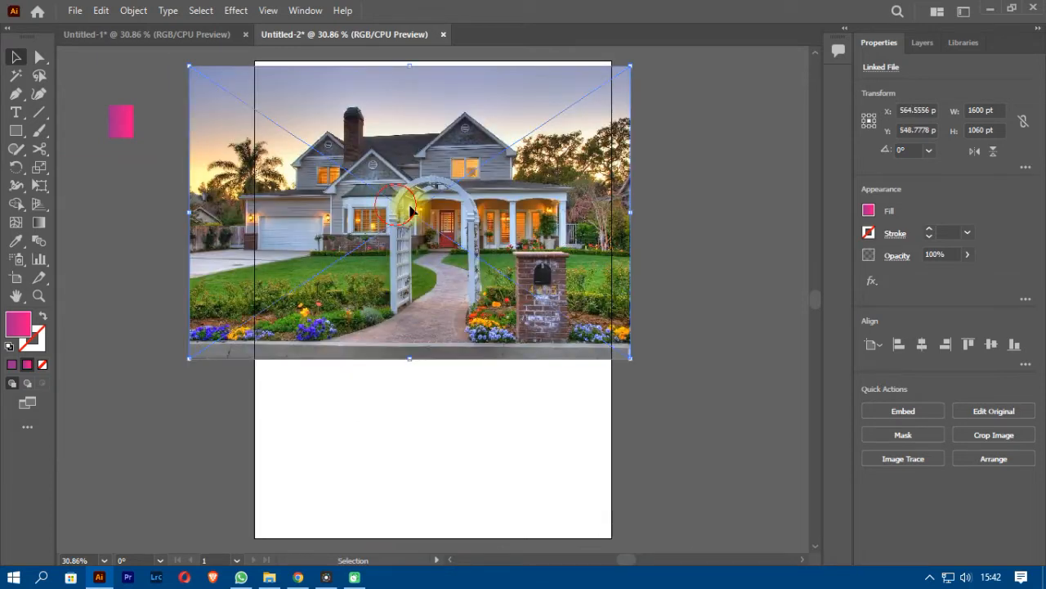
Step: Position the house photo over the upper part of the page and lock it
{"action": "left_click_drag", "start_coordinate": [440, 329], "coordinate": [499, 285]}
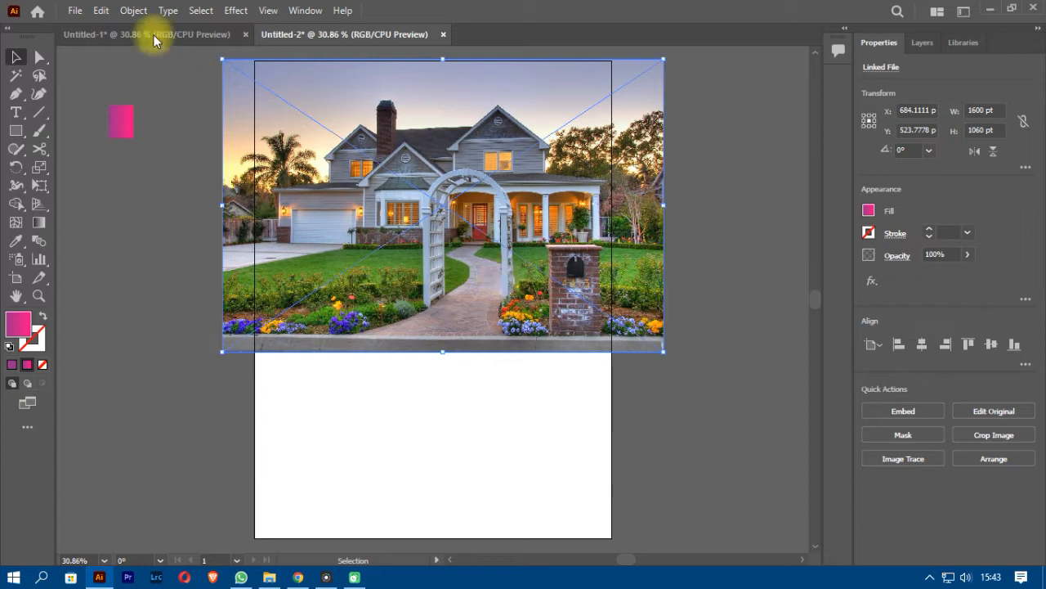
{"action": "left_click", "coordinate": [134, 10]}
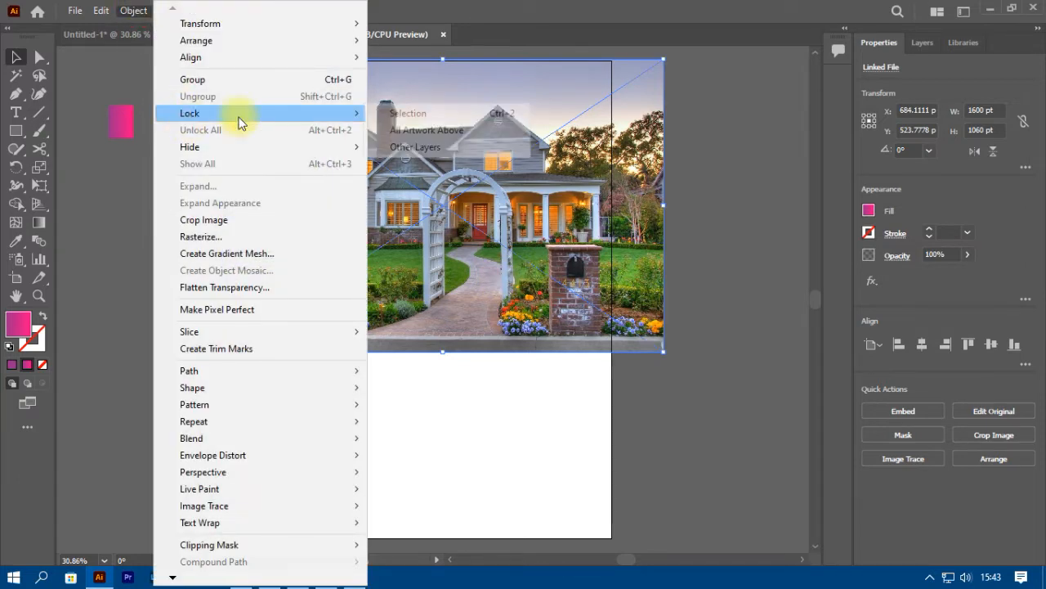
{"action": "left_click", "coordinate": [394, 112]}
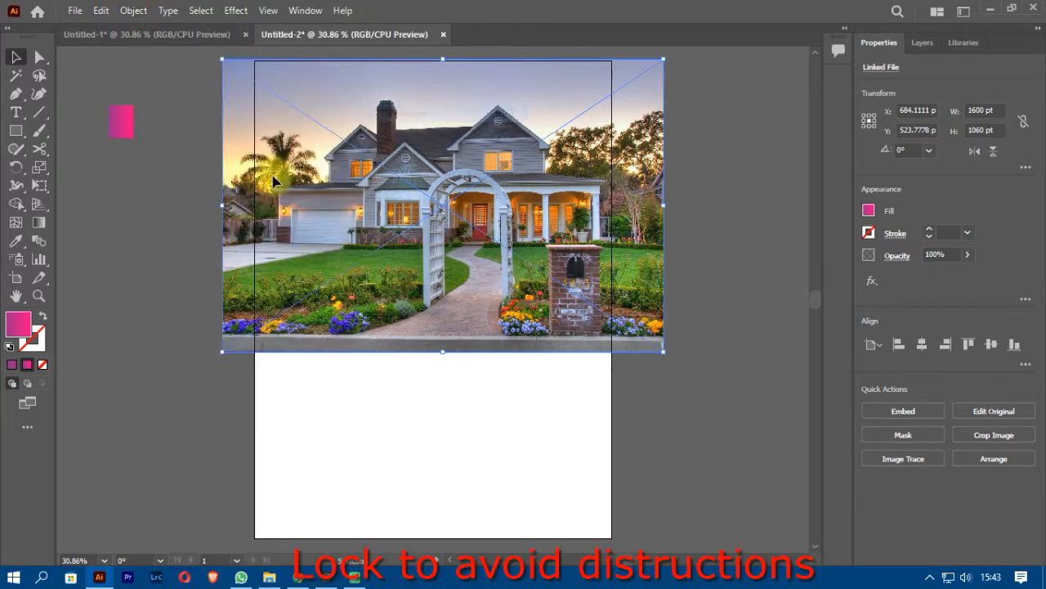
Step: Draw a rectangle about 1296 × 740 pt covering the page's lower part, fill it with white and lock it
{"action": "left_click", "coordinate": [17, 134]}
{"action": "left_click_drag", "start_coordinate": [279, 340], "coordinate": [612, 537]}
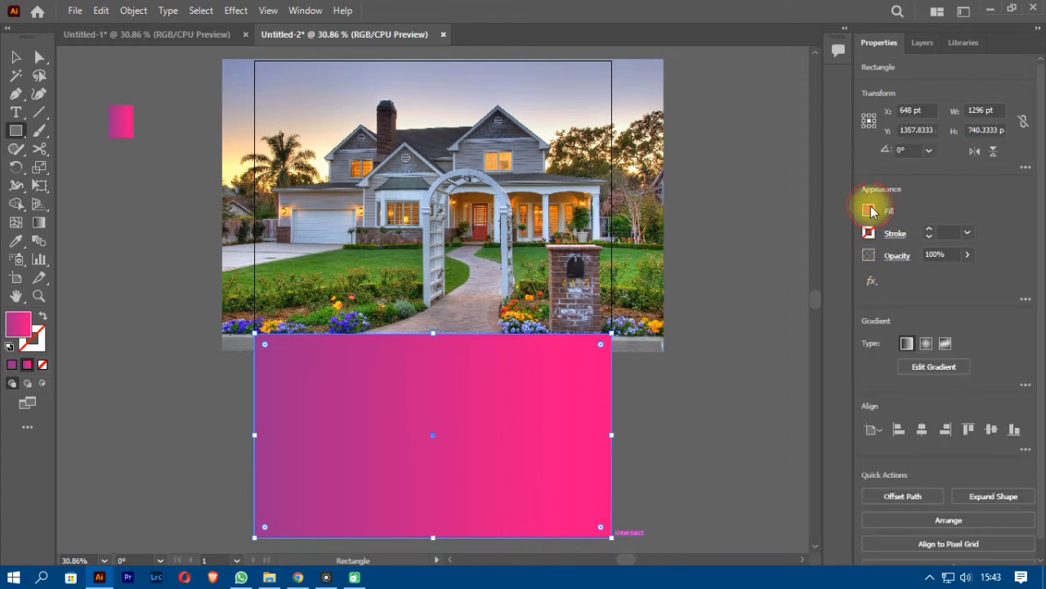
{"action": "left_click", "coordinate": [868, 211]}
{"action": "left_click", "coordinate": [722, 270]}
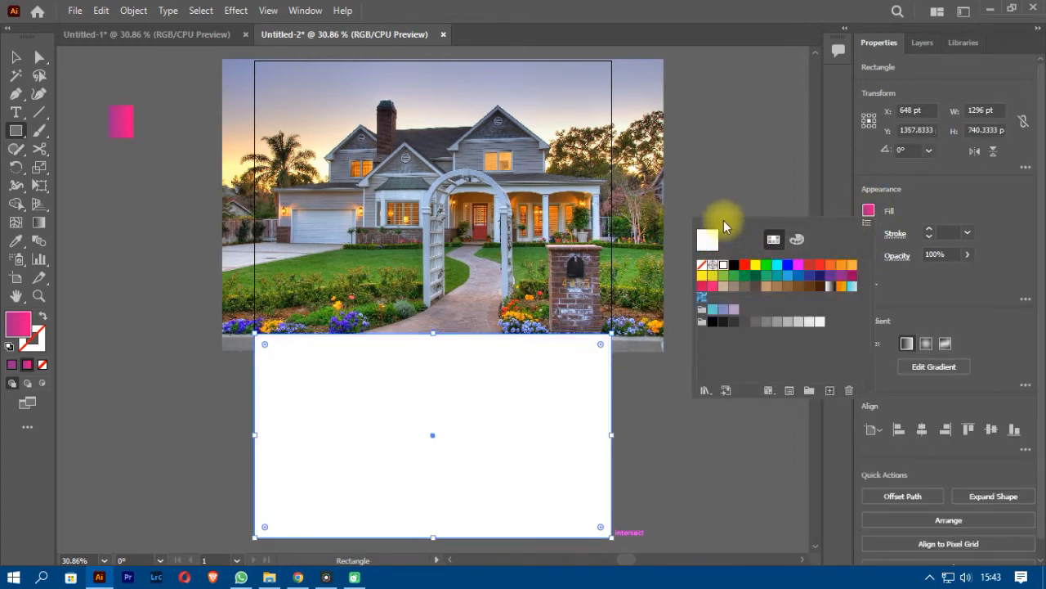
{"action": "left_click", "coordinate": [132, 11]}
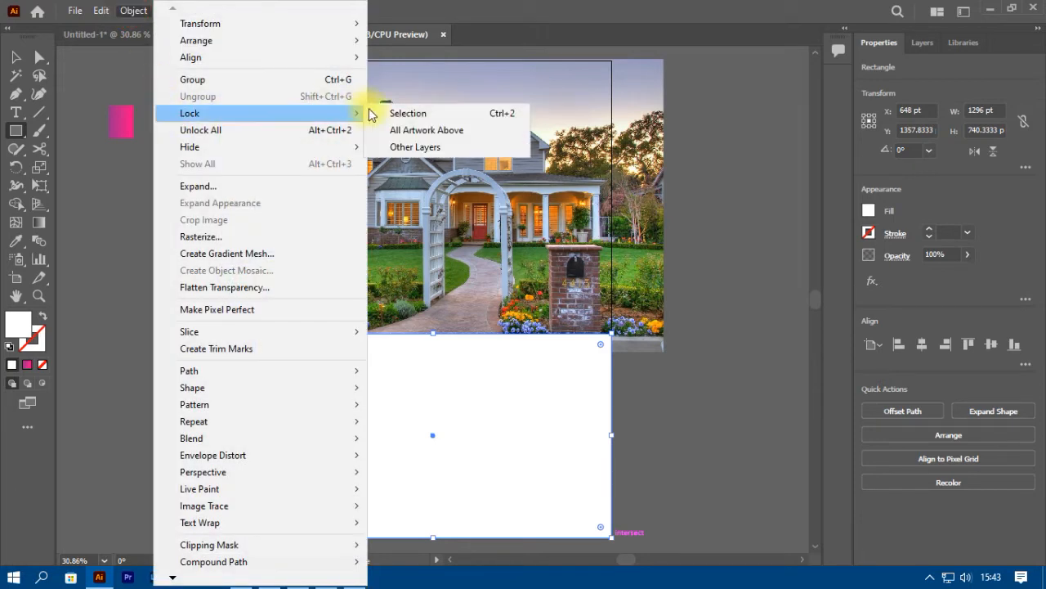
{"action": "left_click", "coordinate": [376, 113]}
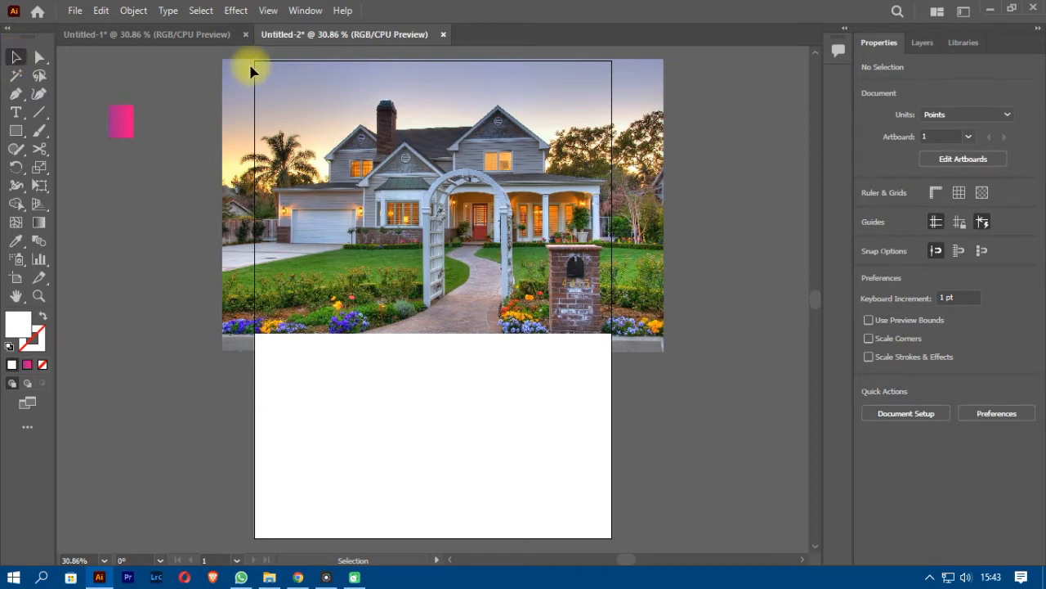
Step: Draw a white four-sided Pen shape over the photo's left part, about 723 pt wide at the top and 392 pt at the base
{"action": "left_click", "coordinate": [15, 93]}
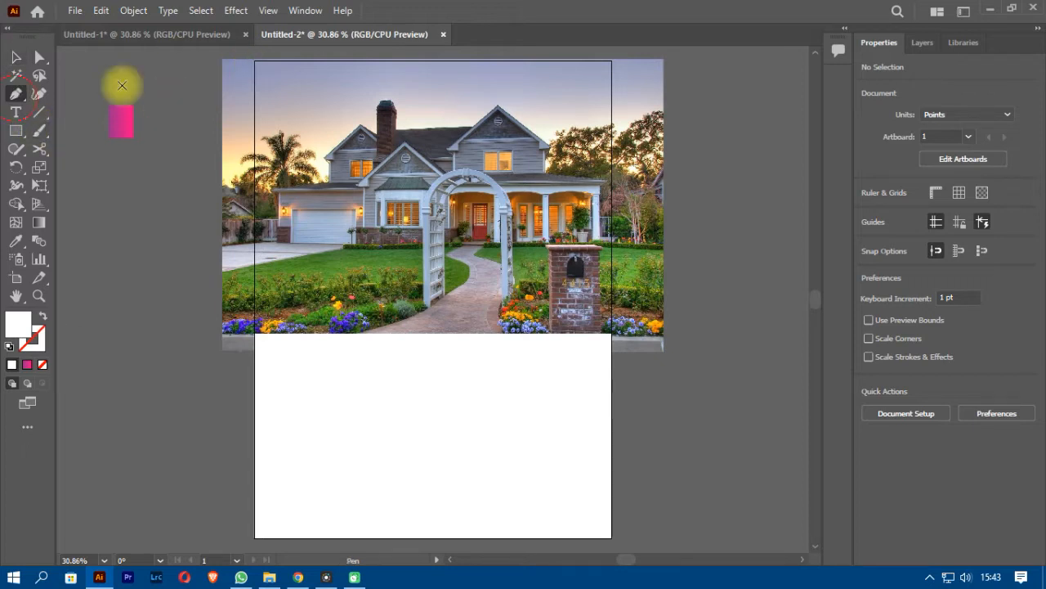
{"action": "left_click", "coordinate": [449, 59]}
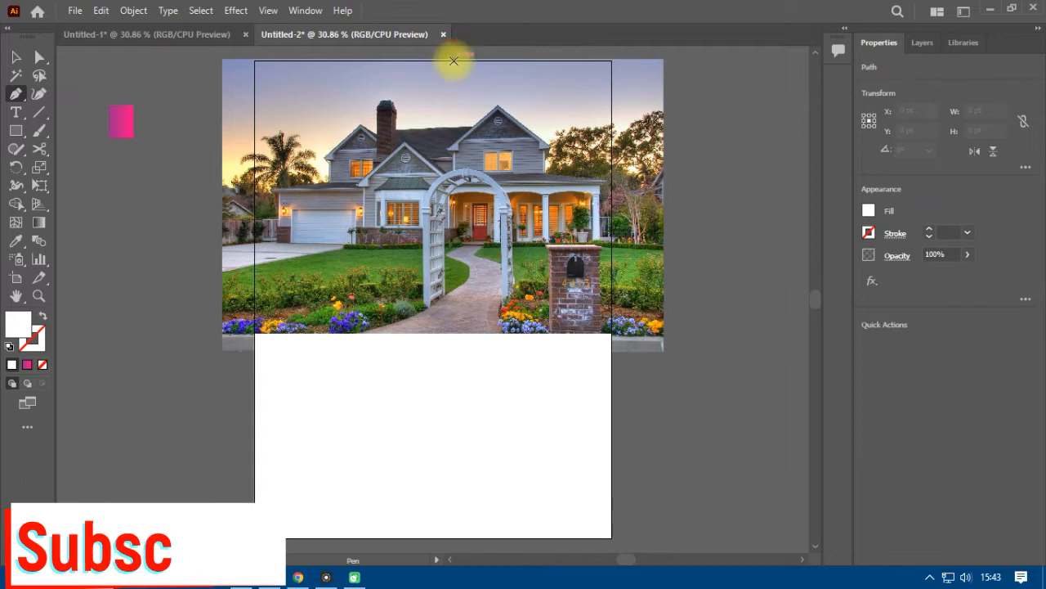
{"action": "left_click", "coordinate": [362, 333]}
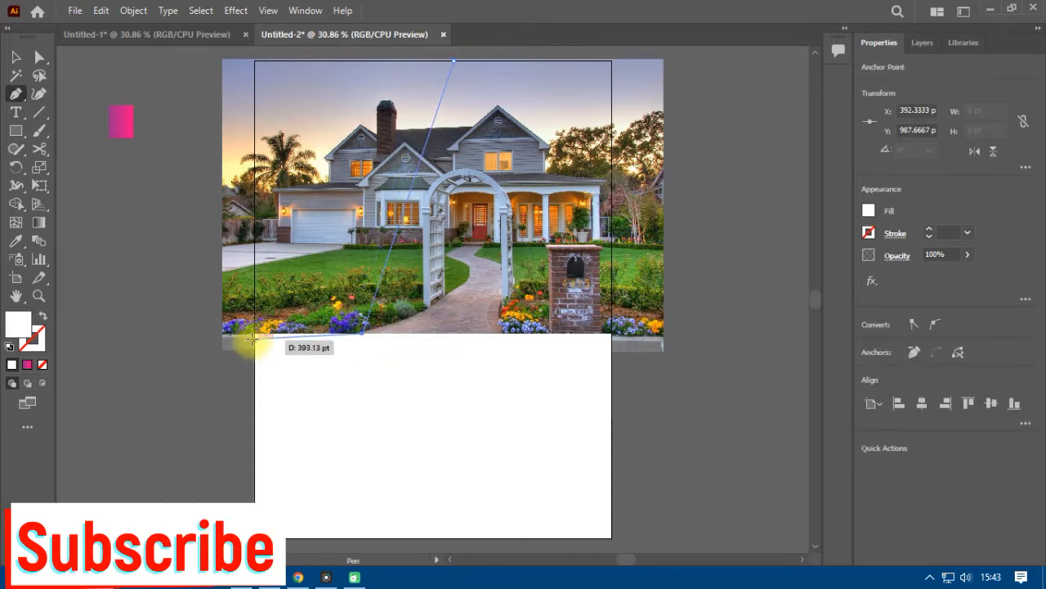
{"action": "left_click", "coordinate": [255, 331]}
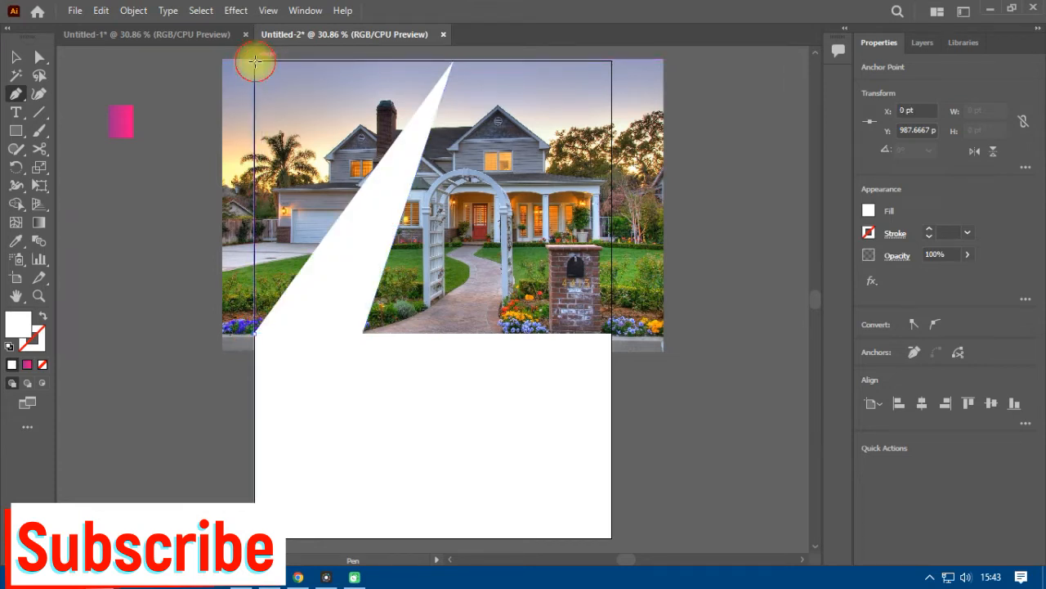
{"action": "left_click", "coordinate": [255, 61]}
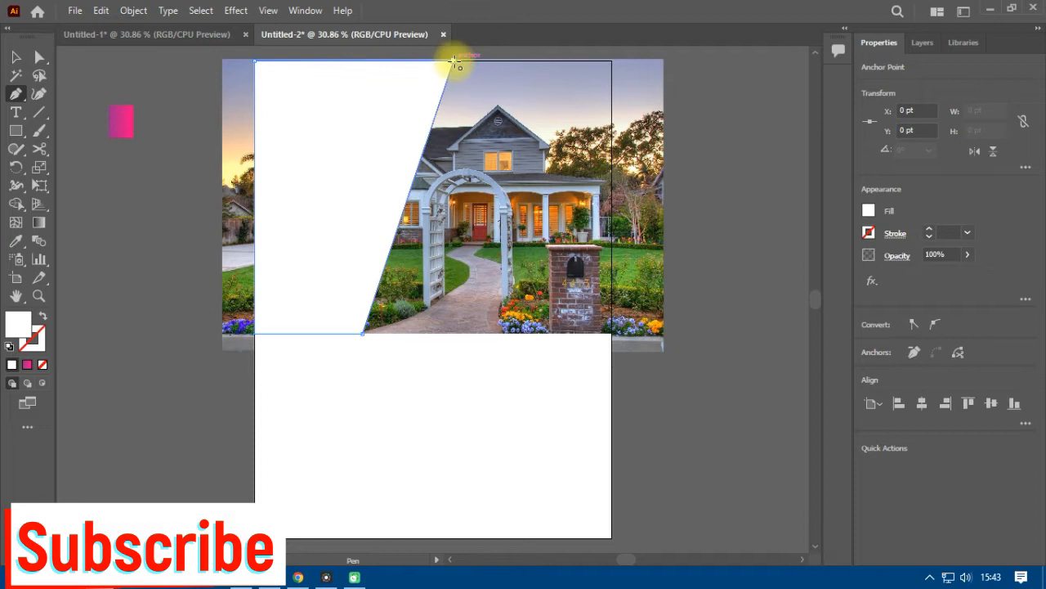
{"action": "left_click", "coordinate": [454, 62]}
{"action": "left_click", "coordinate": [16, 56]}
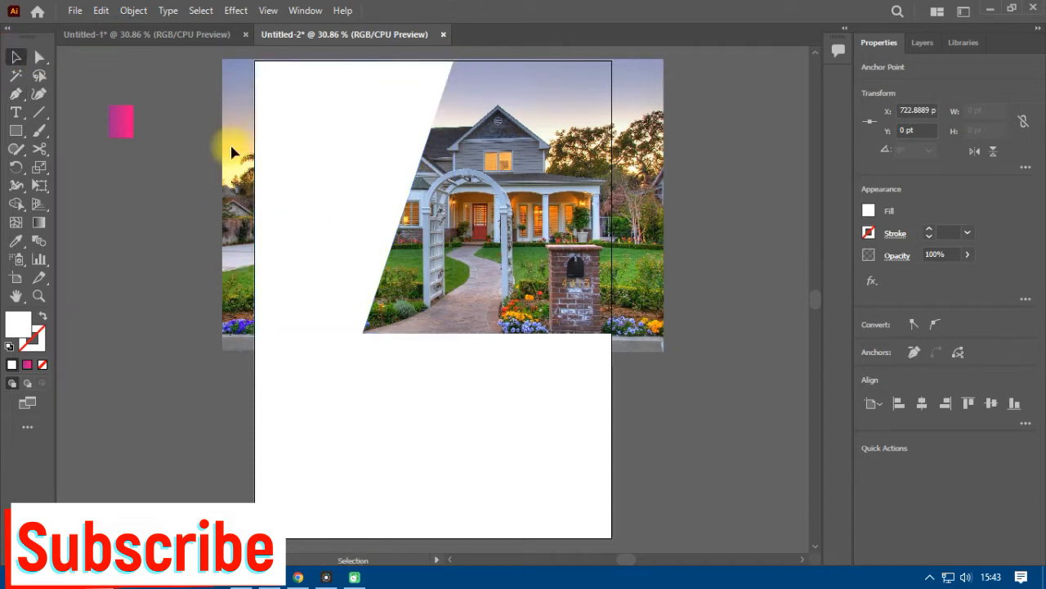
{"action": "left_click", "coordinate": [245, 201]}
Step: Draw a four-sided Pen shape about 981 × 564 pt from the page's left edge, its right side slanting down to the photo's base
{"action": "left_click", "coordinate": [16, 95]}
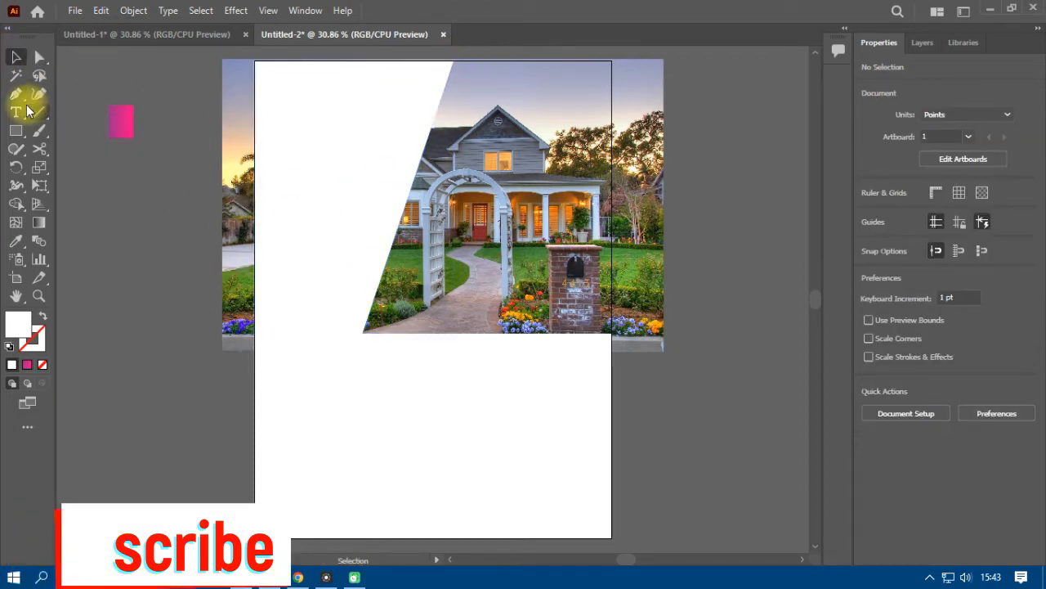
{"action": "left_click", "coordinate": [255, 183]}
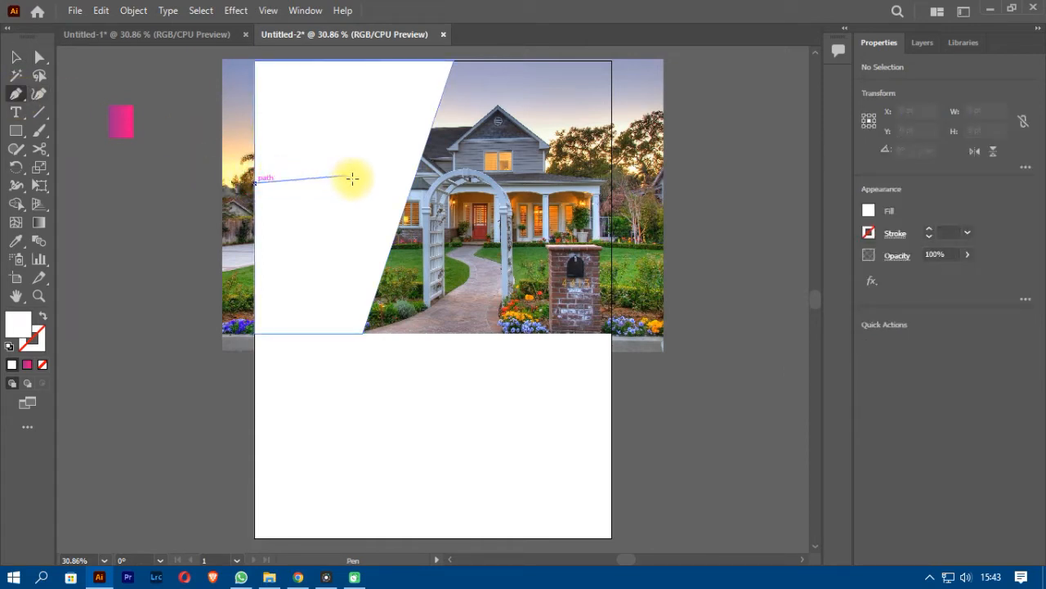
{"action": "left_click", "coordinate": [356, 184]}
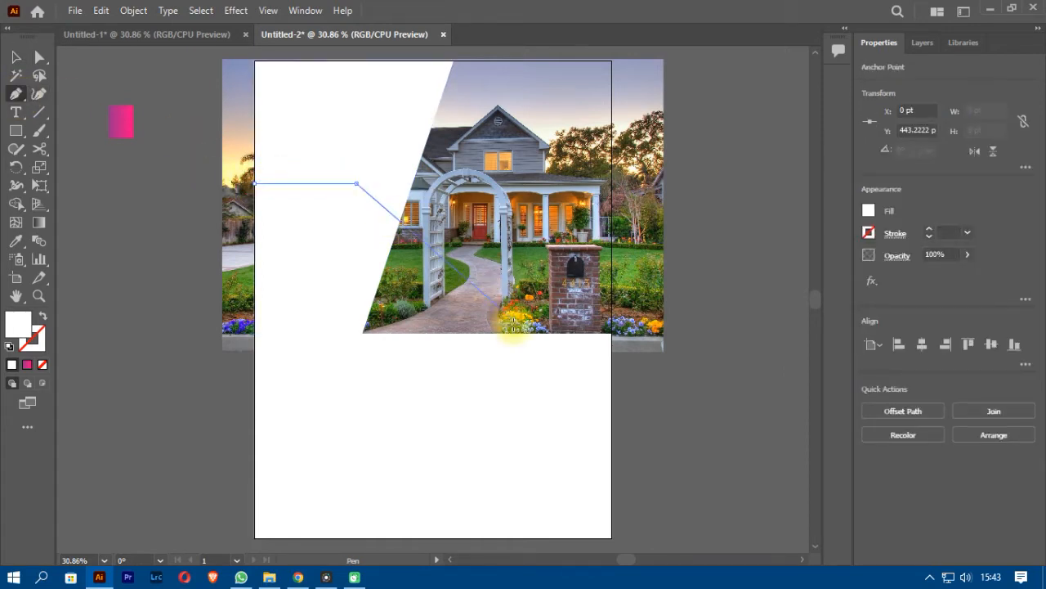
{"action": "left_click", "coordinate": [522, 339]}
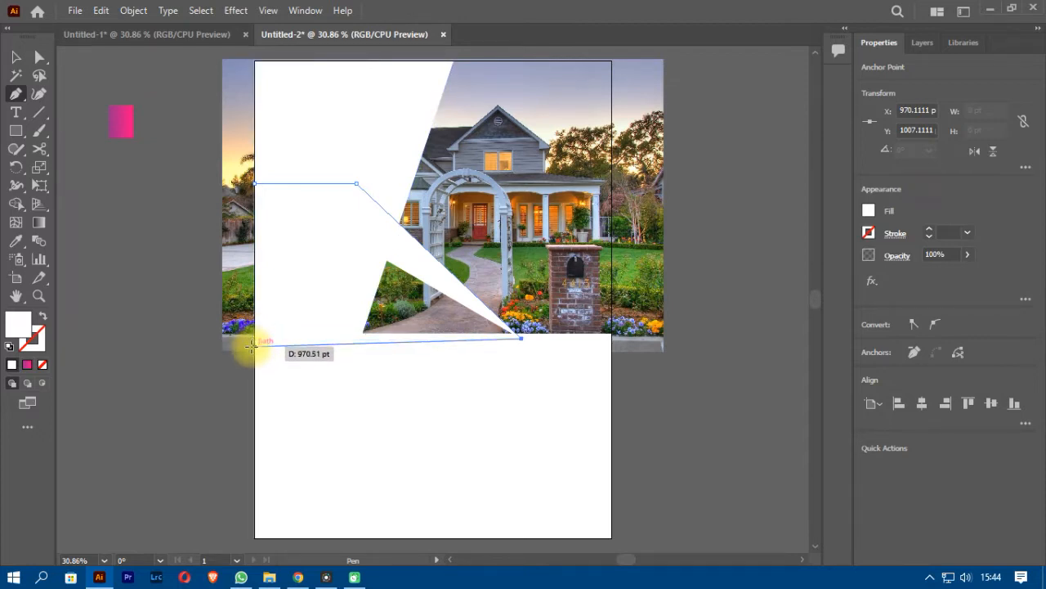
{"action": "left_click", "coordinate": [252, 338]}
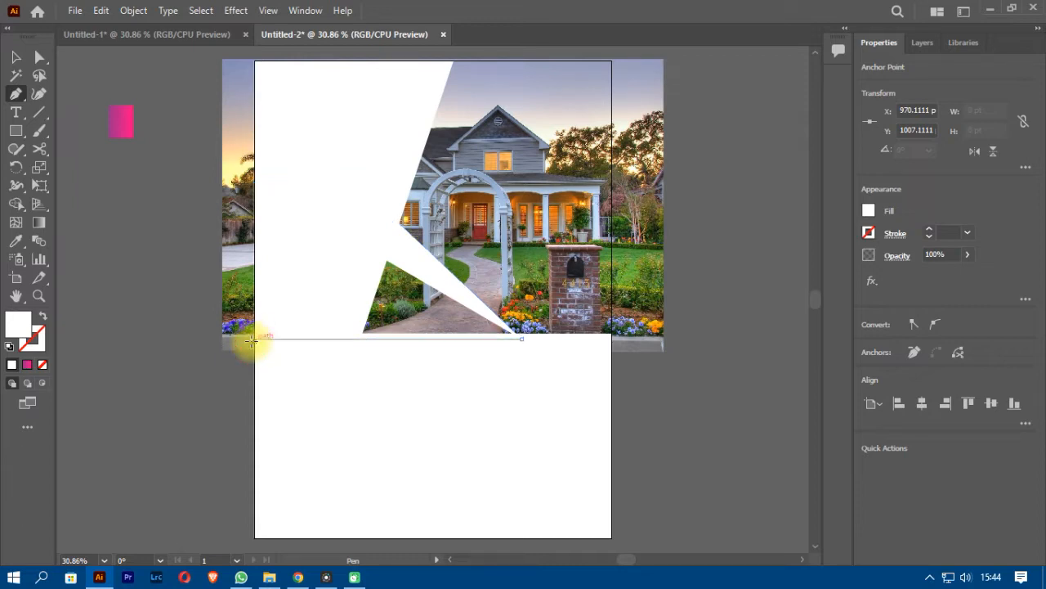
{"action": "left_click", "coordinate": [253, 184]}
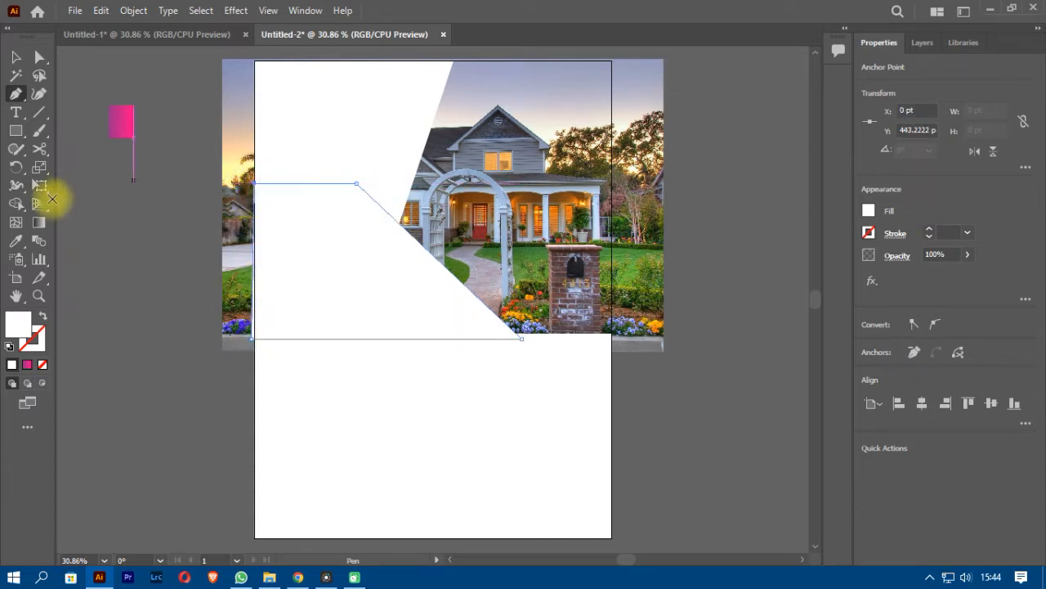
Step: Fill the new slanted shape with the purple-to-pink gradient sampled from the small swatch rectangle beside the page
{"action": "left_click", "coordinate": [16, 241]}
{"action": "left_click", "coordinate": [125, 122]}
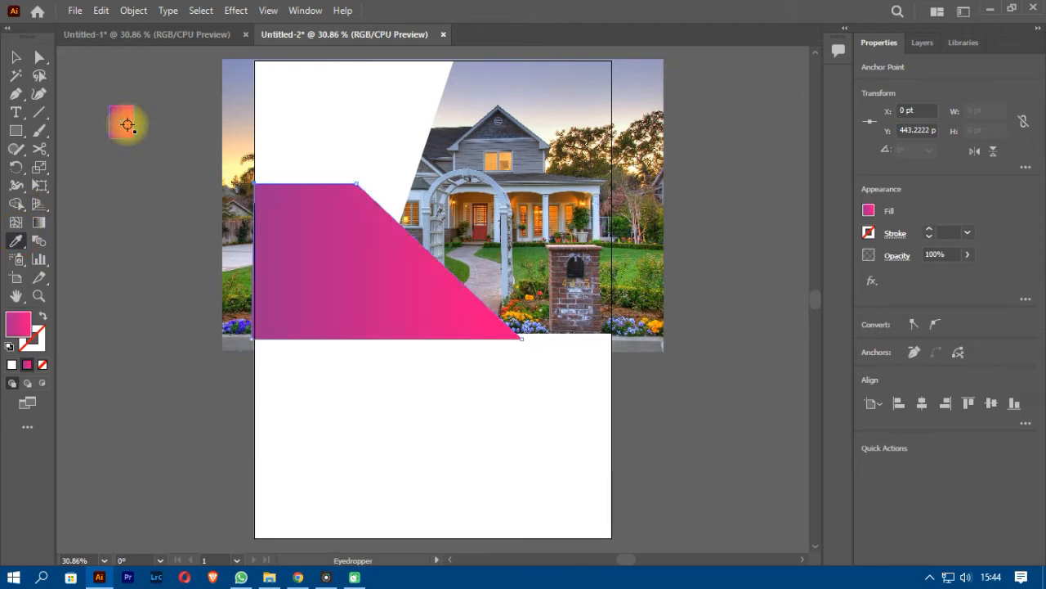
{"action": "left_click", "coordinate": [16, 58]}
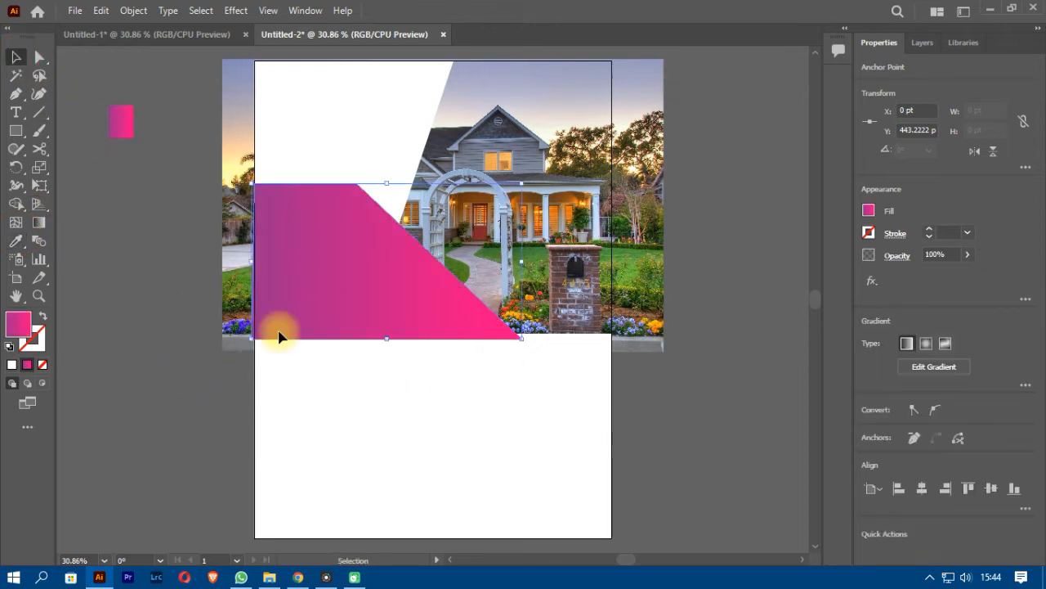
{"action": "left_click", "coordinate": [428, 361]}
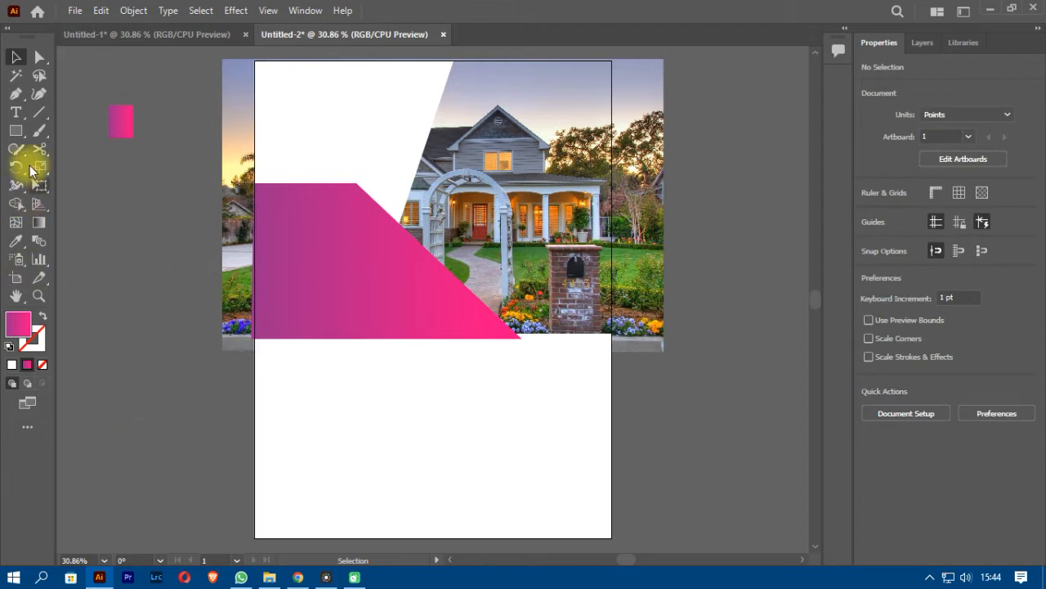
Step: Draw a gradient rectangle about 394 × 200 pt across the page's left edge, below the slanted shape
{"action": "left_click", "coordinate": [15, 131]}
{"action": "mouse_move", "coordinate": [188, 385]}
{"action": "left_mouse_down"}
{"action": "mouse_move", "coordinate": [226, 434]}
{"action": "mouse_move", "coordinate": [299, 437]}
{"action": "mouse_move", "coordinate": [296, 449]}
{"action": "mouse_move", "coordinate": [298, 439]}
{"action": "left_mouse_up"}
{"action": "left_click", "coordinate": [13, 59]}
Step: Lock the large slanted gradient shape
{"action": "left_click", "coordinate": [320, 264]}
{"action": "left_click", "coordinate": [135, 13]}
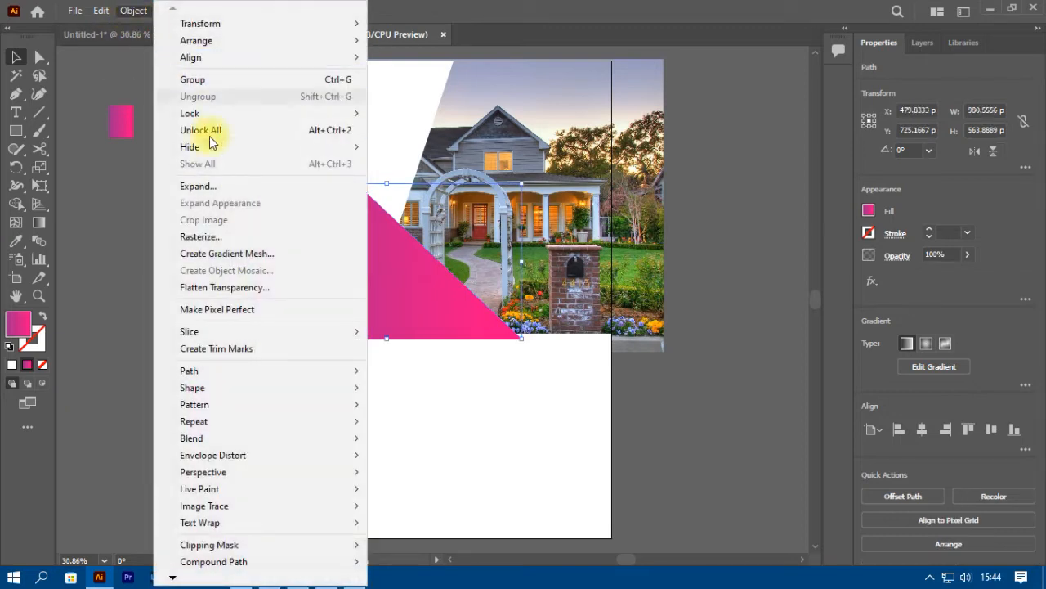
{"action": "mouse_move", "coordinate": [264, 115]}
{"action": "left_click", "coordinate": [381, 117]}
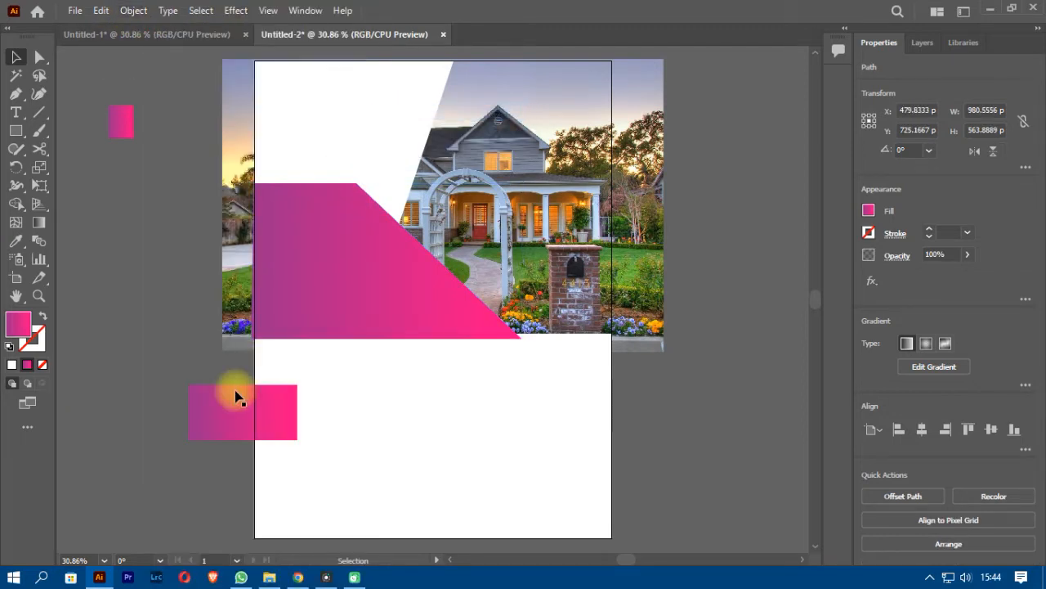
Step: Arrange the small rectangle and two copies in a row across the photo's lower edge, and scale the row to fit within the page width
{"action": "left_click_drag", "start_coordinate": [232, 409], "coordinate": [549, 356]}
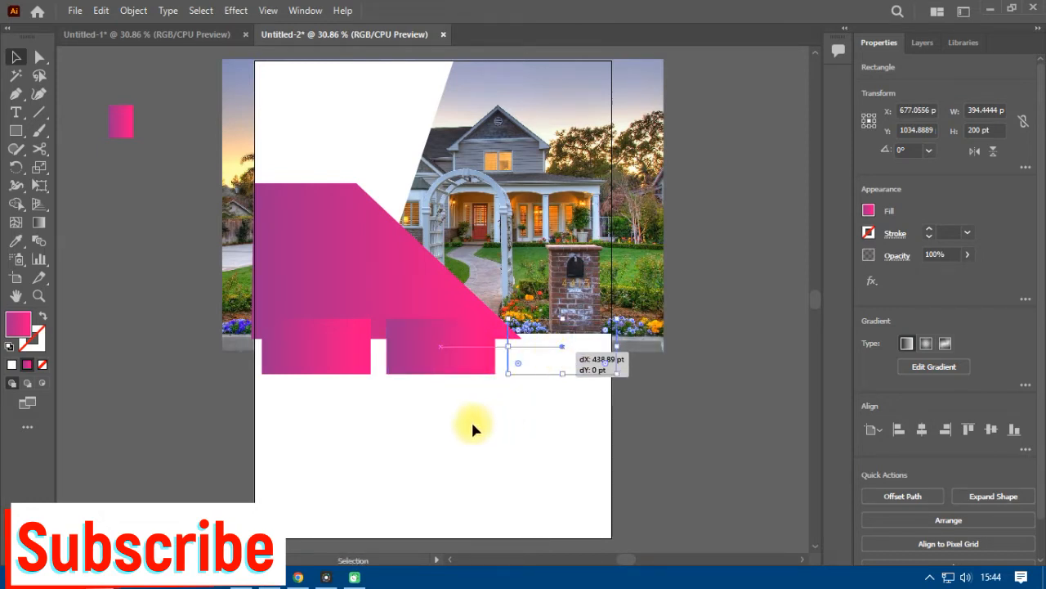
{"action": "left_click_drag", "start_coordinate": [280, 412], "coordinate": [538, 406]}
{"action": "key", "text": "ctrl+z"}
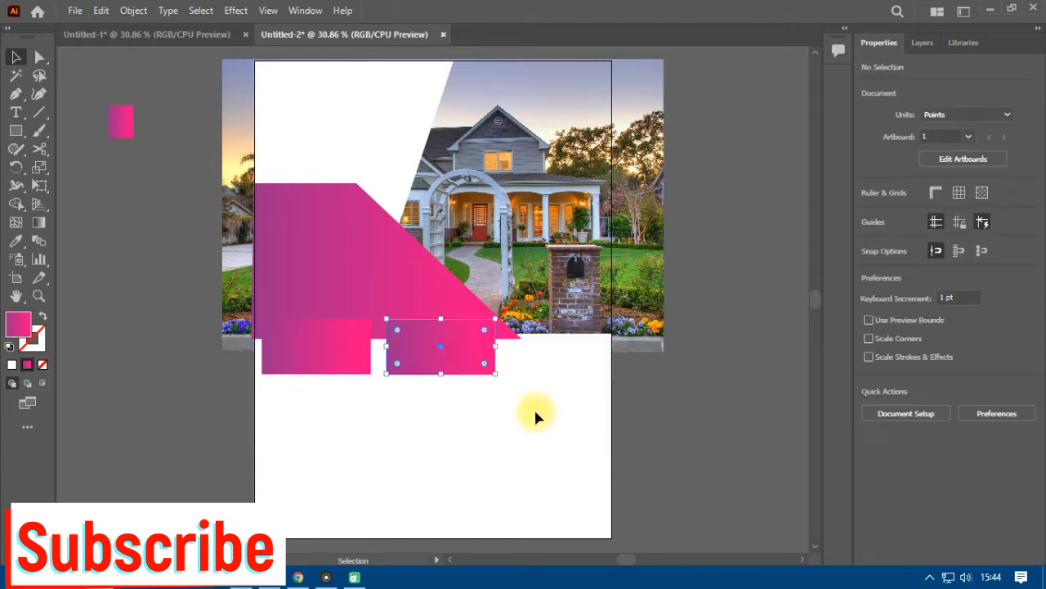
{"action": "left_click", "coordinate": [431, 350]}
{"action": "left_click_drag", "start_coordinate": [431, 350], "coordinate": [556, 354]}
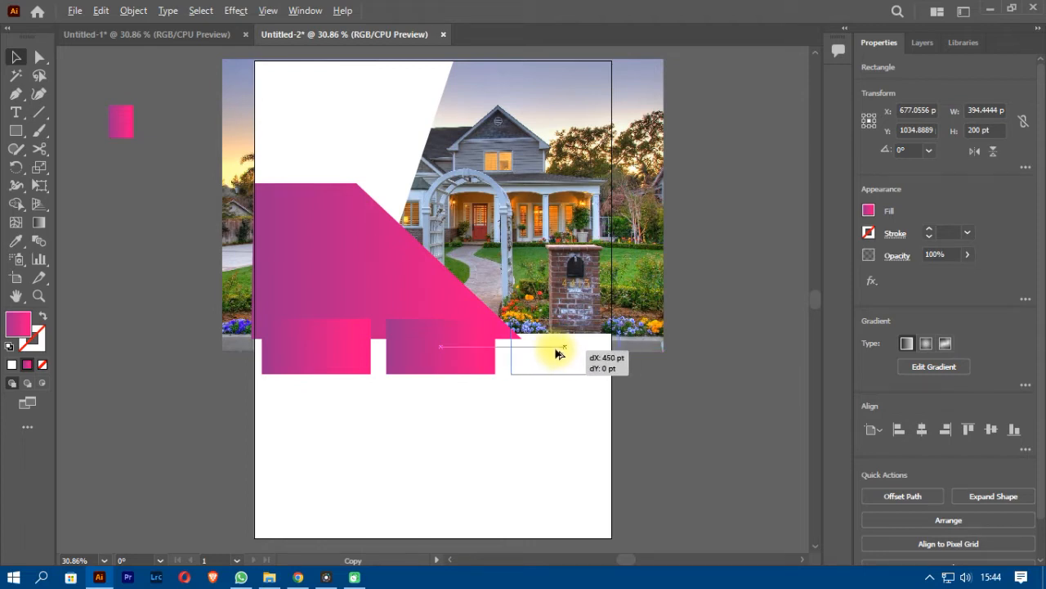
{"action": "left_click_drag", "start_coordinate": [556, 353], "coordinate": [562, 350]}
{"action": "left_click", "coordinate": [309, 418]}
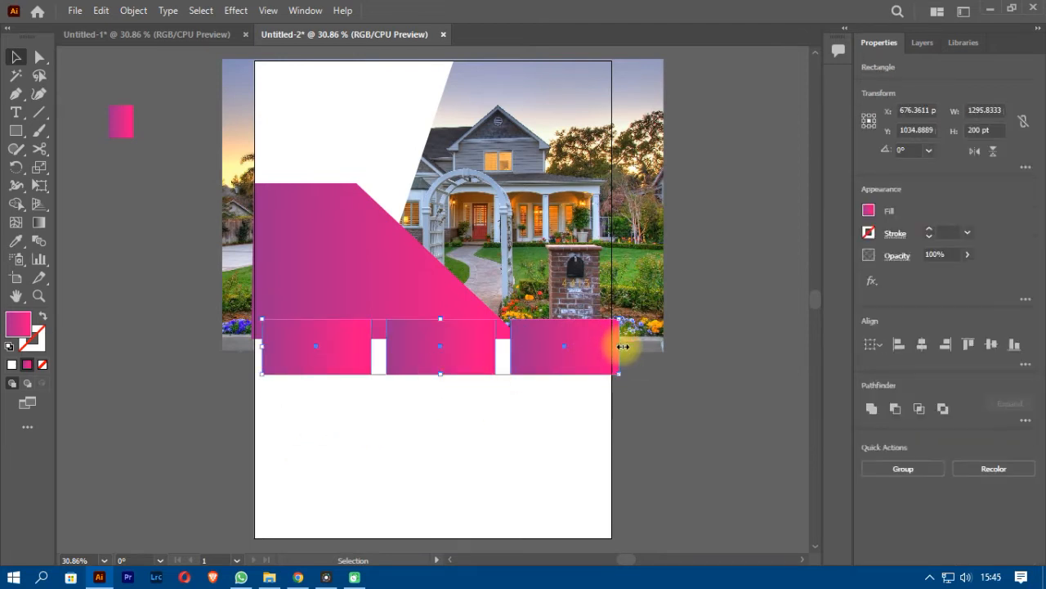
{"action": "left_click_drag", "start_coordinate": [622, 346], "coordinate": [577, 355]}
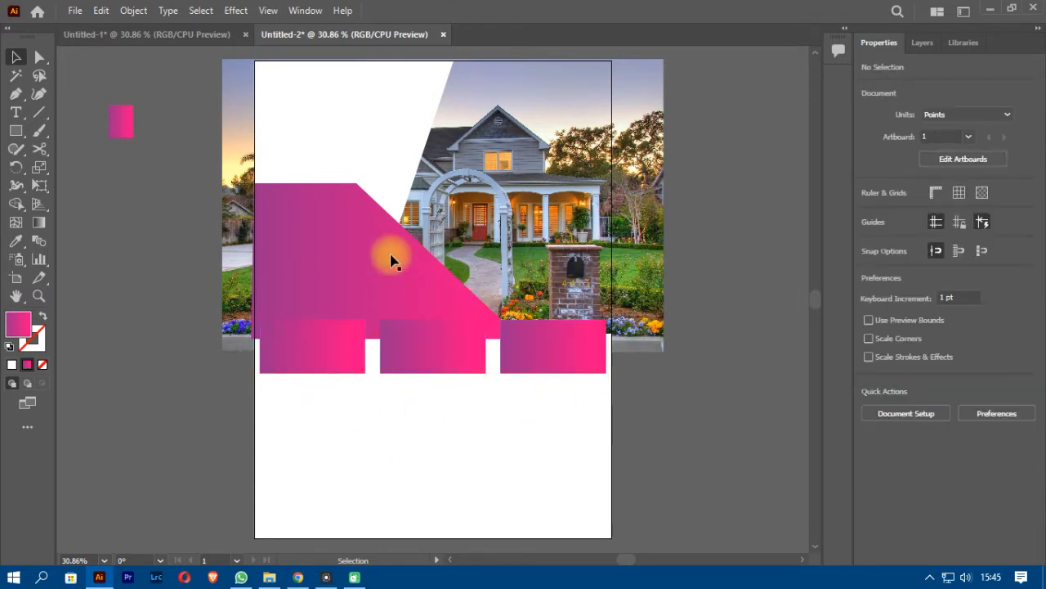
Step: Switch to File Explorer and place i1.jpg, i2.jpg and i3.jpg from the Real Estate folder into the Illustrator document
{"action": "left_click", "coordinate": [269, 577]}
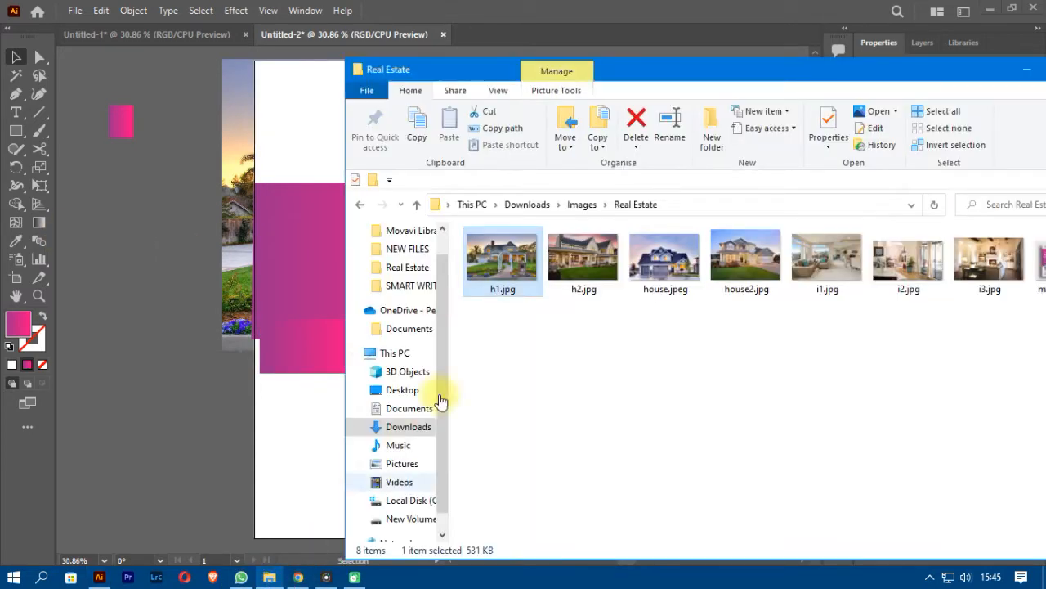
{"action": "left_click", "coordinate": [835, 273]}
{"action": "left_click_drag", "start_coordinate": [816, 341], "coordinate": [153, 377]}
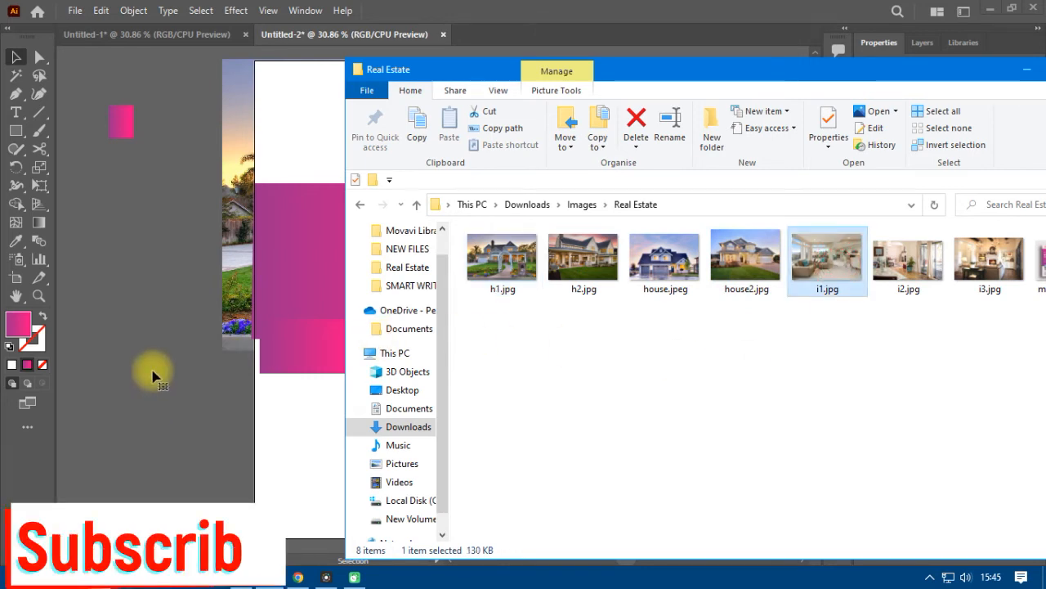
{"action": "left_click_drag", "start_coordinate": [906, 260], "coordinate": [156, 230]}
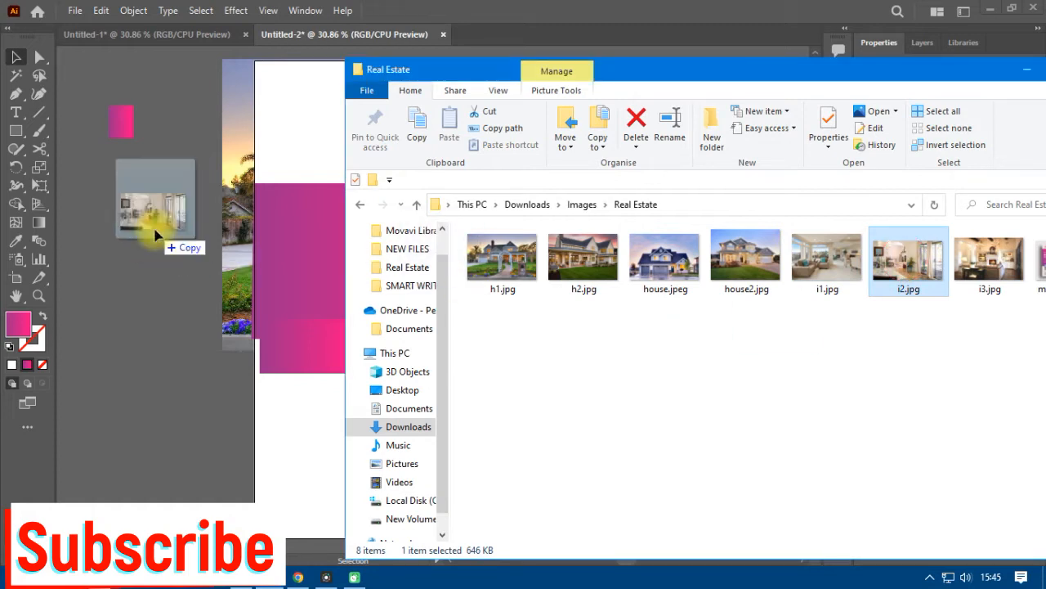
{"action": "left_click", "coordinate": [1005, 261]}
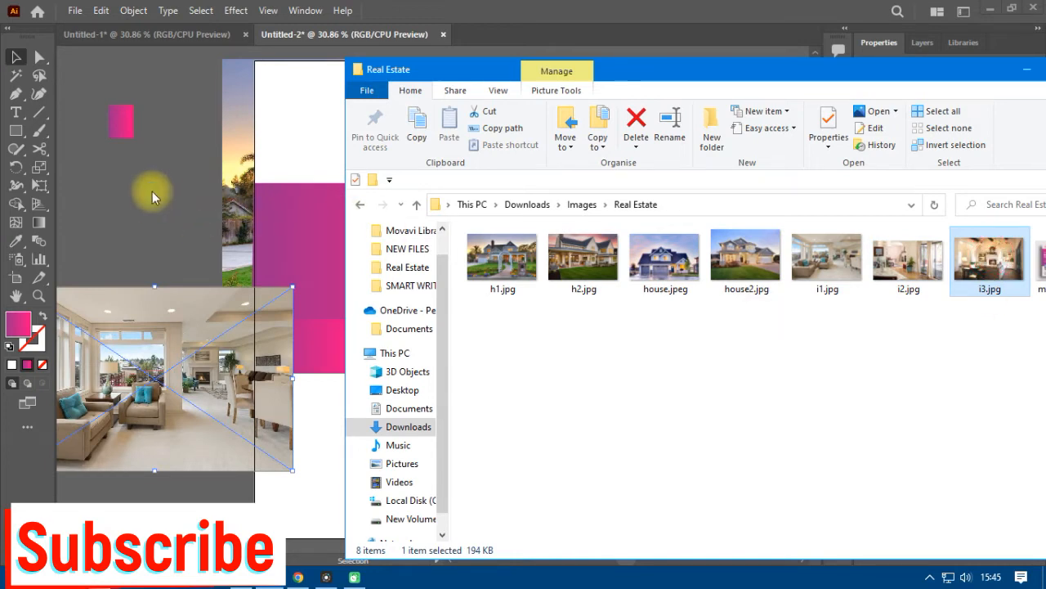
{"action": "left_click_drag", "start_coordinate": [968, 311], "coordinate": [137, 453]}
Step: Scale down the interior photos, then move the i3.jpg photo, sized about 405 × 248 pt, over the first gradient rectangle in the row
{"action": "left_click", "coordinate": [227, 234]}
{"action": "left_click", "coordinate": [318, 219]}
{"action": "left_click_drag", "start_coordinate": [155, 118], "coordinate": [155, 255]}
{"action": "left_click_drag", "start_coordinate": [149, 285], "coordinate": [529, 420]}
{"action": "left_click_drag", "start_coordinate": [517, 271], "coordinate": [321, 404]}
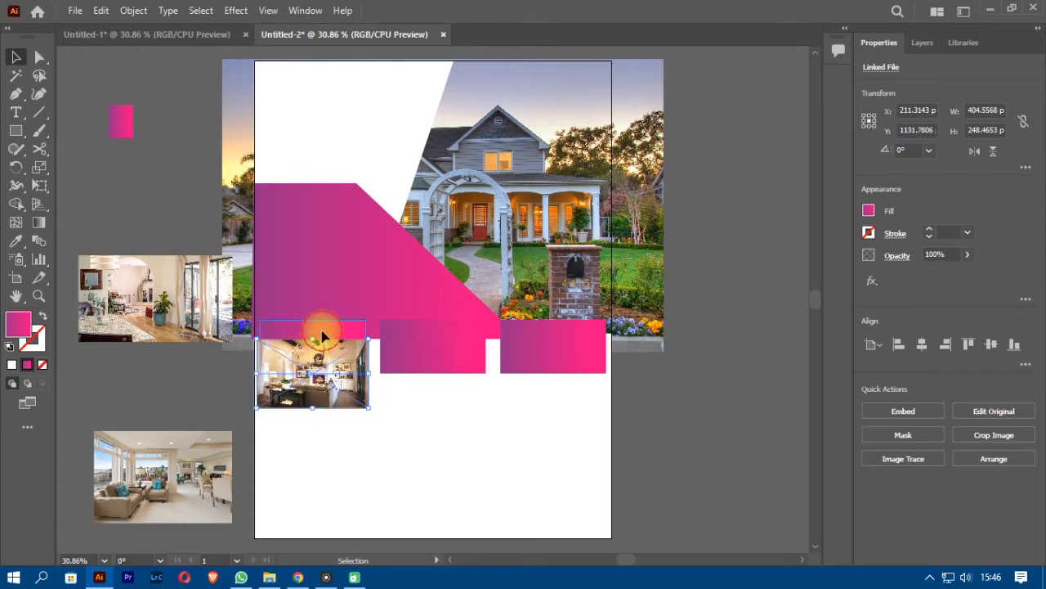
Step: Bring the first gradient rectangle to the front, centre the i3.jpg photo behind it and clip the photo to the rectangle
{"action": "left_click", "coordinate": [332, 329]}
{"action": "right_click", "coordinate": [332, 324]}
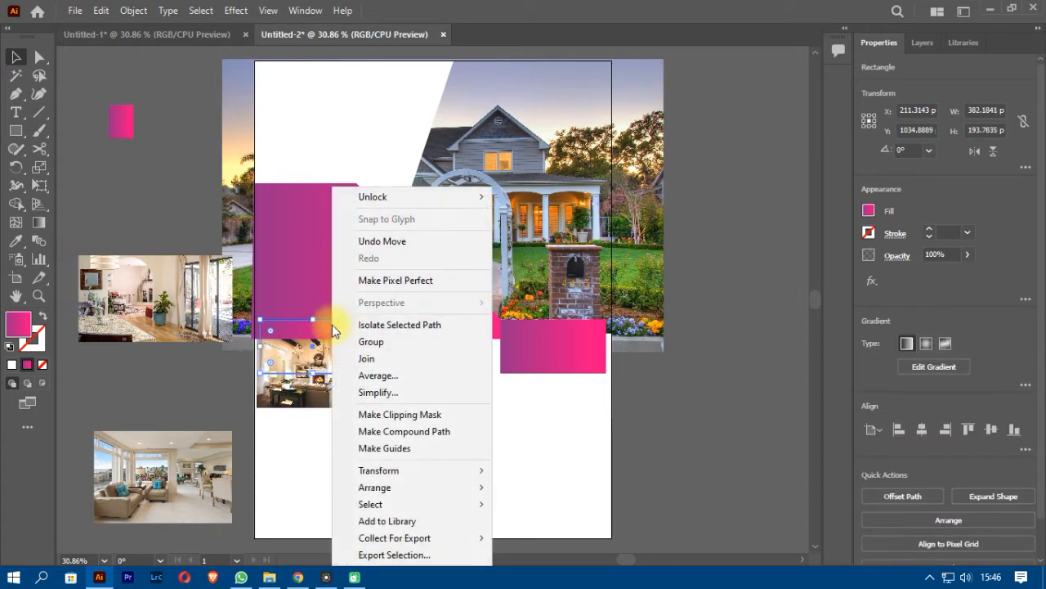
{"action": "mouse_move", "coordinate": [384, 491]}
{"action": "left_click", "coordinate": [508, 486]}
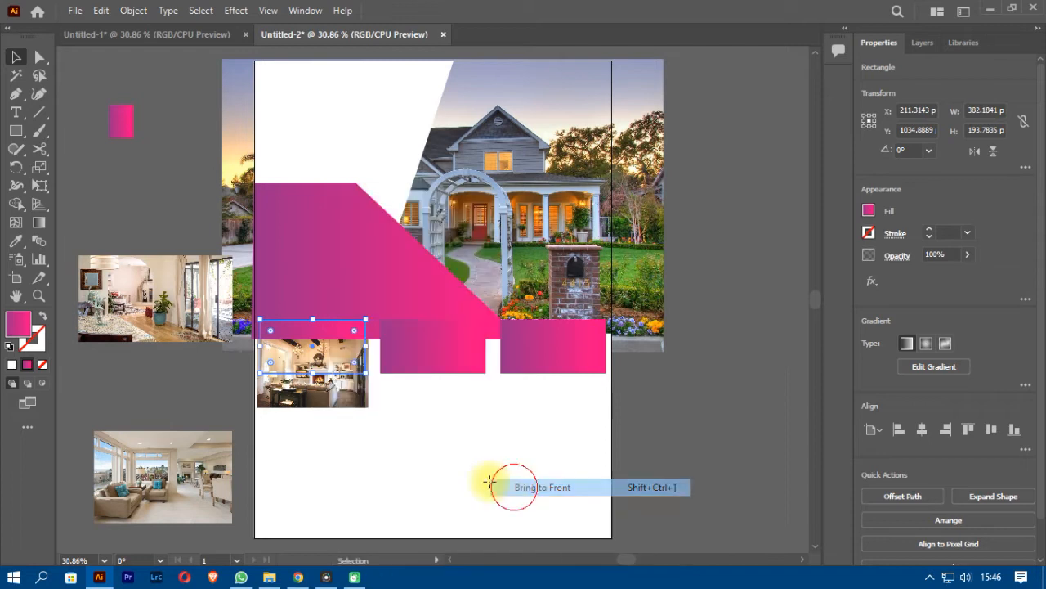
{"action": "mouse_move", "coordinate": [323, 398]}
{"action": "left_mouse_down"}
{"action": "mouse_move", "coordinate": [315, 363]}
{"action": "mouse_move", "coordinate": [323, 395]}
{"action": "left_mouse_up"}
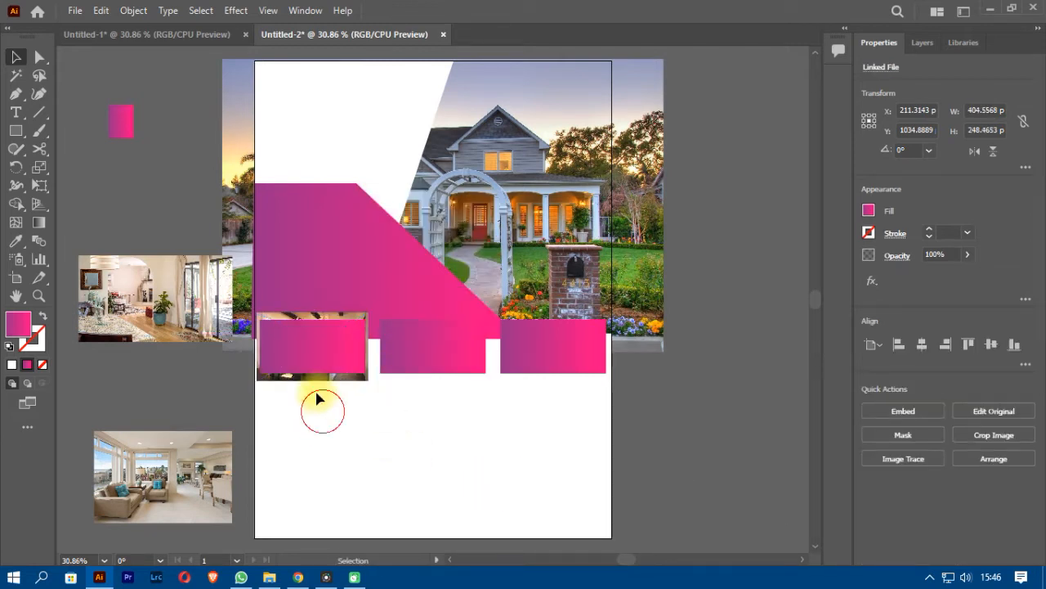
{"action": "left_click", "coordinate": [315, 362], "text": "shift"}
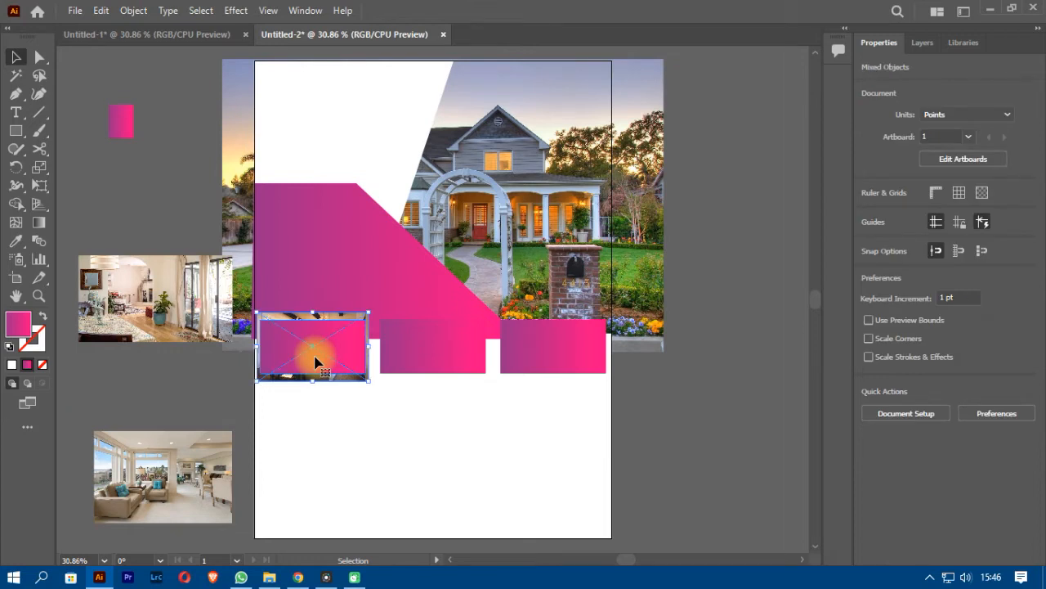
{"action": "right_click", "coordinate": [315, 362]}
{"action": "left_click", "coordinate": [398, 242]}
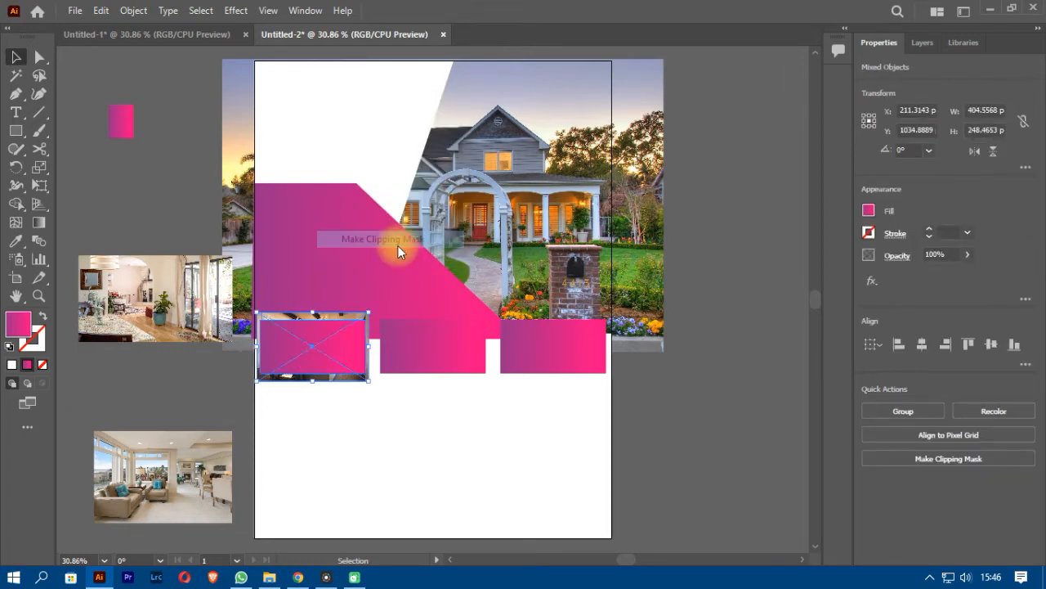
Step: Give the clipped i3.jpg photo a white 2 pt stroke
{"action": "left_click", "coordinate": [931, 230]}
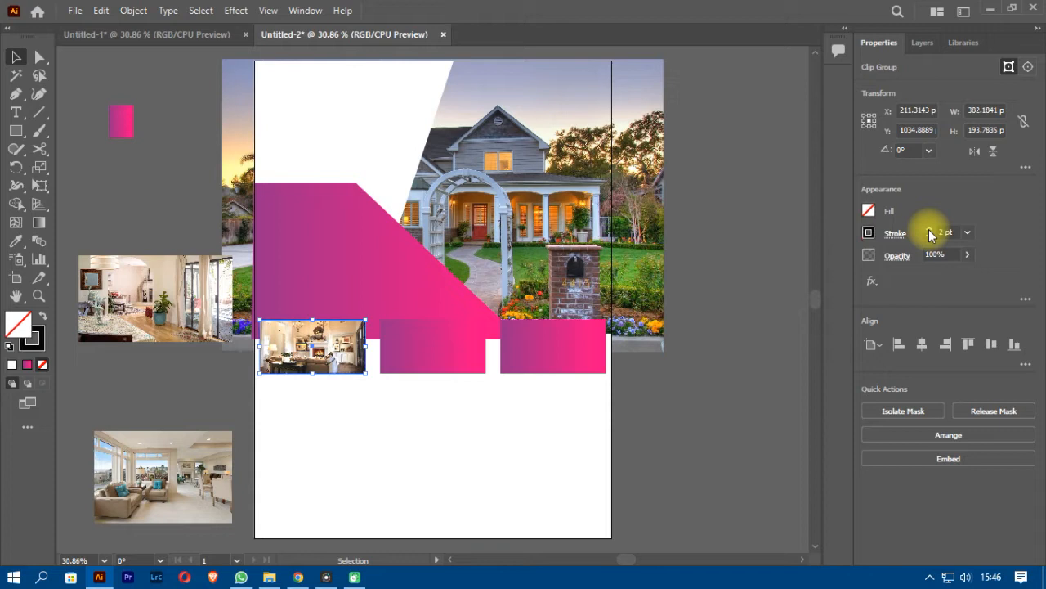
{"action": "left_click", "coordinate": [868, 235]}
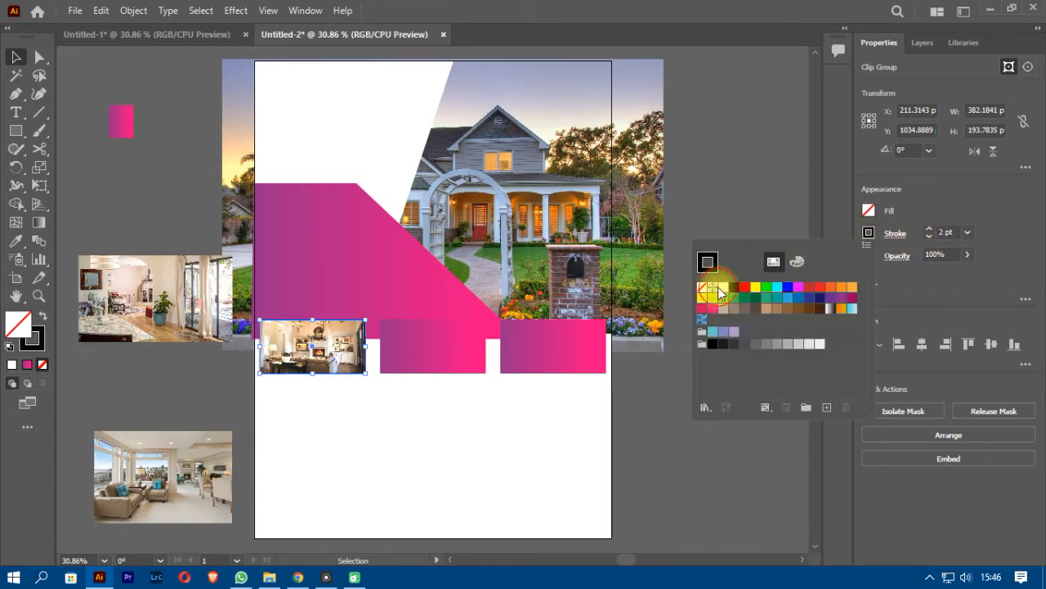
{"action": "left_click", "coordinate": [716, 288]}
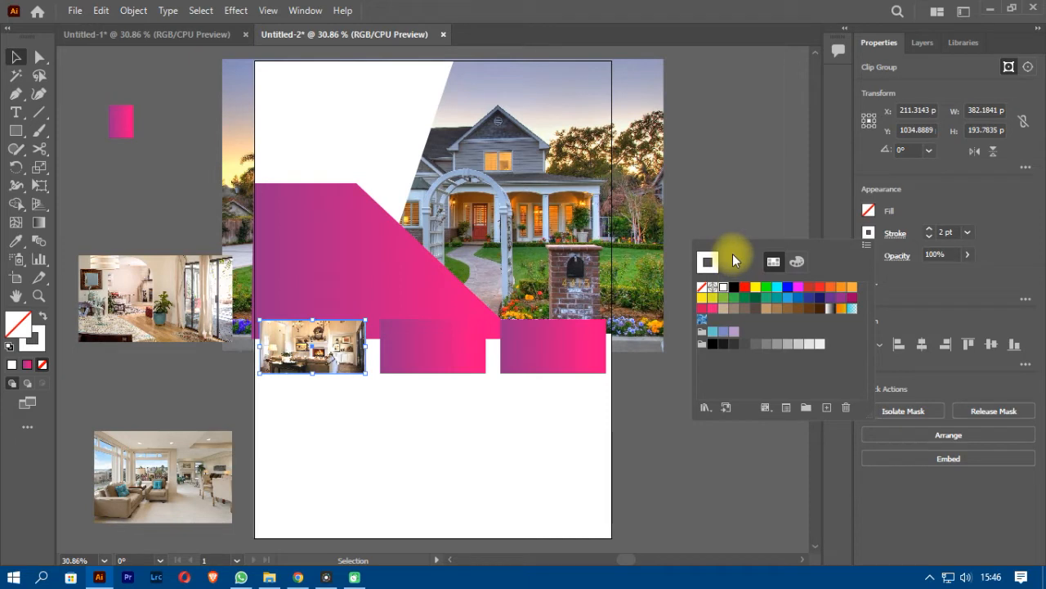
Step: Scale the interior photo with the plant to about 409 × 230 pt and bring the two remaining gradient rectangles to the front
{"action": "left_click", "coordinate": [147, 322]}
{"action": "mouse_move", "coordinate": [158, 260]}
{"action": "left_mouse_down"}
{"action": "mouse_move", "coordinate": [157, 292]}
{"action": "mouse_move", "coordinate": [158, 280]}
{"action": "left_mouse_up"}
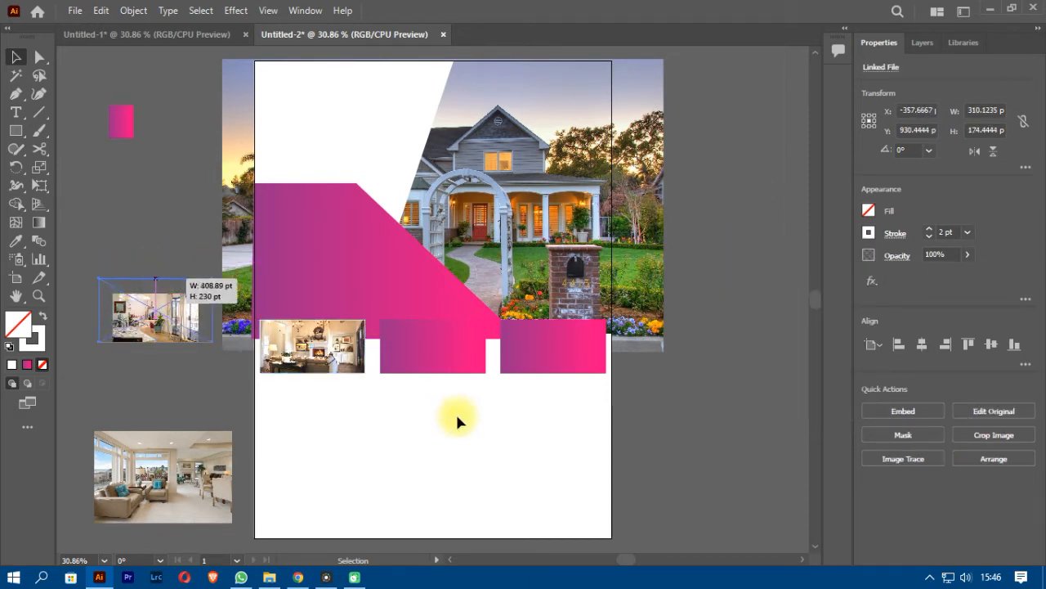
{"action": "left_click_drag", "start_coordinate": [578, 365], "coordinate": [421, 397]}
{"action": "right_click", "coordinate": [576, 361]}
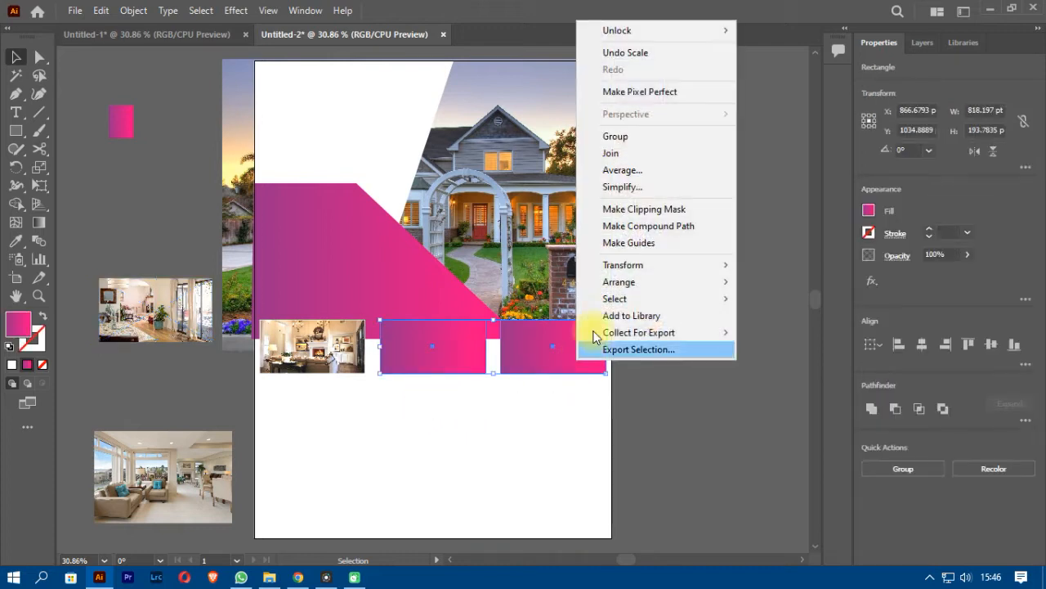
{"action": "mouse_move", "coordinate": [620, 286]}
{"action": "left_click", "coordinate": [777, 282]}
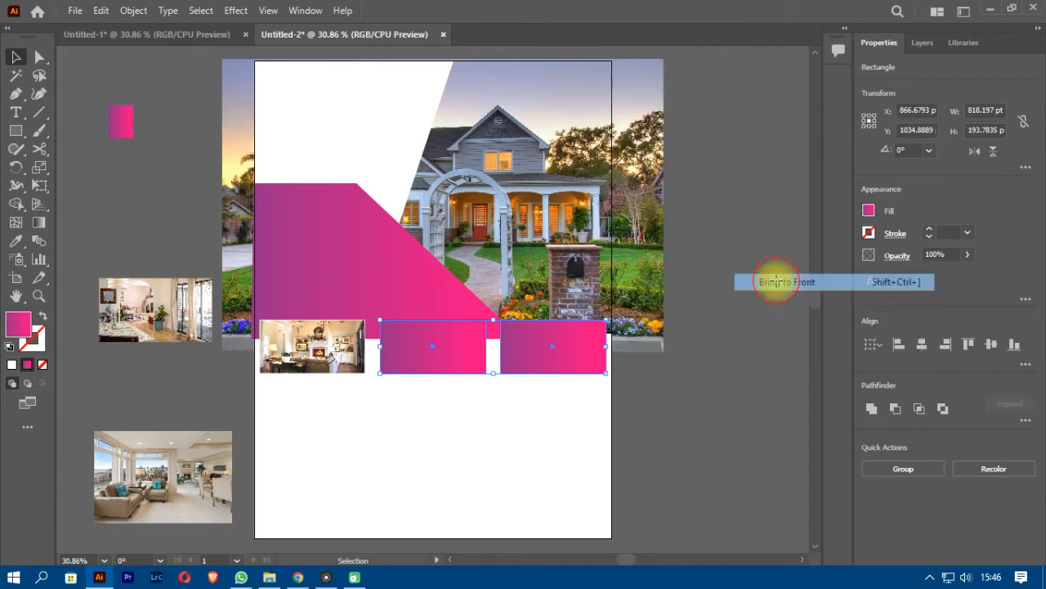
Step: Centre the resized plant photo behind the middle gradient rectangle, clip it to that shape and give it a white 3 pt stroke
{"action": "left_click", "coordinate": [147, 327]}
{"action": "left_click_drag", "start_coordinate": [146, 325], "coordinate": [418, 355]}
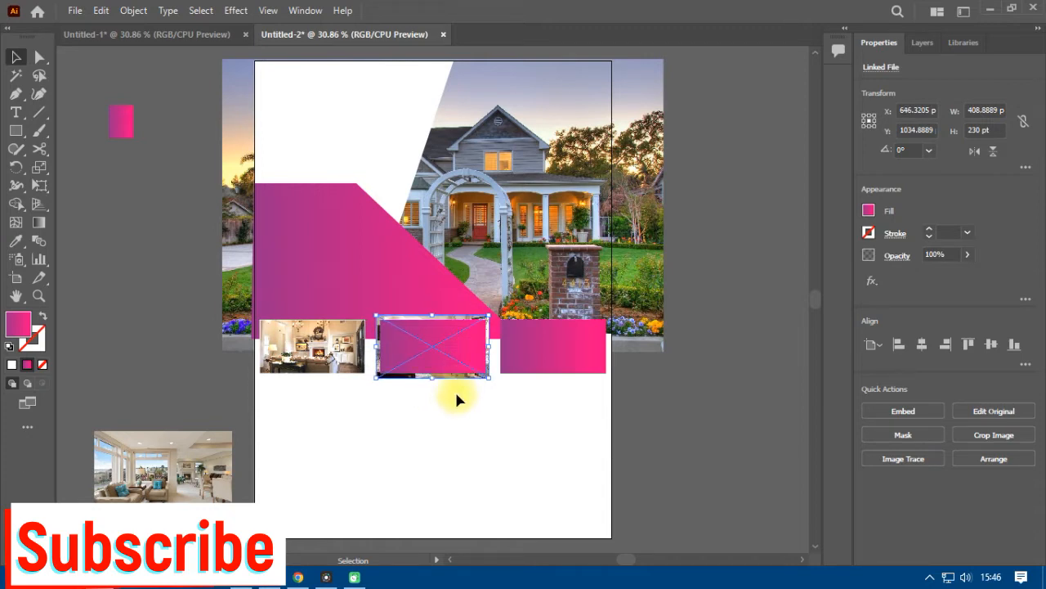
{"action": "left_click", "coordinate": [450, 356], "text": "shift"}
{"action": "right_click", "coordinate": [451, 362]}
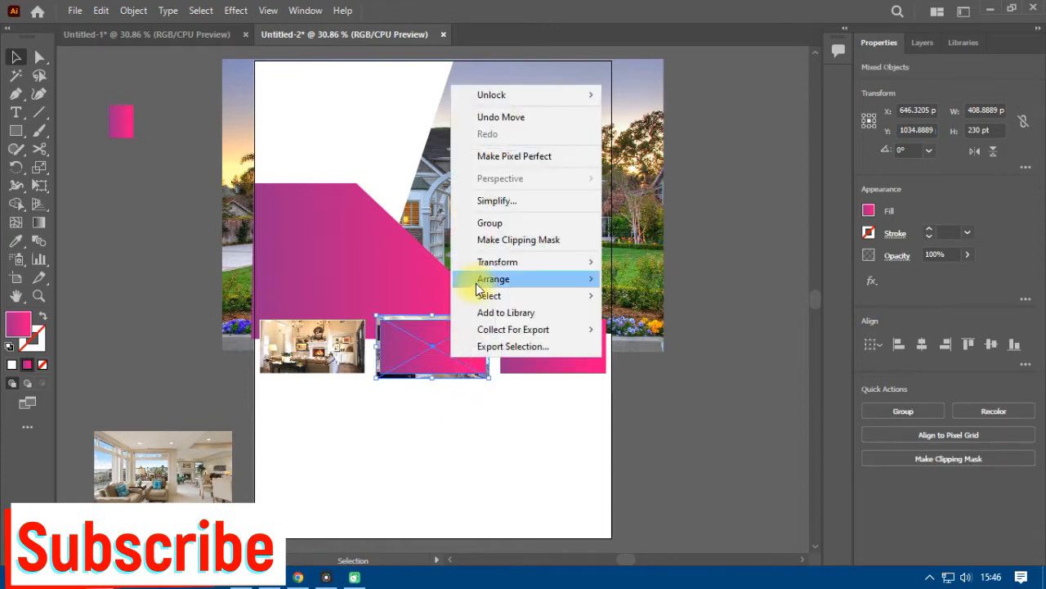
{"action": "left_click", "coordinate": [504, 241]}
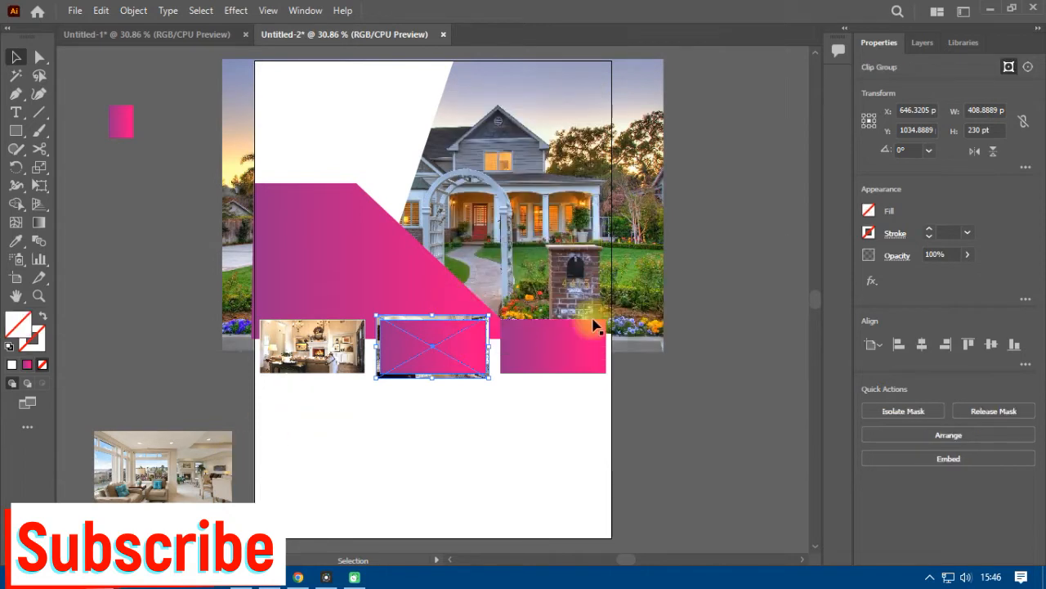
{"action": "left_click", "coordinate": [928, 232]}
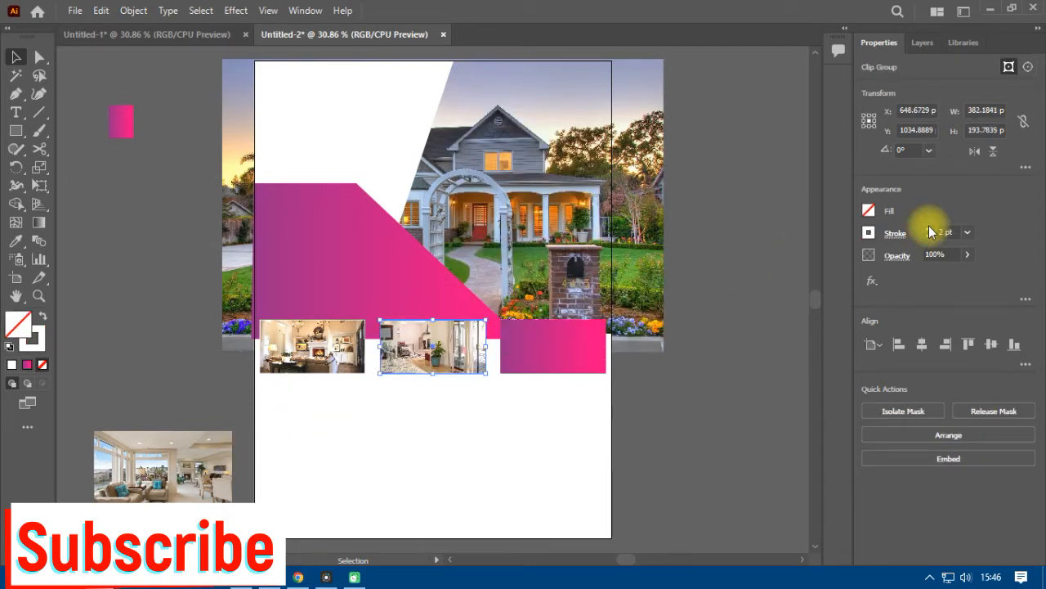
{"action": "left_click", "coordinate": [929, 229]}
Step: Scale the remaining interior photo to about 406 × 271 pt, clip it to the last gradient rectangle and give it a white 3 pt stroke
{"action": "left_click", "coordinate": [160, 433]}
{"action": "left_click_drag", "start_coordinate": [167, 431], "coordinate": [168, 455]}
{"action": "left_click_drag", "start_coordinate": [163, 501], "coordinate": [553, 389]}
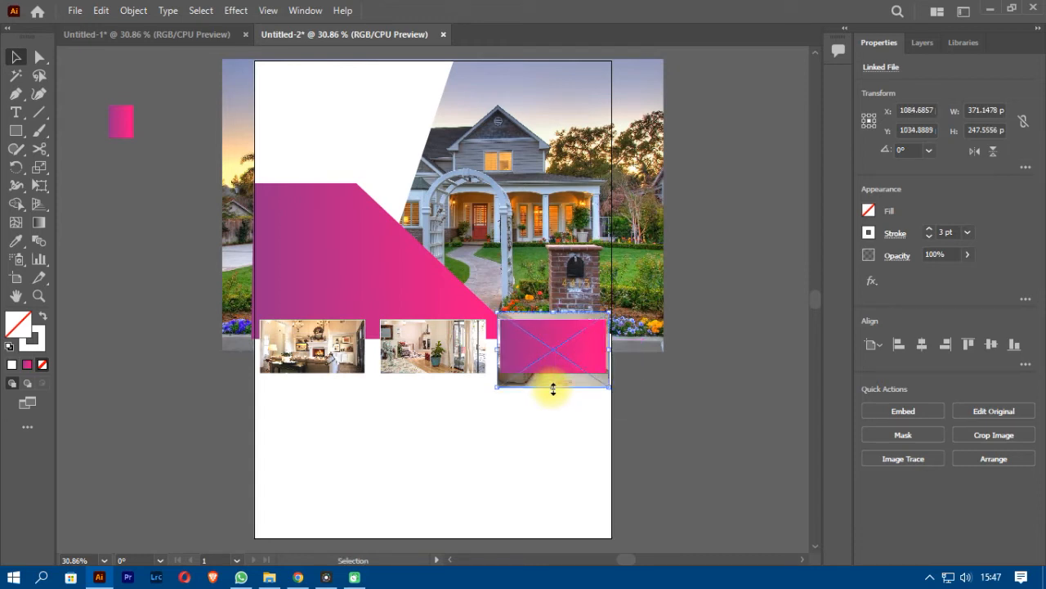
{"action": "left_click", "coordinate": [549, 413]}
{"action": "left_click", "coordinate": [551, 351]}
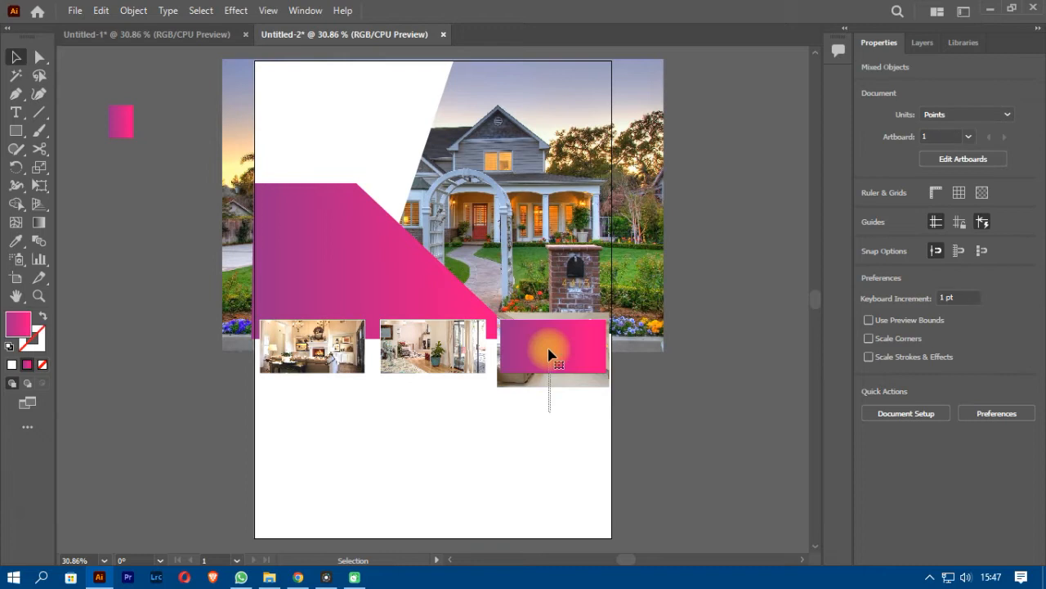
{"action": "right_click", "coordinate": [550, 355]}
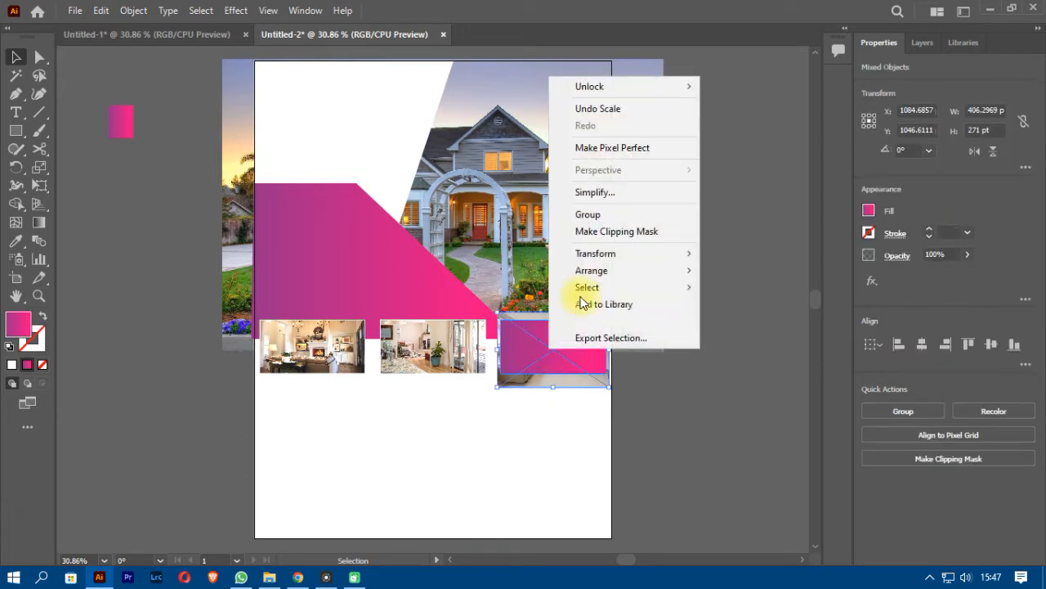
{"action": "left_click", "coordinate": [607, 232]}
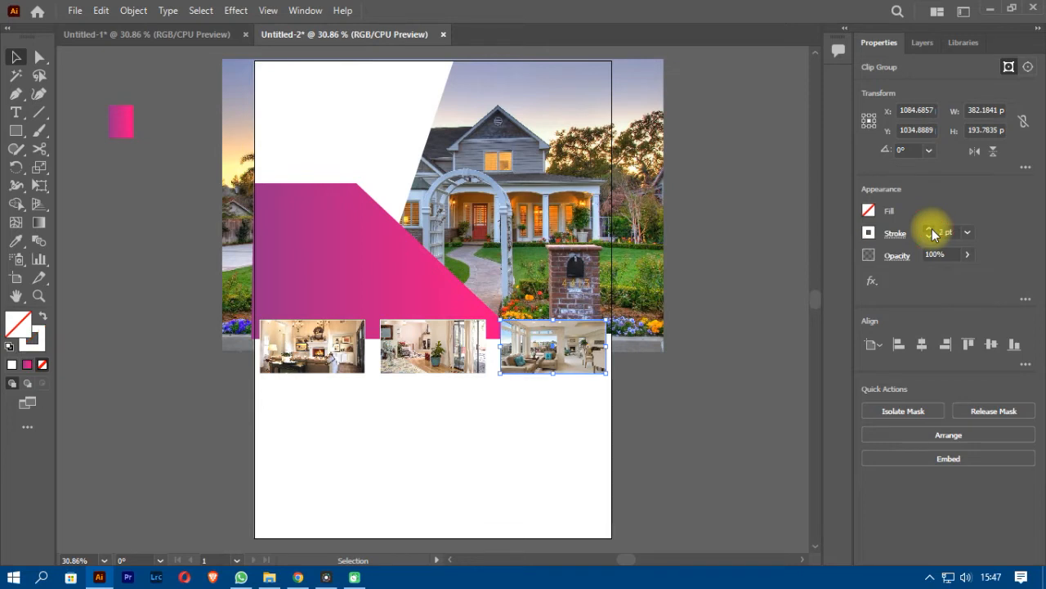
Step: Apply a Multiply Drop Shadow to the third interior photo with 75% opacity, 2 pt offsets and 2 pt blur
{"action": "left_click", "coordinate": [235, 11]}
{"action": "mouse_move", "coordinate": [279, 182]}
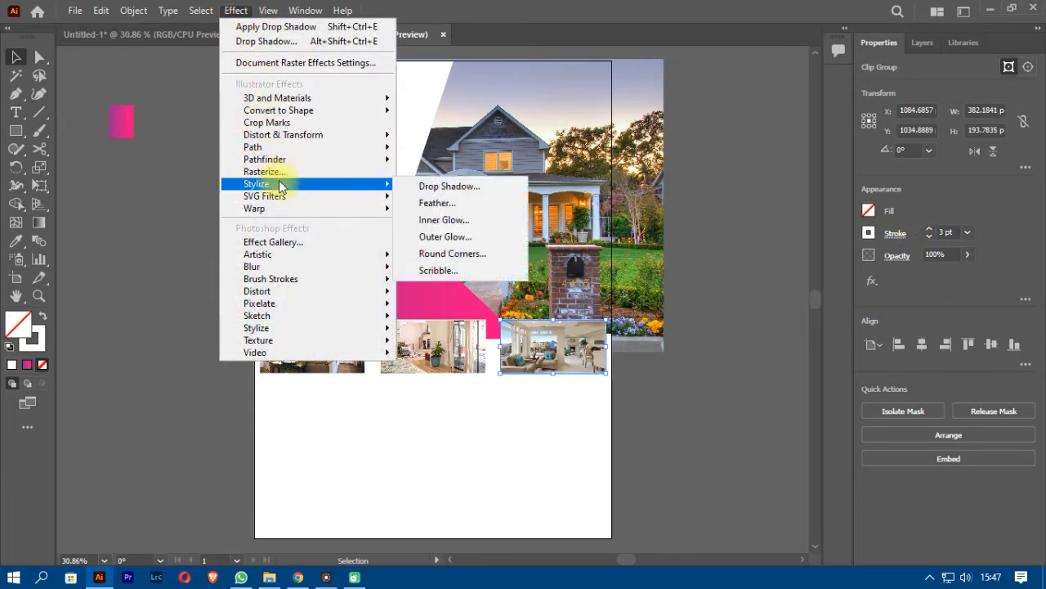
{"action": "left_click", "coordinate": [420, 186]}
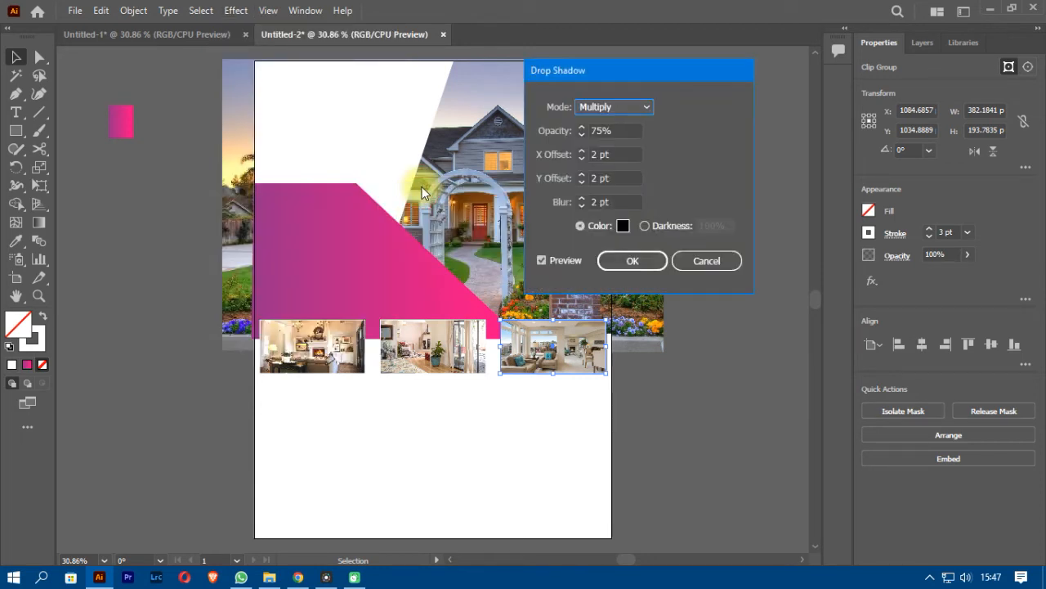
{"action": "left_click", "coordinate": [615, 261]}
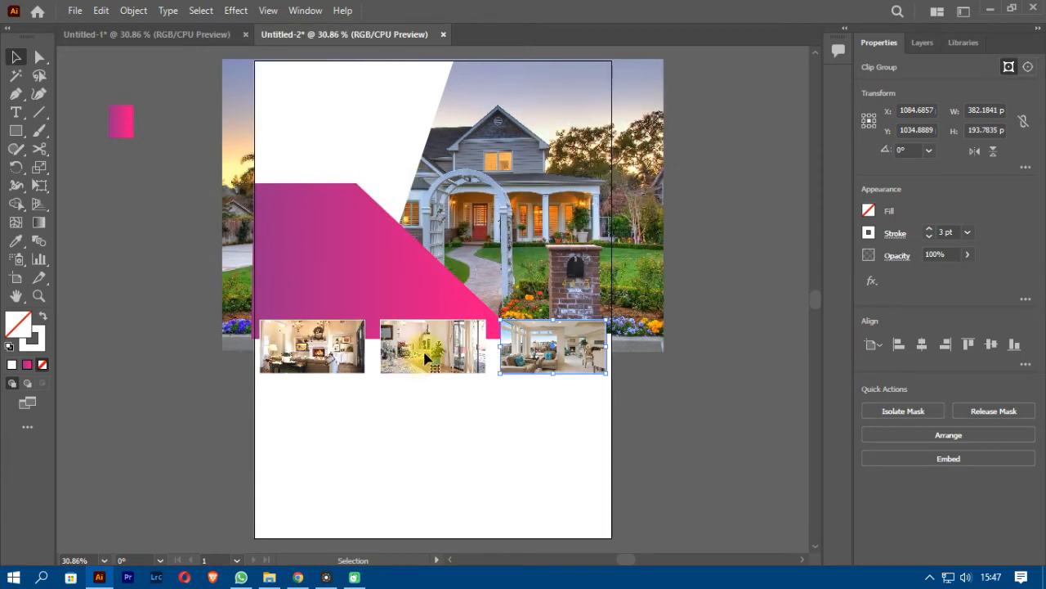
Step: Apply the same Drop Shadow, 75% opacity with 2 pt offsets and blur, to the middle and first interior photos
{"action": "left_click", "coordinate": [235, 10]}
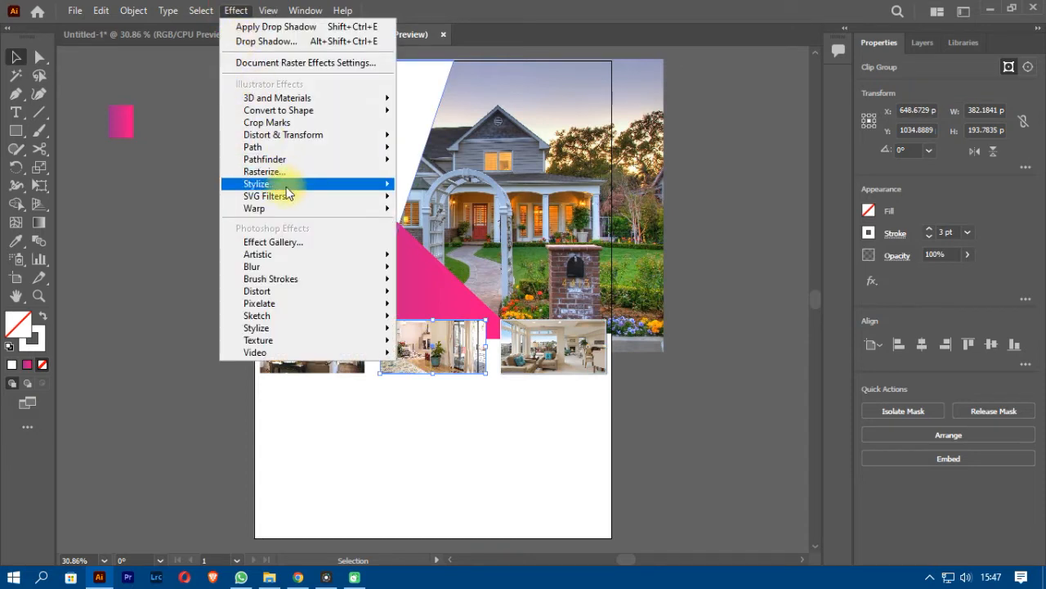
{"action": "left_click", "coordinate": [425, 186]}
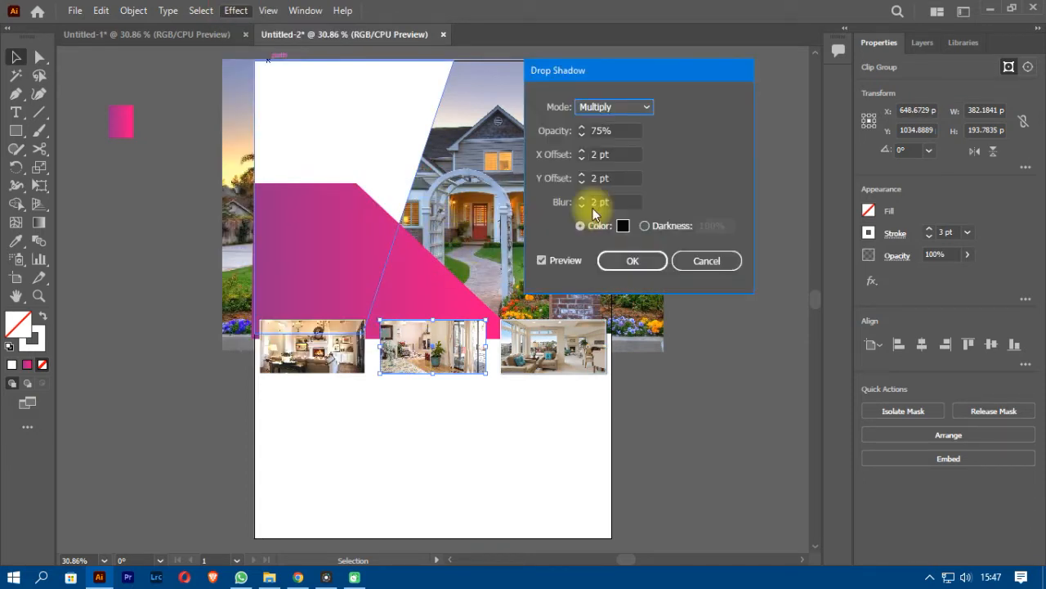
{"action": "left_click", "coordinate": [607, 260]}
{"action": "left_click", "coordinate": [347, 359]}
{"action": "left_click", "coordinate": [238, 12]}
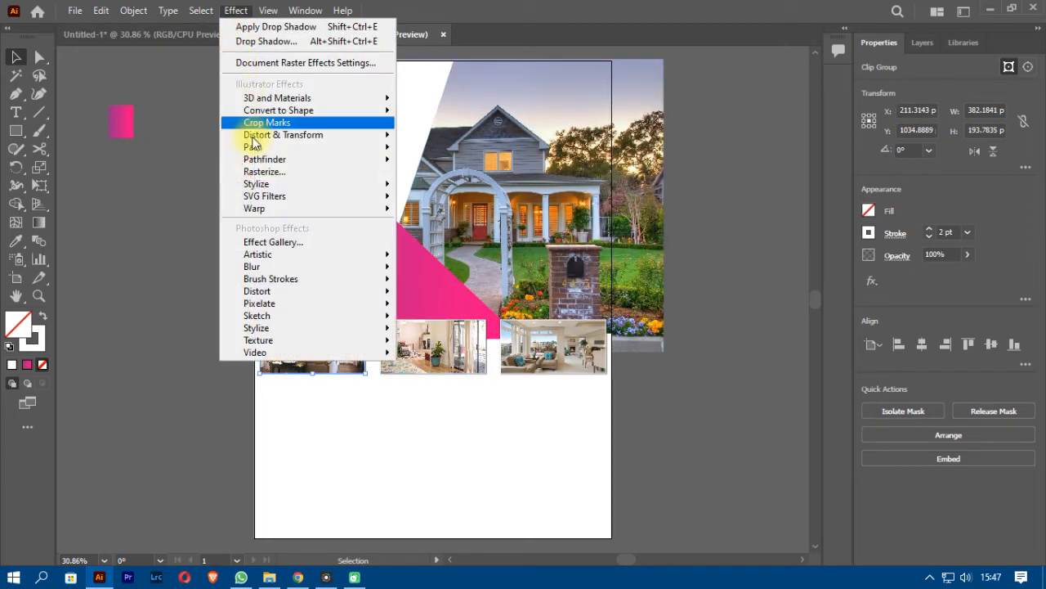
{"action": "mouse_move", "coordinate": [372, 181]}
{"action": "left_click", "coordinate": [425, 186]}
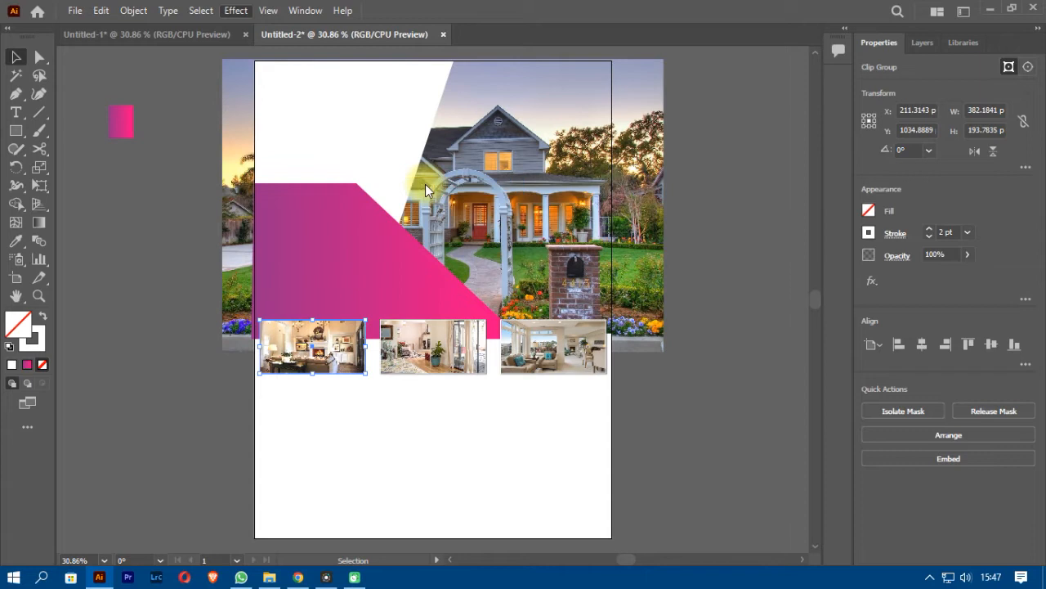
{"action": "left_click", "coordinate": [610, 260]}
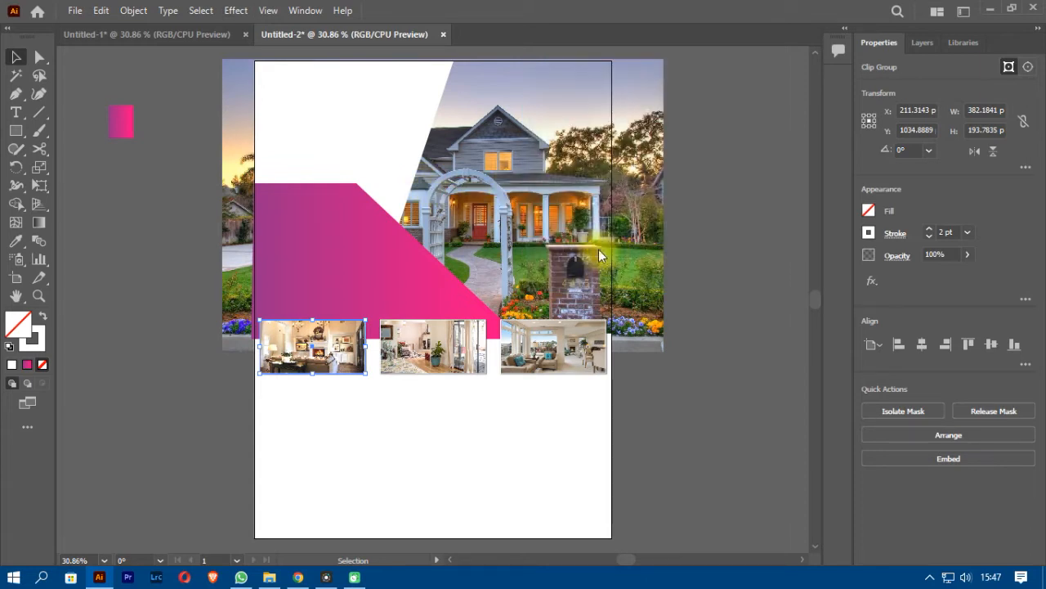
Step: Shorten the artboard from its lower edge to about 1296 × 1479 pt
{"action": "left_click", "coordinate": [15, 278]}
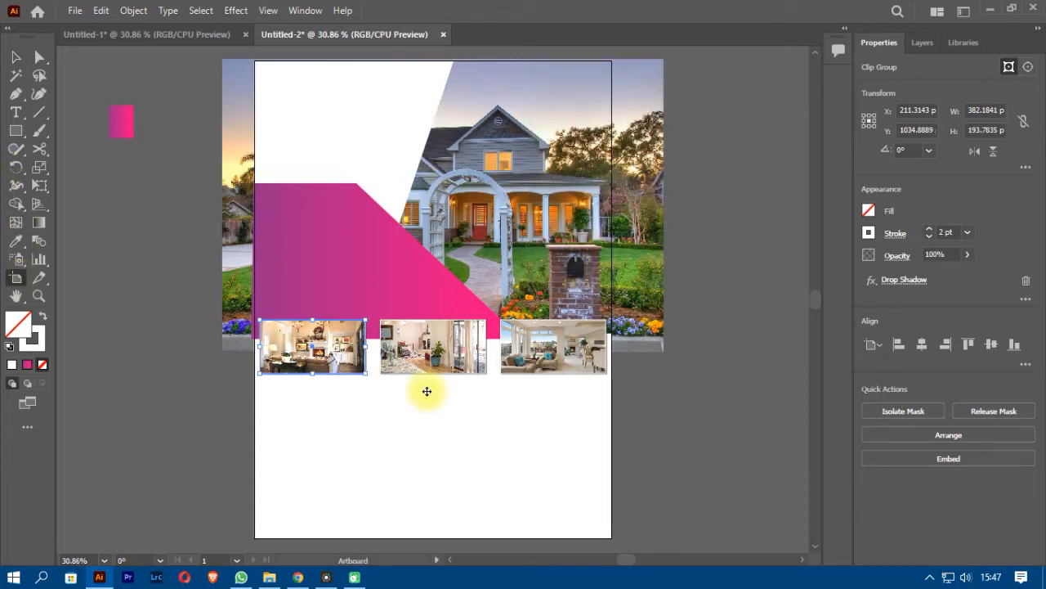
{"action": "left_click_drag", "start_coordinate": [437, 541], "coordinate": [438, 470]}
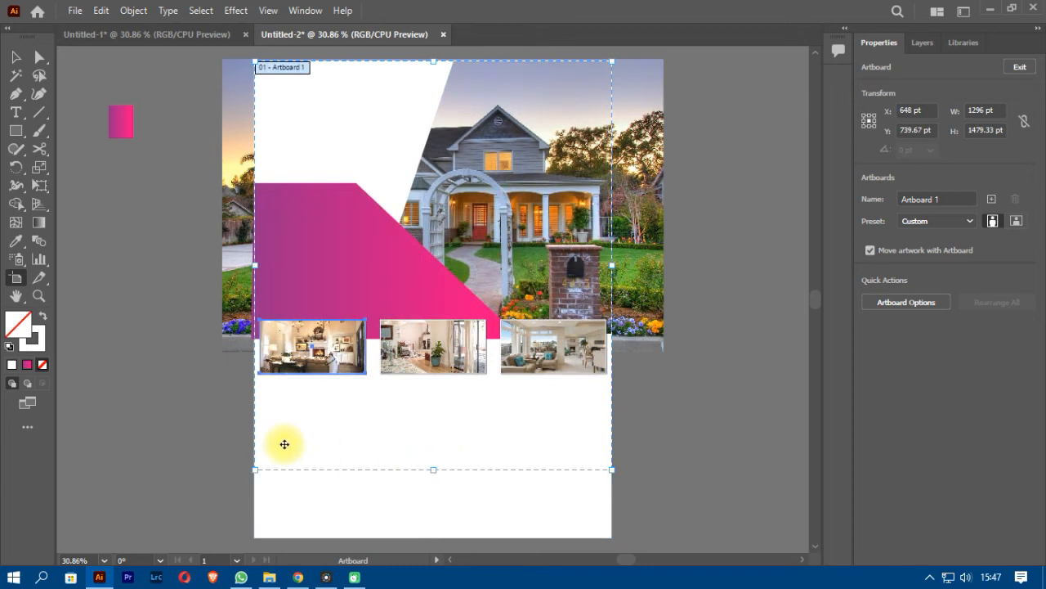
{"action": "left_click", "coordinate": [15, 58]}
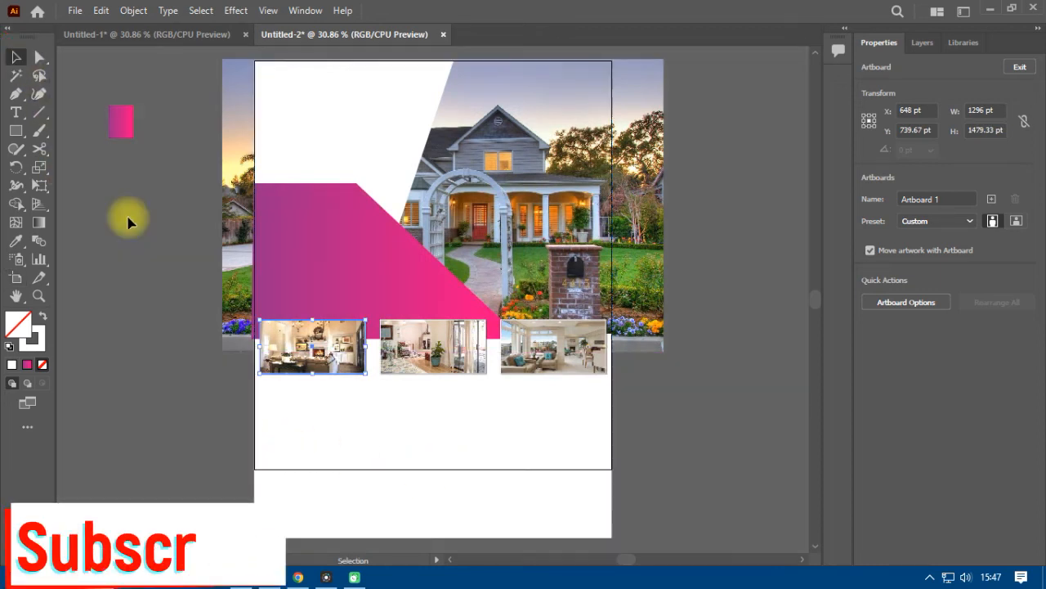
{"action": "left_click", "coordinate": [128, 223]}
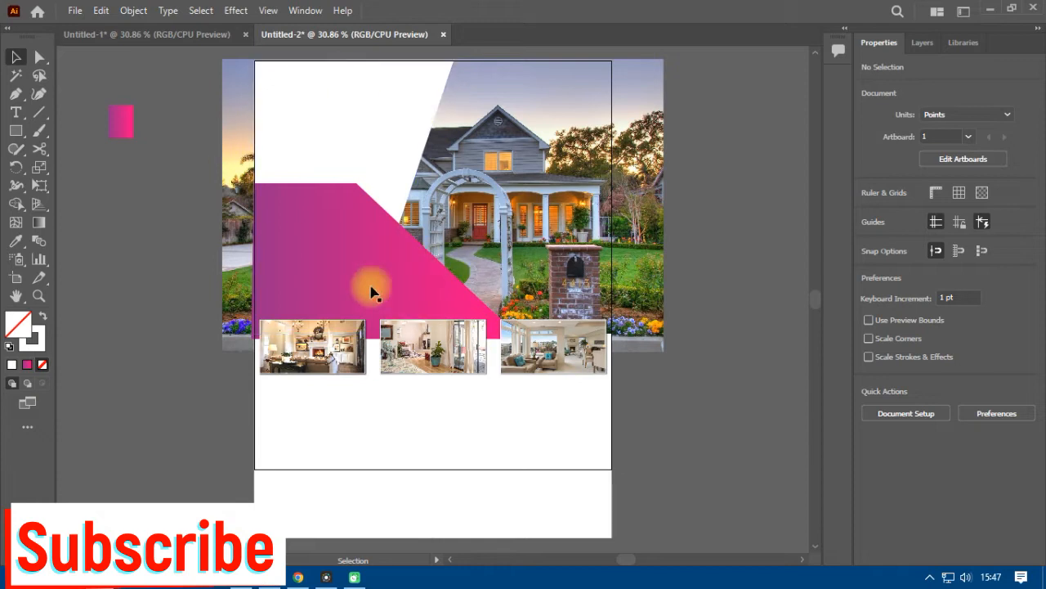
Step: Draw a dark blue four-sided footer shape with the Pen tool below the third interior photo, about 590 pt wide at its base and 336 pt high
{"action": "left_click", "coordinate": [21, 97]}
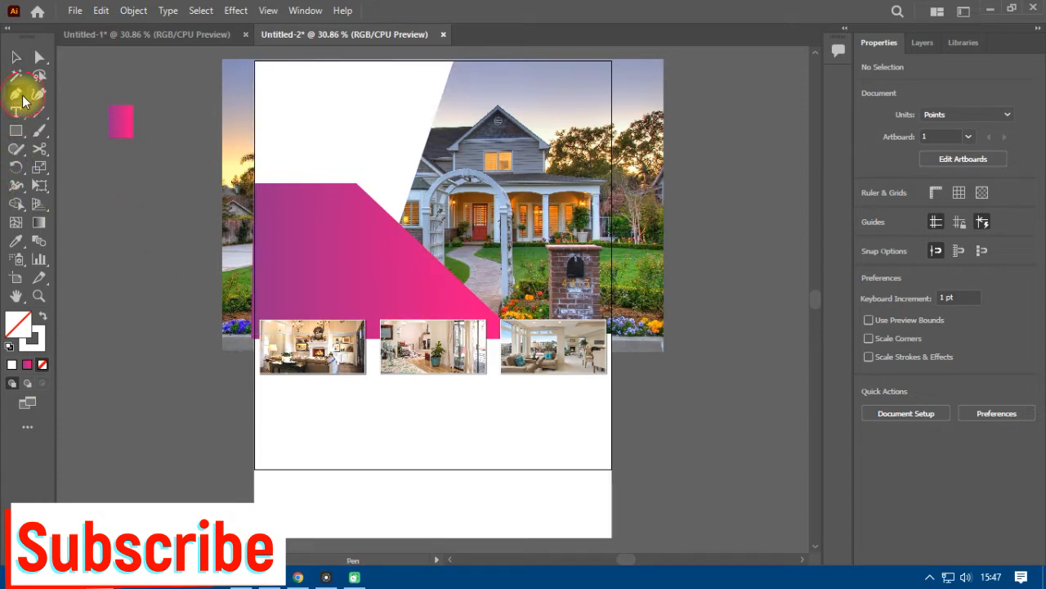
{"action": "left_click", "coordinate": [504, 450]}
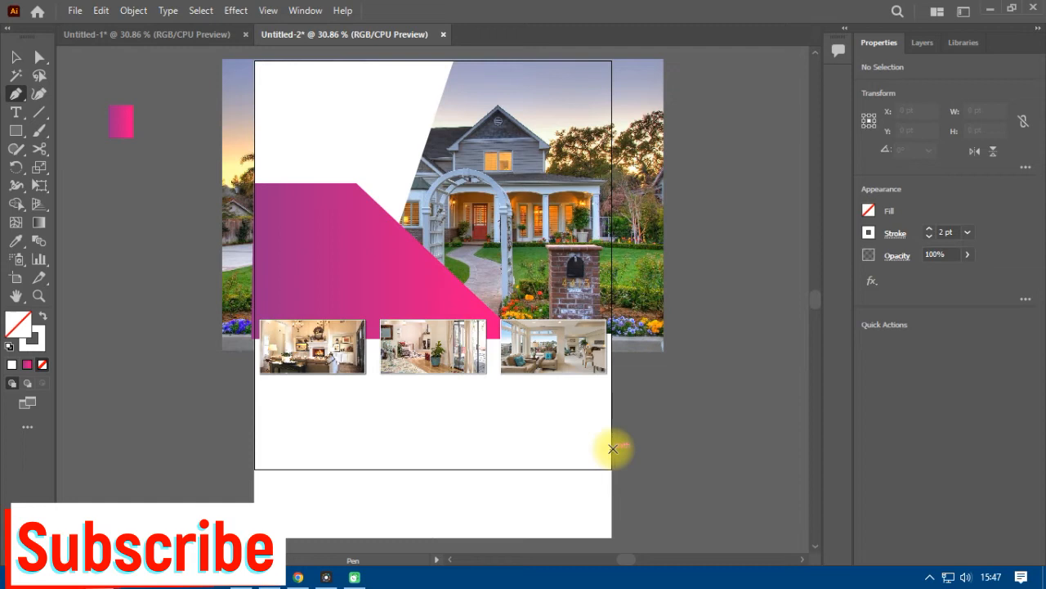
{"action": "key", "text": "shift+x"}
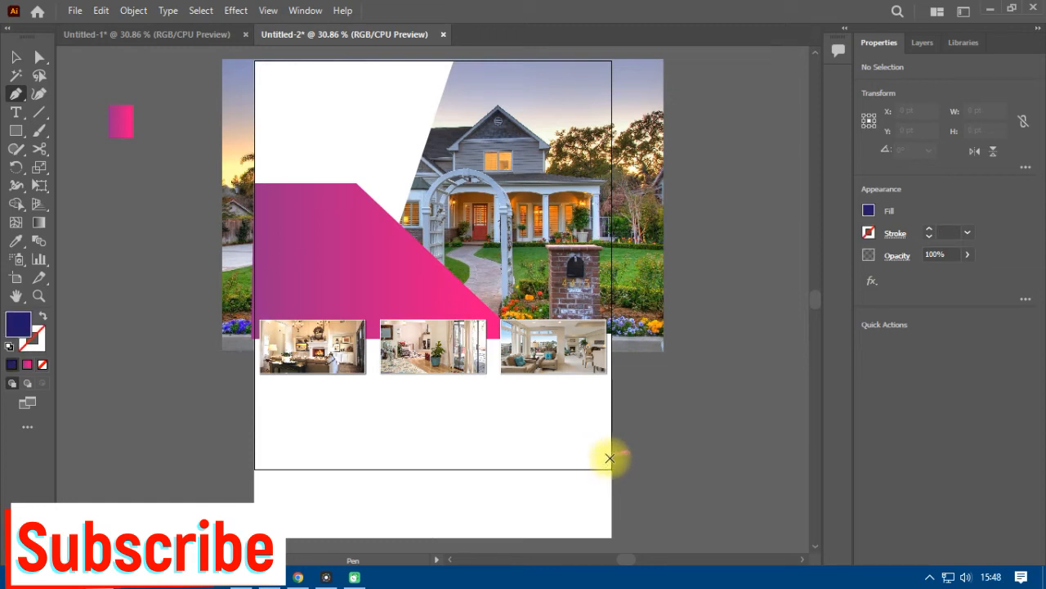
{"action": "left_click", "coordinate": [610, 459]}
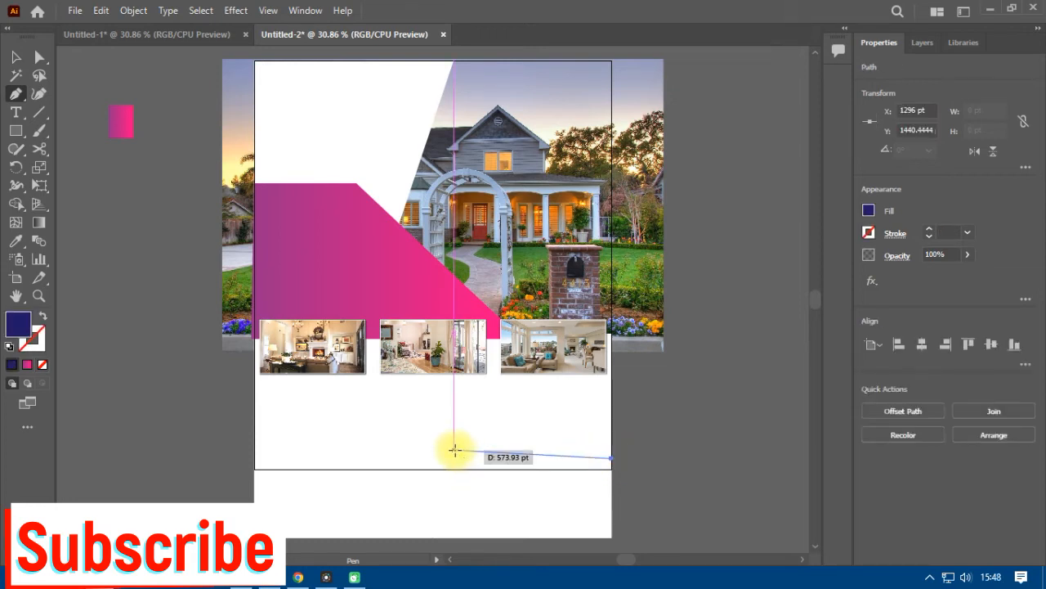
{"action": "left_click", "coordinate": [449, 458]}
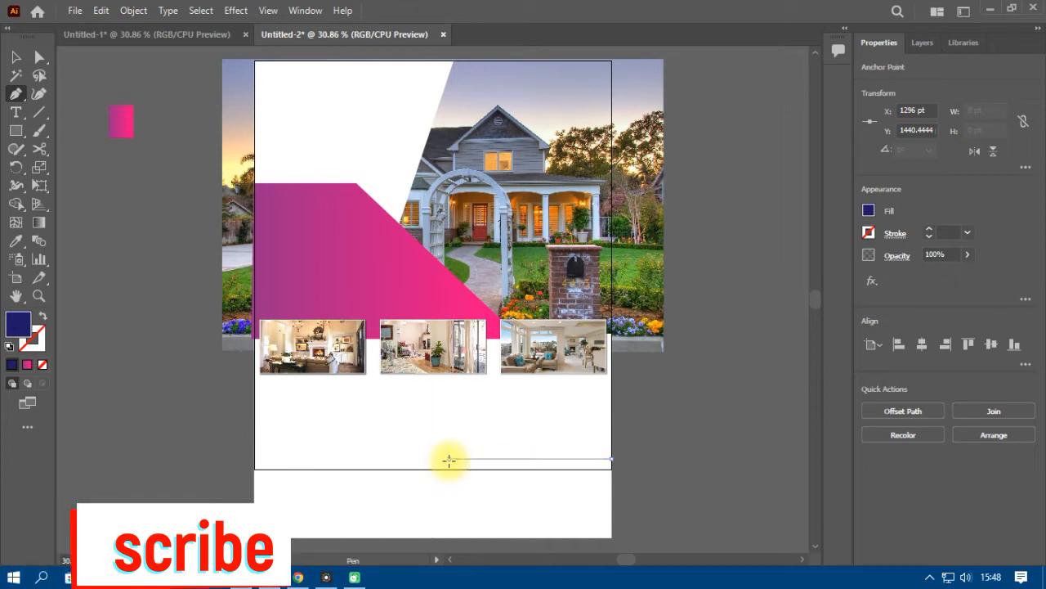
{"action": "left_click", "coordinate": [542, 367]}
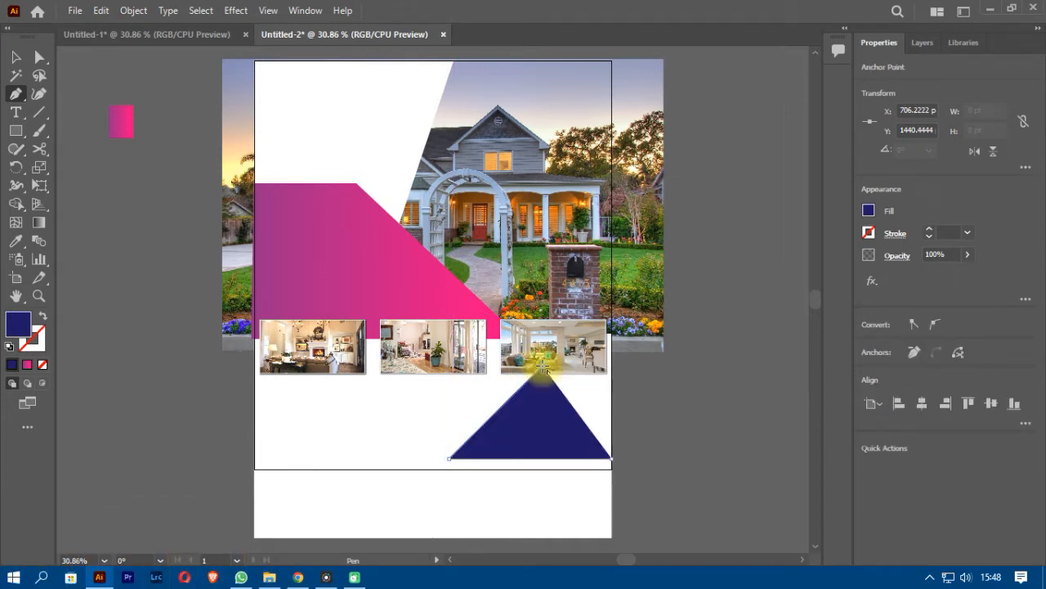
{"action": "left_click", "coordinate": [613, 367]}
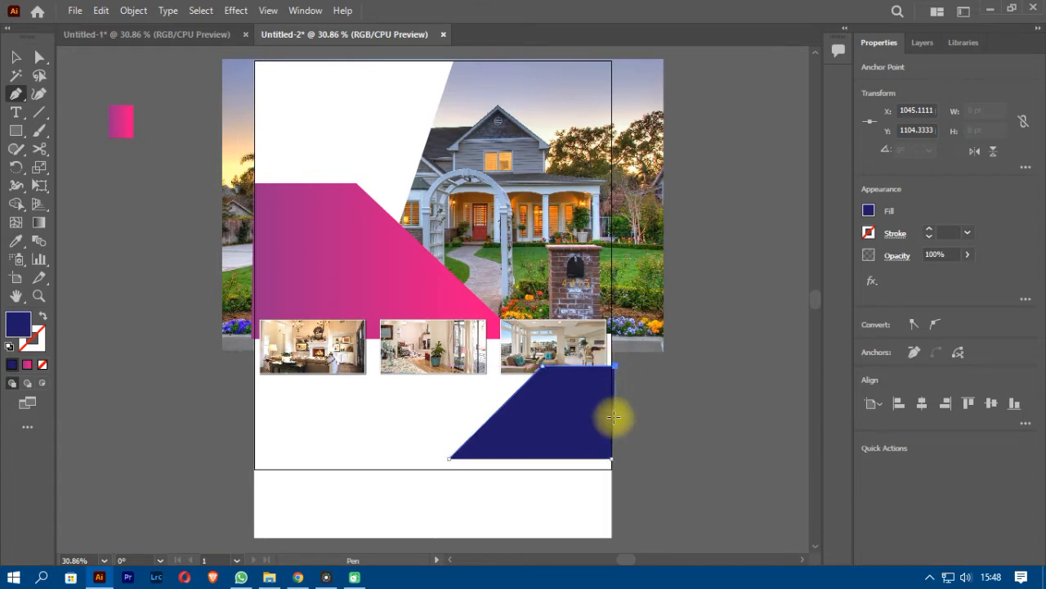
{"action": "left_click", "coordinate": [613, 460]}
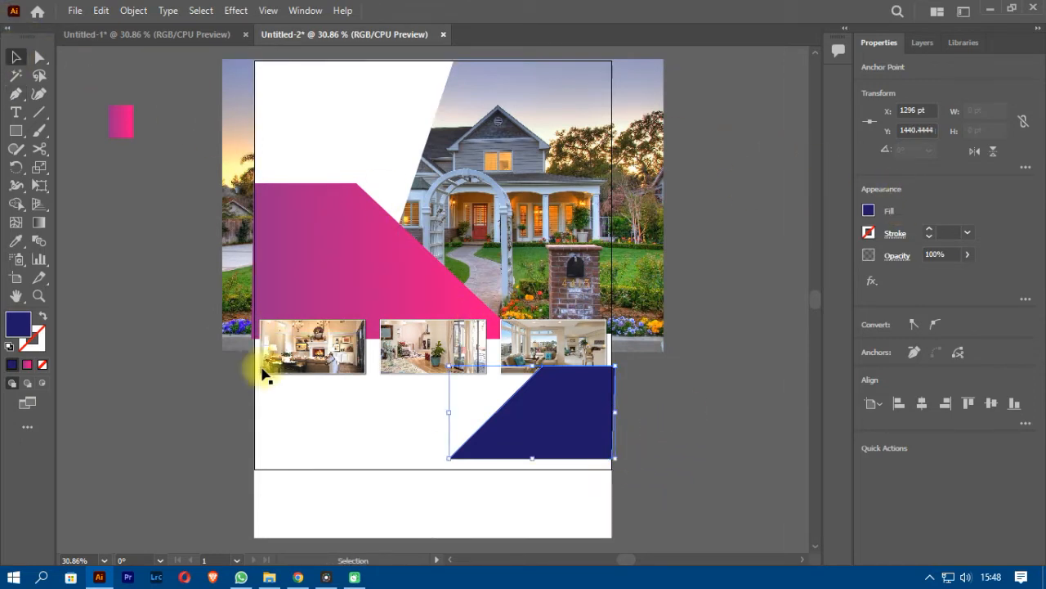
{"action": "left_click", "coordinate": [693, 474]}
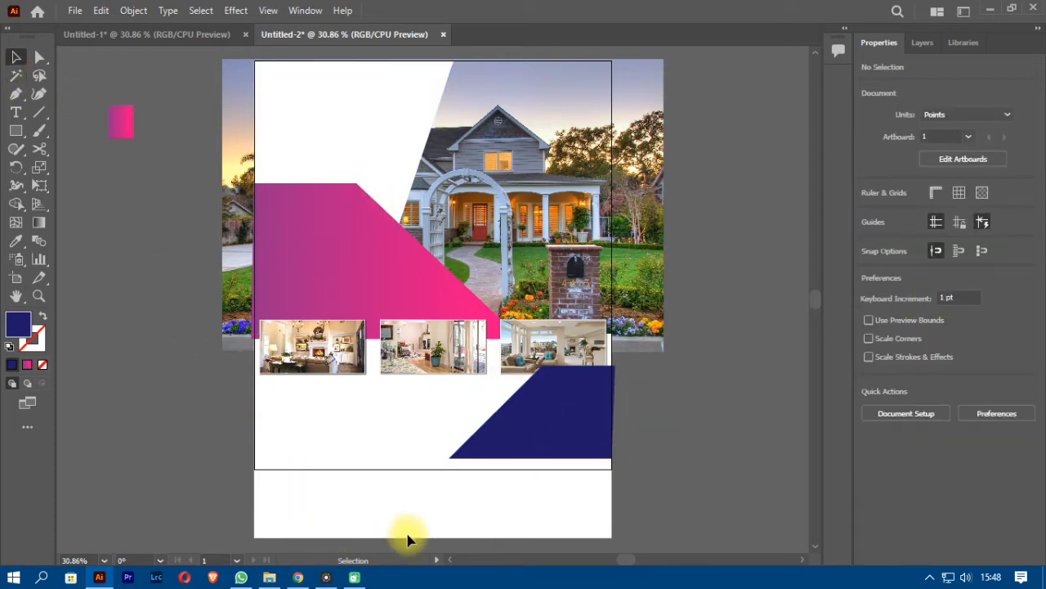
Step: Bring the third interior photo to the front, above the dark blue footer shape
{"action": "left_click", "coordinate": [451, 561]}
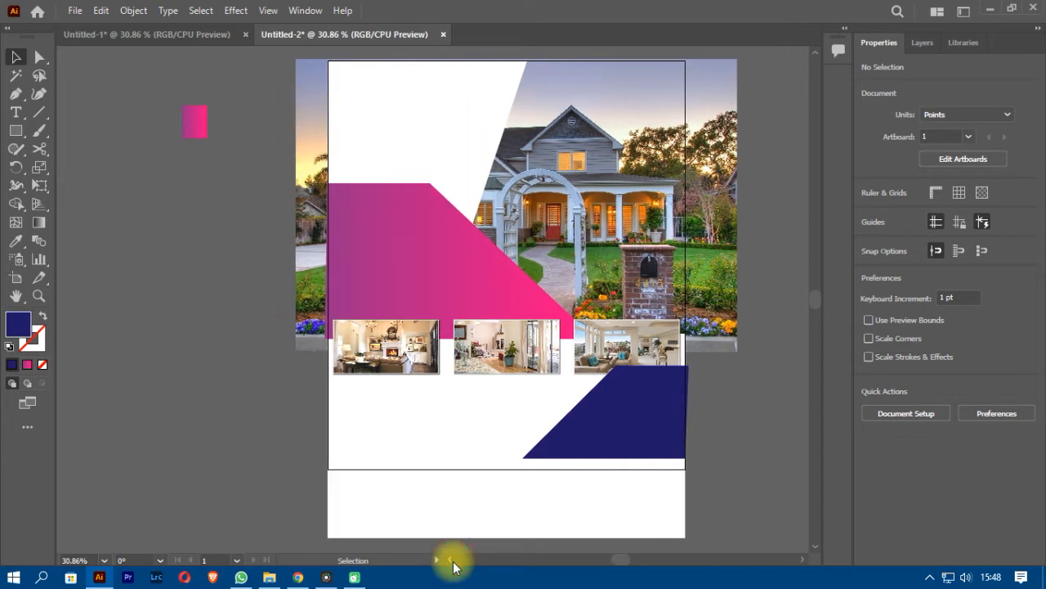
{"action": "right_click", "coordinate": [646, 340]}
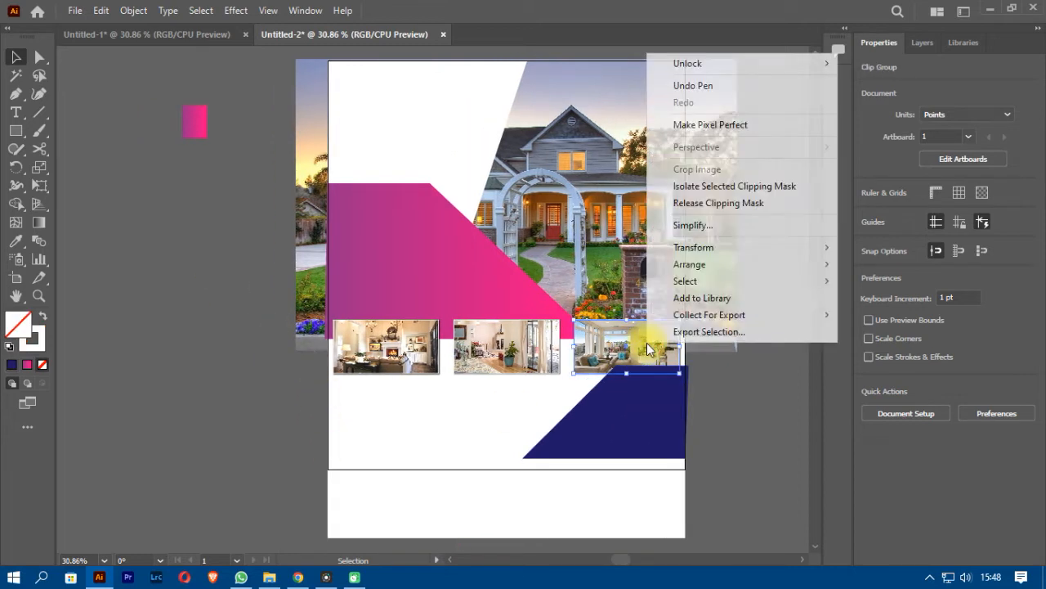
{"action": "mouse_move", "coordinate": [710, 264]}
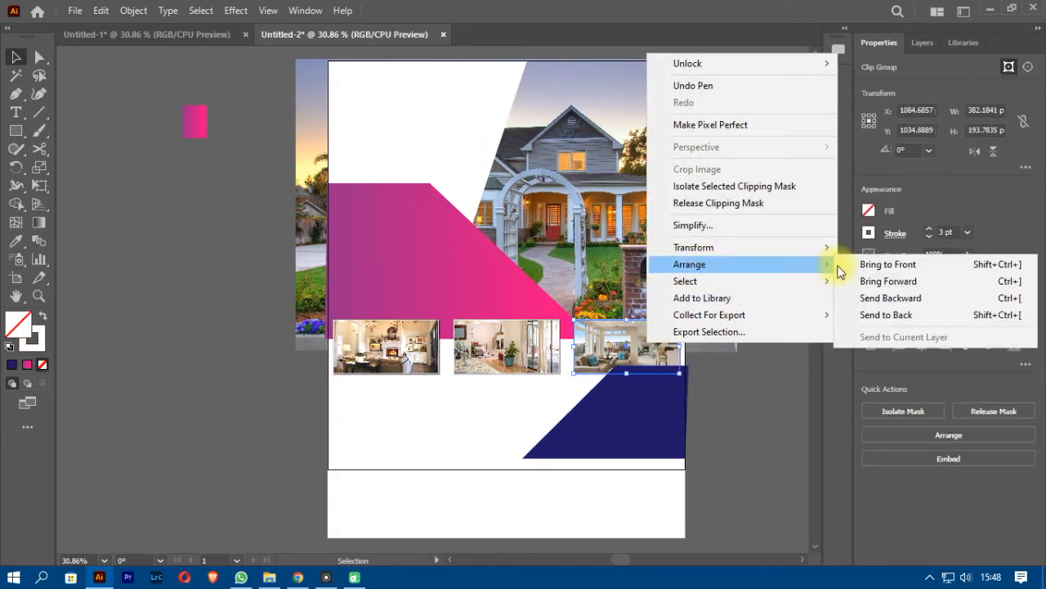
{"action": "left_click", "coordinate": [860, 267]}
{"action": "left_click", "coordinate": [270, 347]}
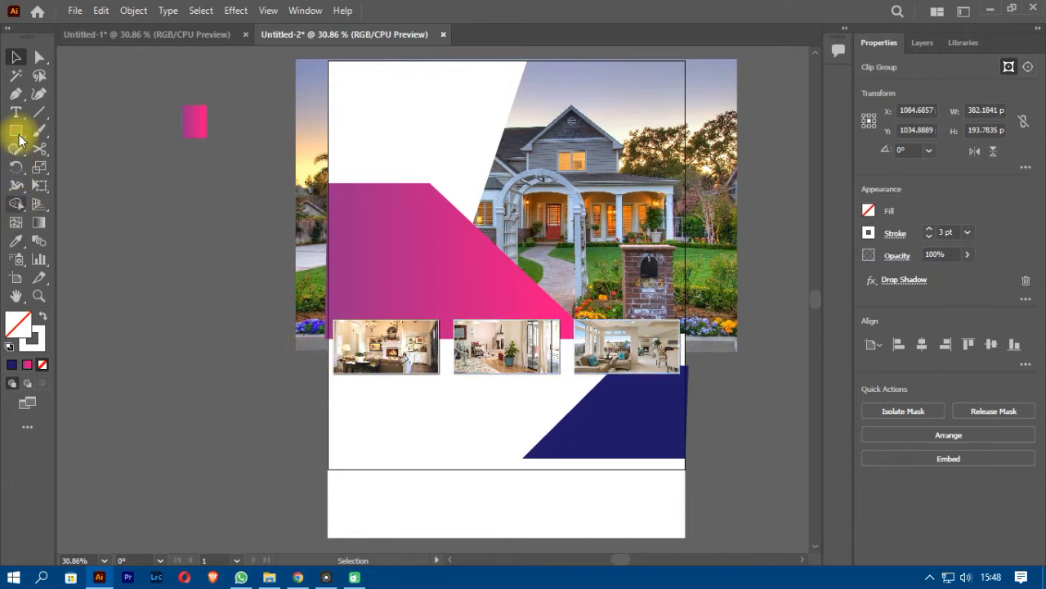
Step: Draw a rectangle of about 539 × 242 pt beside the artboard and give it a magenta fill and no stroke
{"action": "key", "text": "m"}
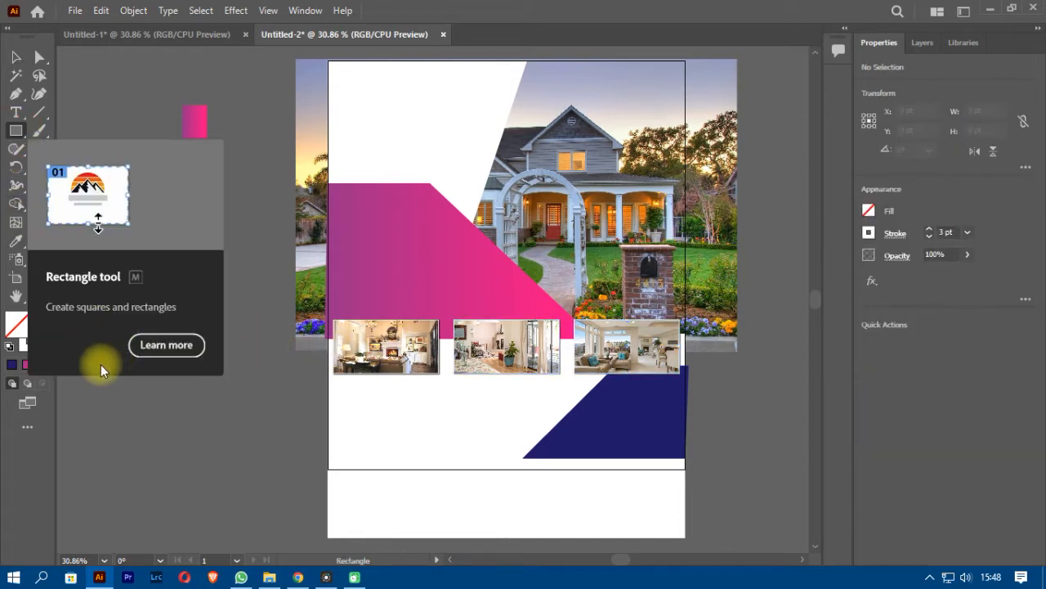
{"action": "mouse_move", "coordinate": [104, 396]}
{"action": "left_mouse_down"}
{"action": "mouse_move", "coordinate": [287, 460]}
{"action": "mouse_move", "coordinate": [241, 470]}
{"action": "mouse_move", "coordinate": [252, 462]}
{"action": "left_mouse_up"}
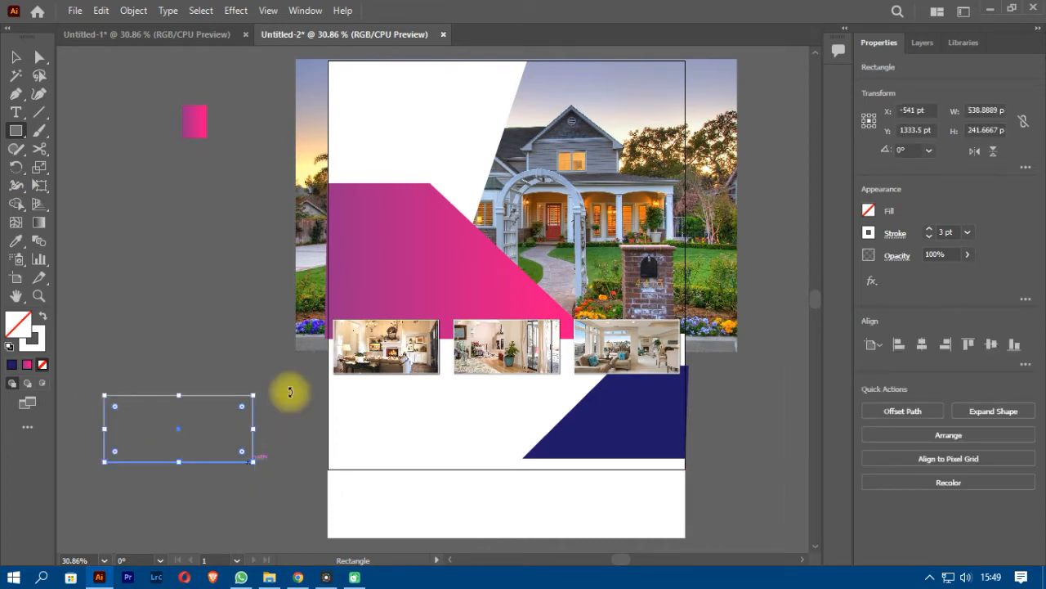
{"action": "left_click", "coordinate": [869, 233]}
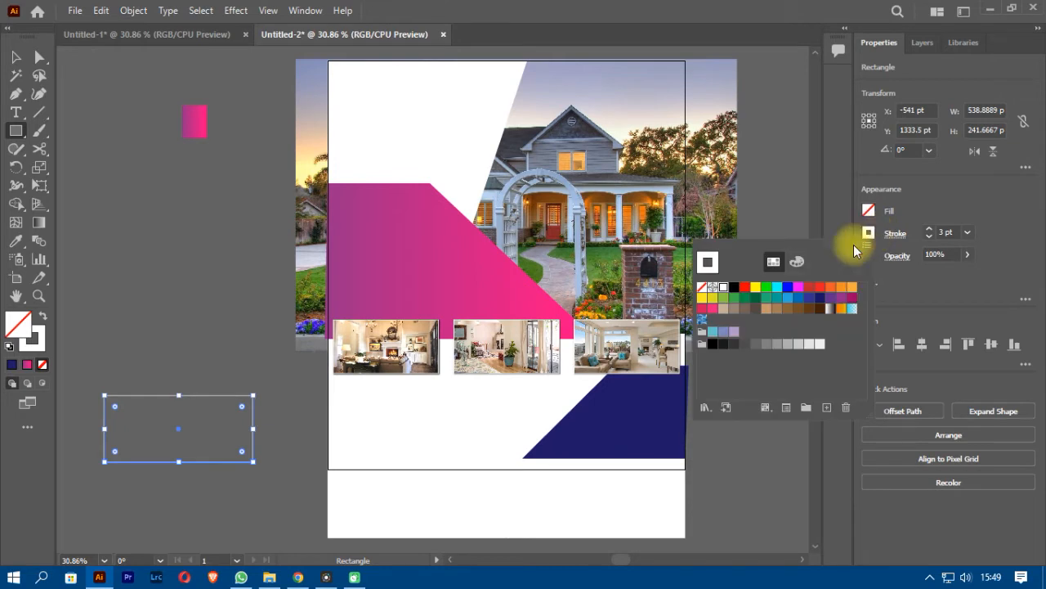
{"action": "left_click", "coordinate": [701, 288]}
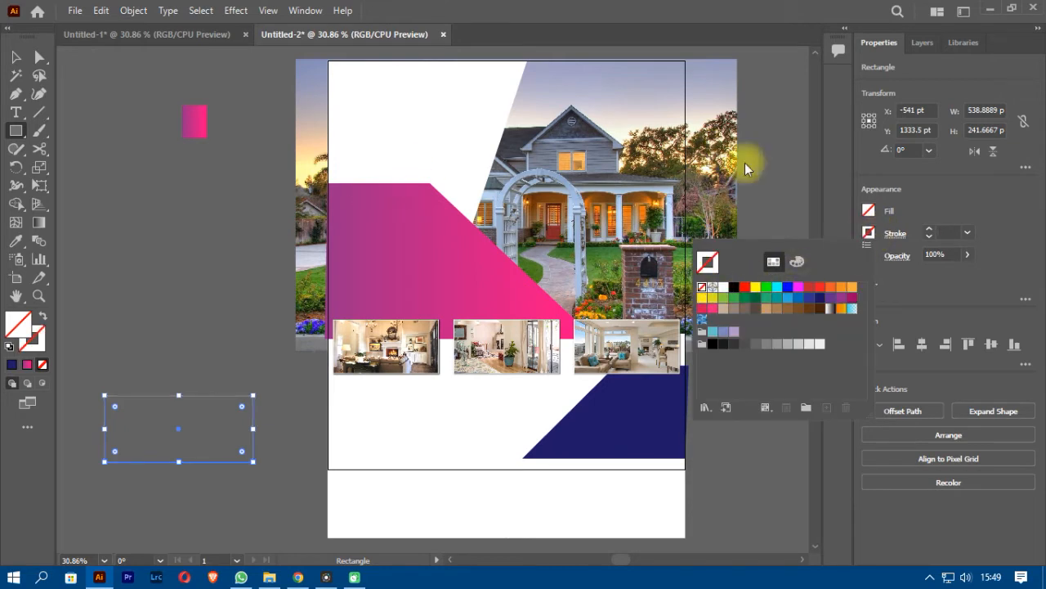
{"action": "left_click", "coordinate": [868, 212]}
{"action": "left_click", "coordinate": [868, 211]}
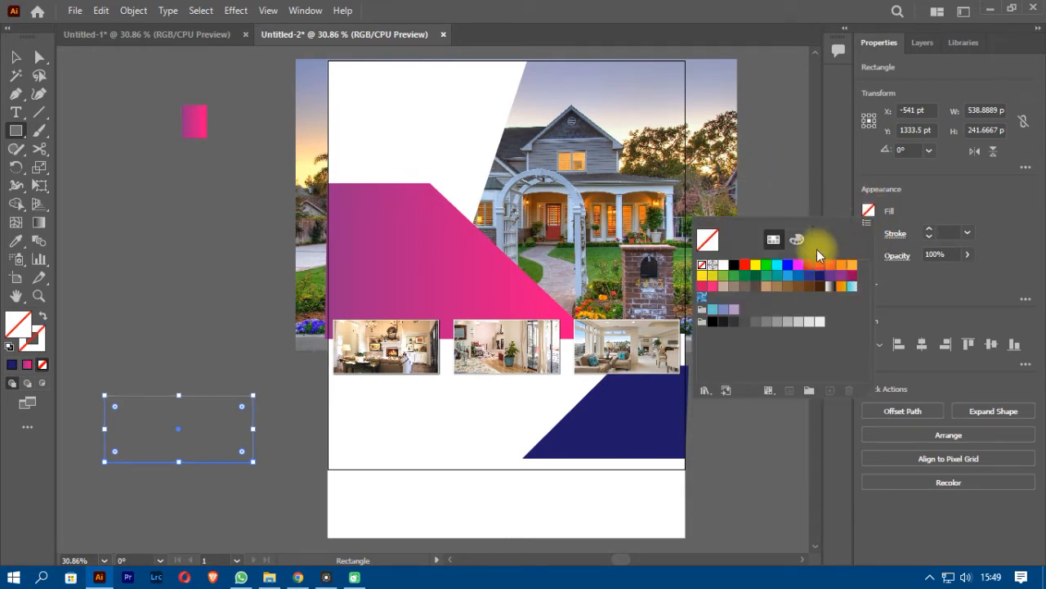
{"action": "left_click", "coordinate": [798, 264]}
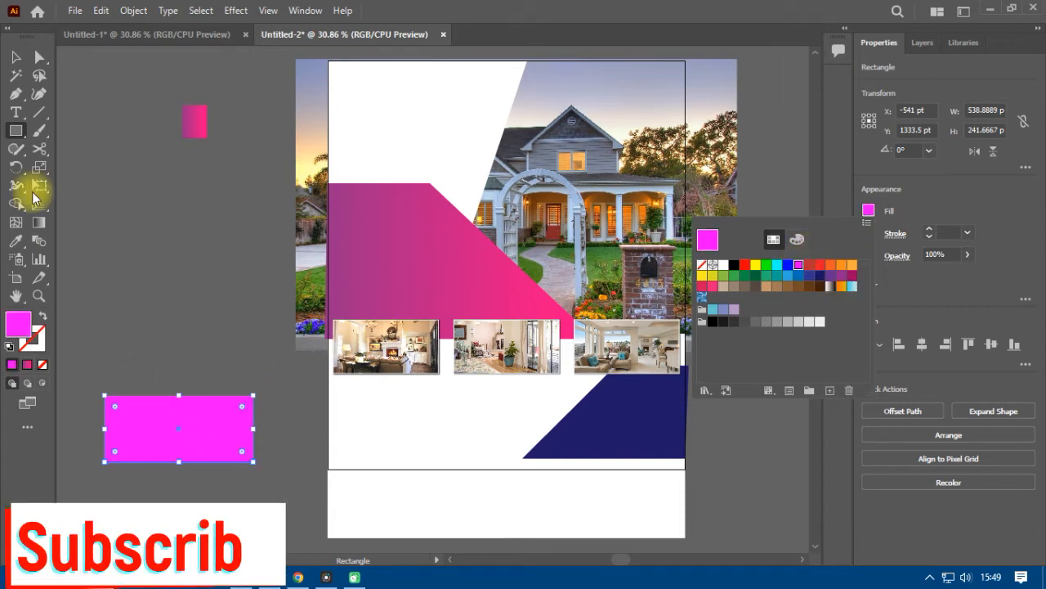
{"action": "key", "text": "Escape"}
Step: Cut the magenta rectangle with Scissors from its upper-right corner to its lower edge and delete the triangular right piece
{"action": "left_click", "coordinate": [39, 148]}
{"action": "key", "text": "ctrl+shift+a"}
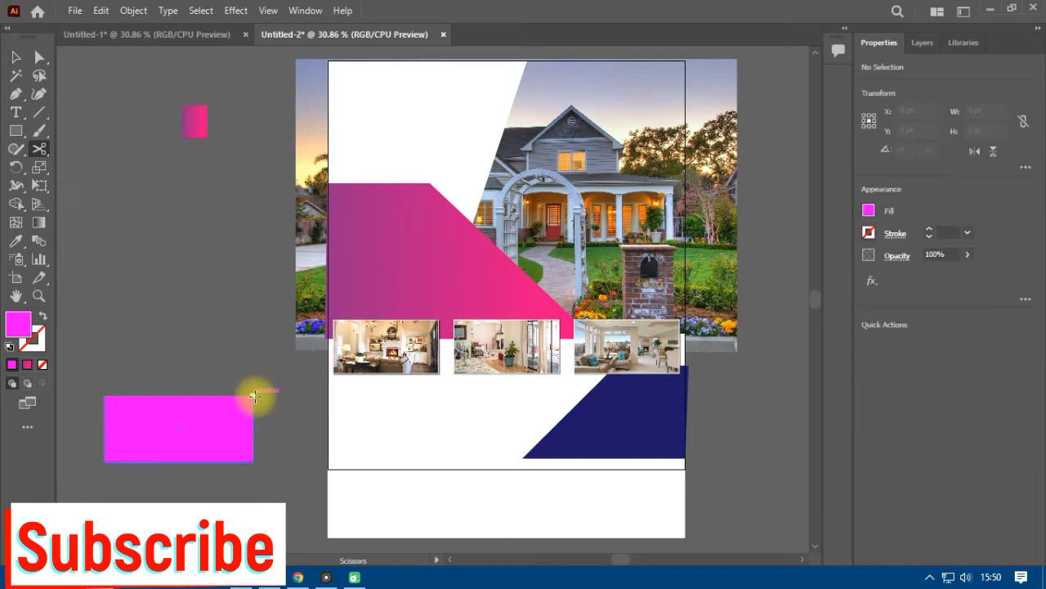
{"action": "left_click", "coordinate": [251, 395]}
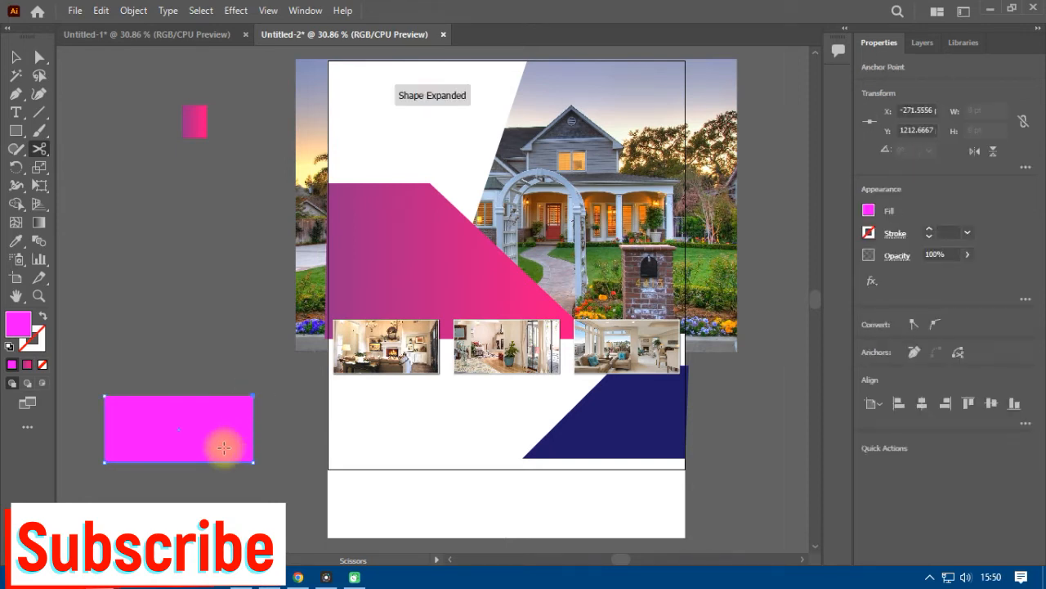
{"action": "left_click", "coordinate": [204, 463]}
{"action": "left_click", "coordinate": [16, 57]}
{"action": "left_click", "coordinate": [211, 442]}
{"action": "left_click", "coordinate": [231, 452]}
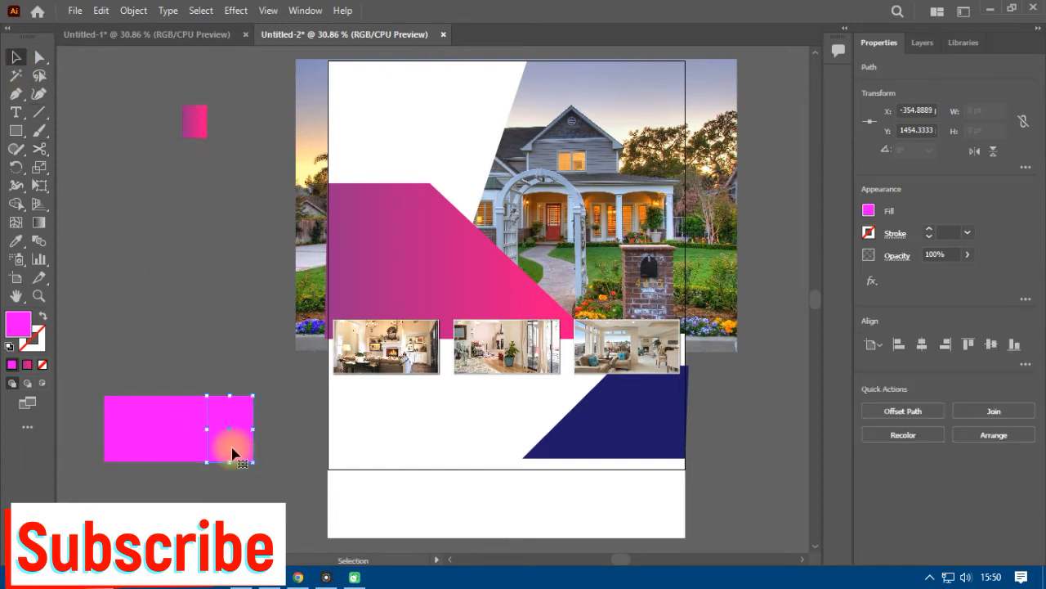
{"action": "key", "text": "Delete"}
Step: Duplicate the slanted magenta shape, flip the copy horizontally and vertically, align it with the original as a parallelogram and group both
{"action": "left_click_drag", "start_coordinate": [188, 431], "coordinate": [181, 510]}
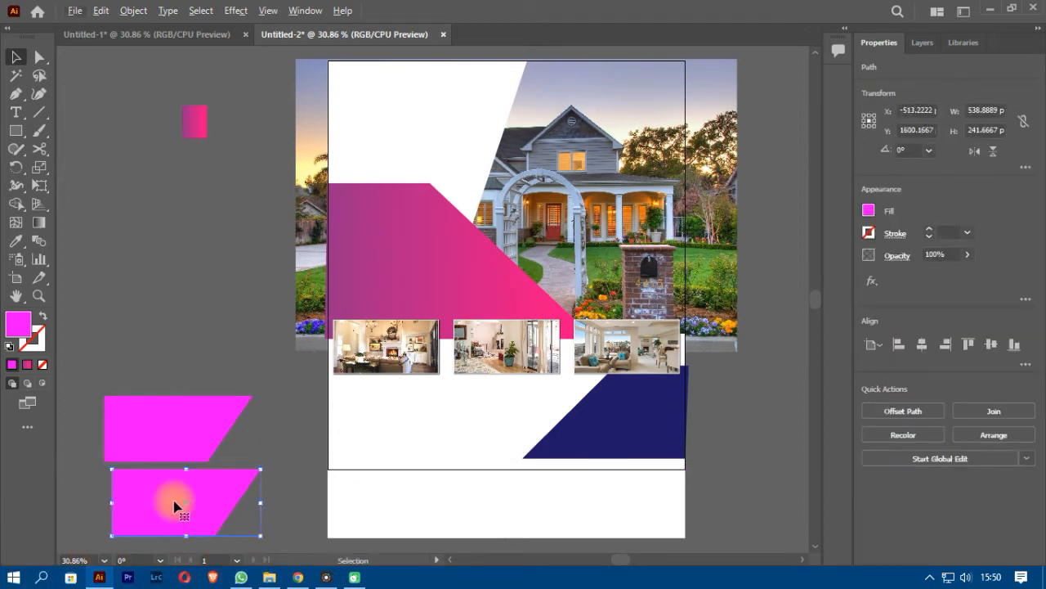
{"action": "left_click", "coordinate": [977, 151]}
{"action": "left_click", "coordinate": [993, 150]}
{"action": "left_click_drag", "start_coordinate": [244, 500], "coordinate": [146, 431]}
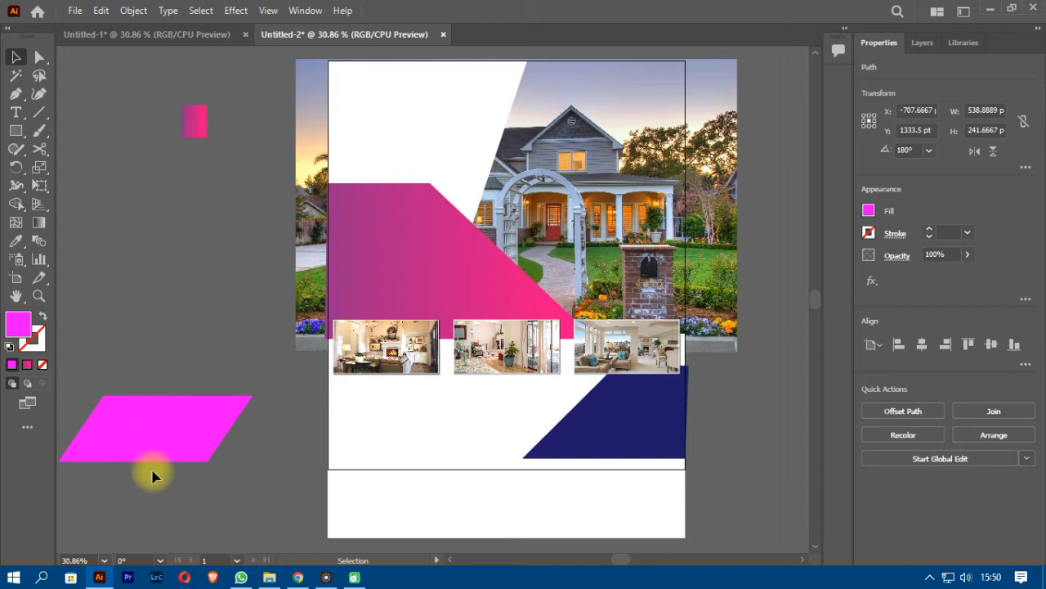
{"action": "left_click", "coordinate": [152, 473]}
{"action": "right_click", "coordinate": [147, 442]}
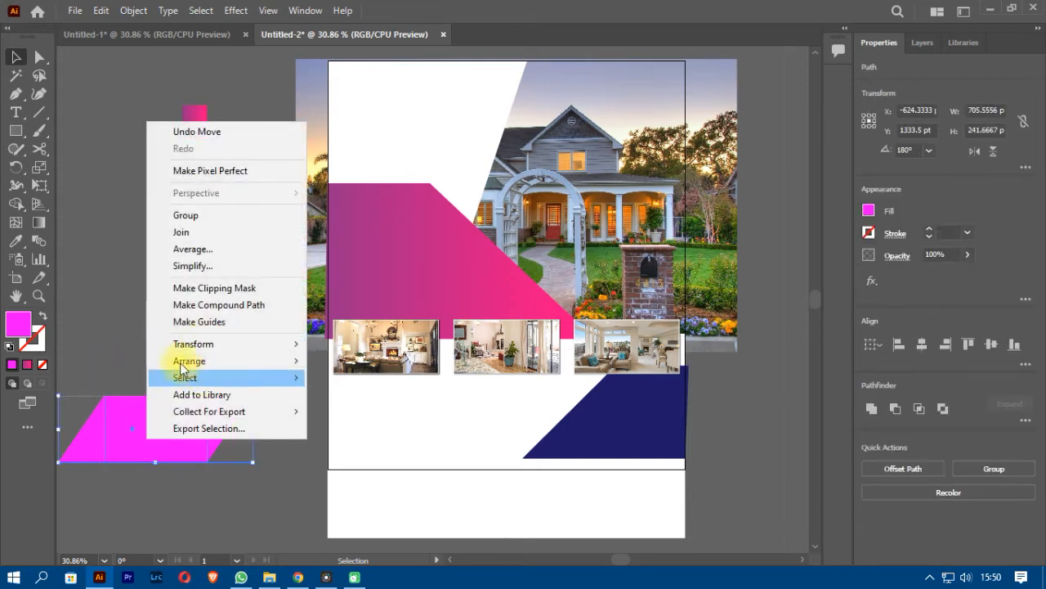
{"action": "left_click", "coordinate": [209, 220]}
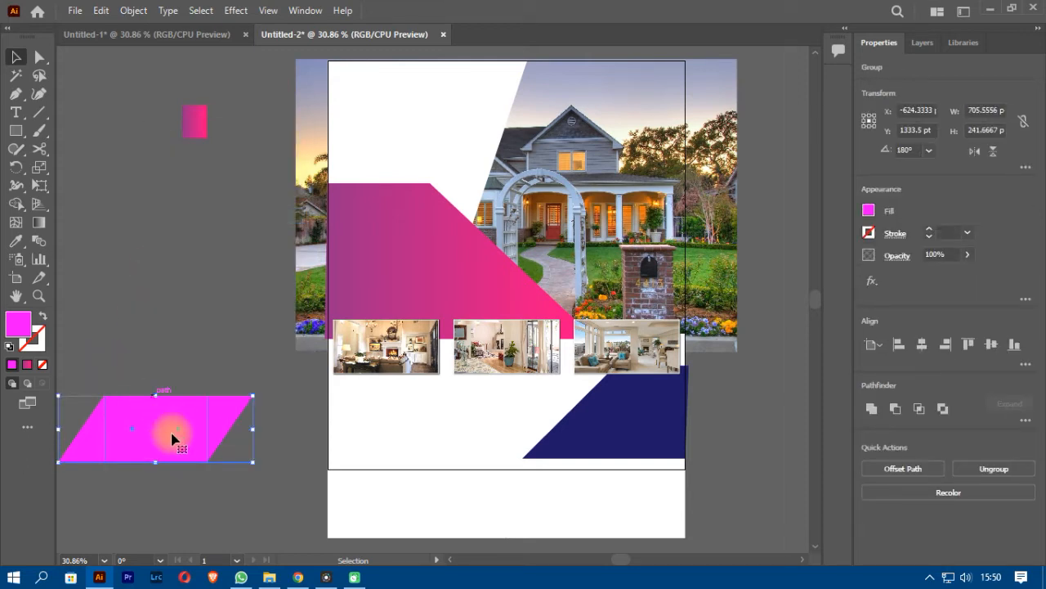
Step: Place the parallelogram at about 531 × 182 pt over the footer shape and copies of about 205 × 56 pt centred on each interior photo's lower edge
{"action": "left_click_drag", "start_coordinate": [156, 399], "coordinate": [180, 317]}
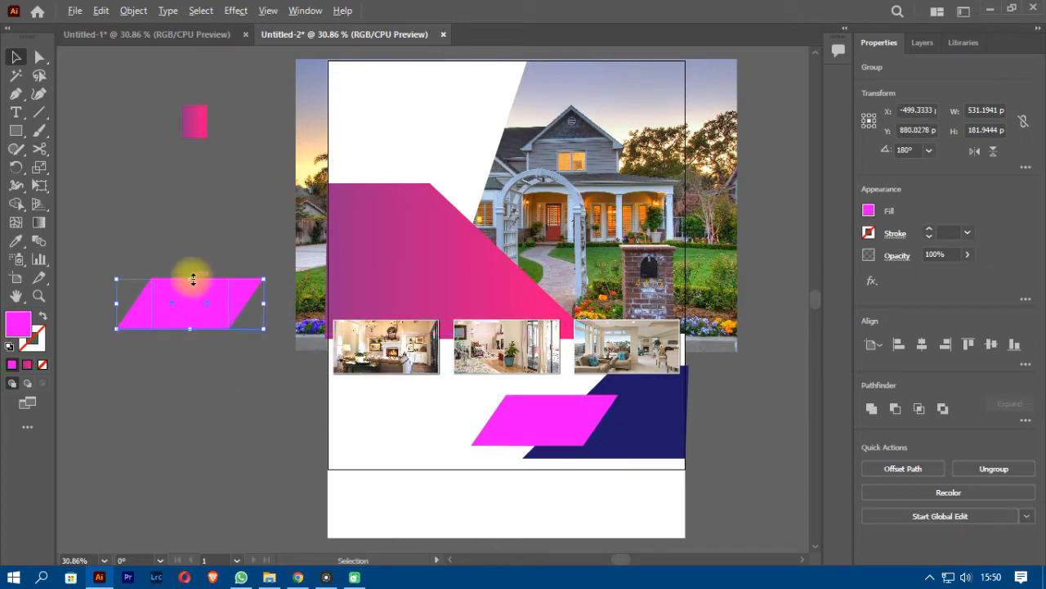
{"action": "left_click_drag", "start_coordinate": [193, 278], "coordinate": [153, 320]}
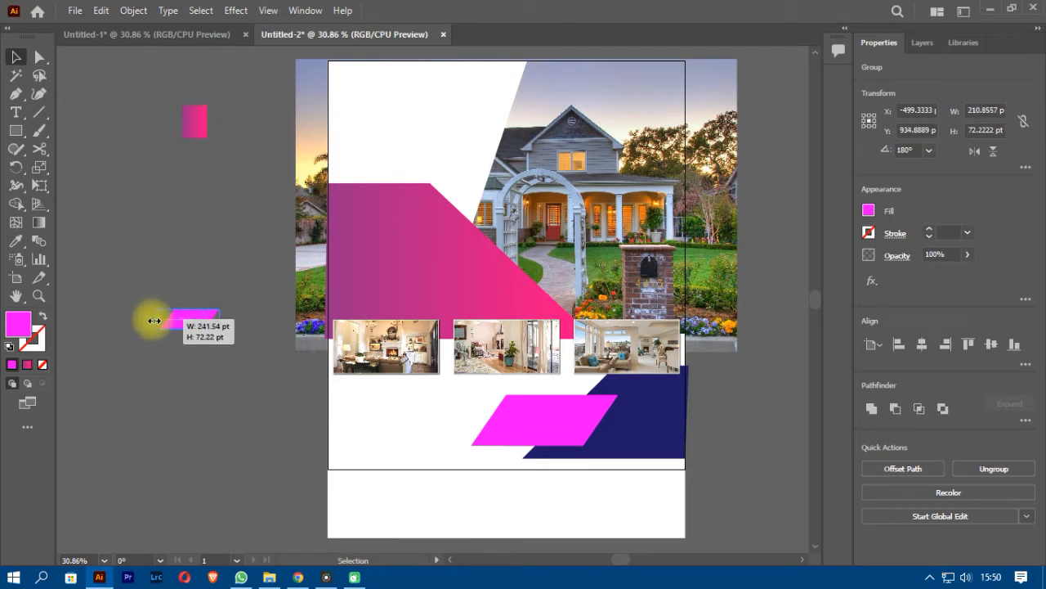
{"action": "left_click_drag", "start_coordinate": [219, 319], "coordinate": [615, 382]}
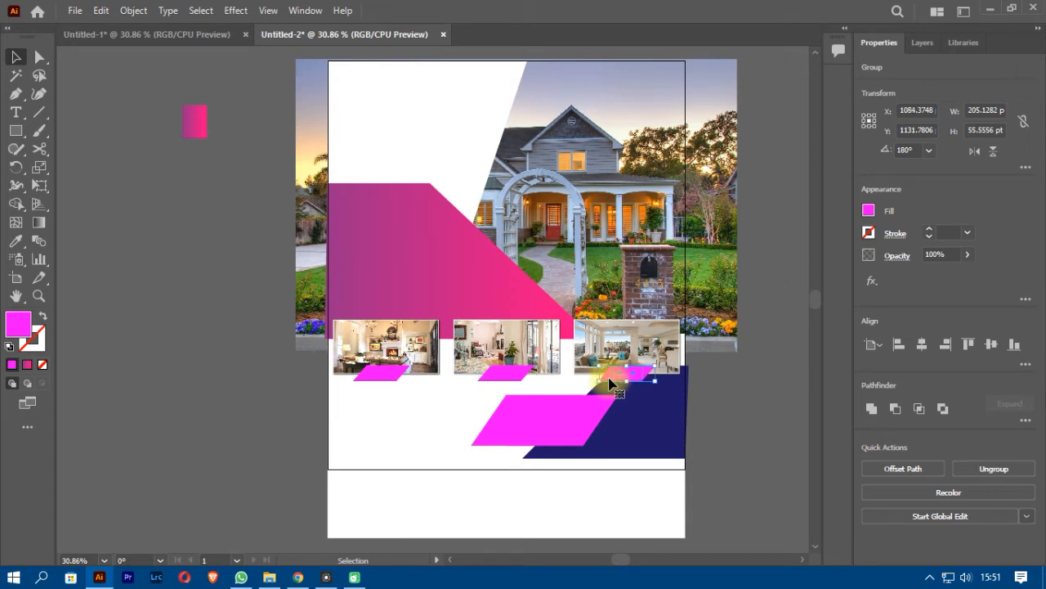
{"action": "left_click_drag", "start_coordinate": [611, 385], "coordinate": [501, 375]}
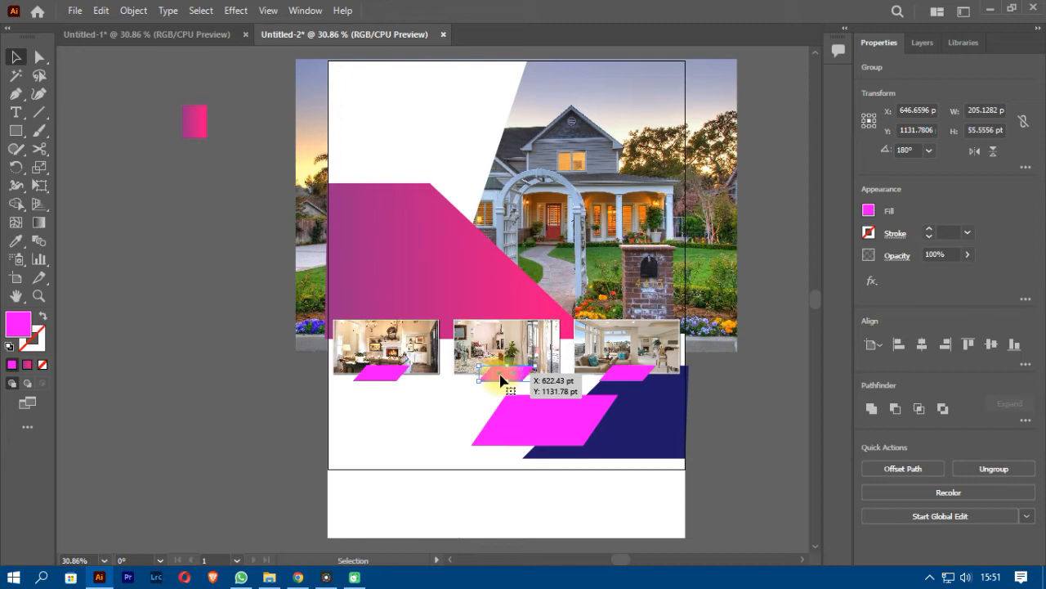
{"action": "left_click_drag", "start_coordinate": [501, 380], "coordinate": [501, 380]}
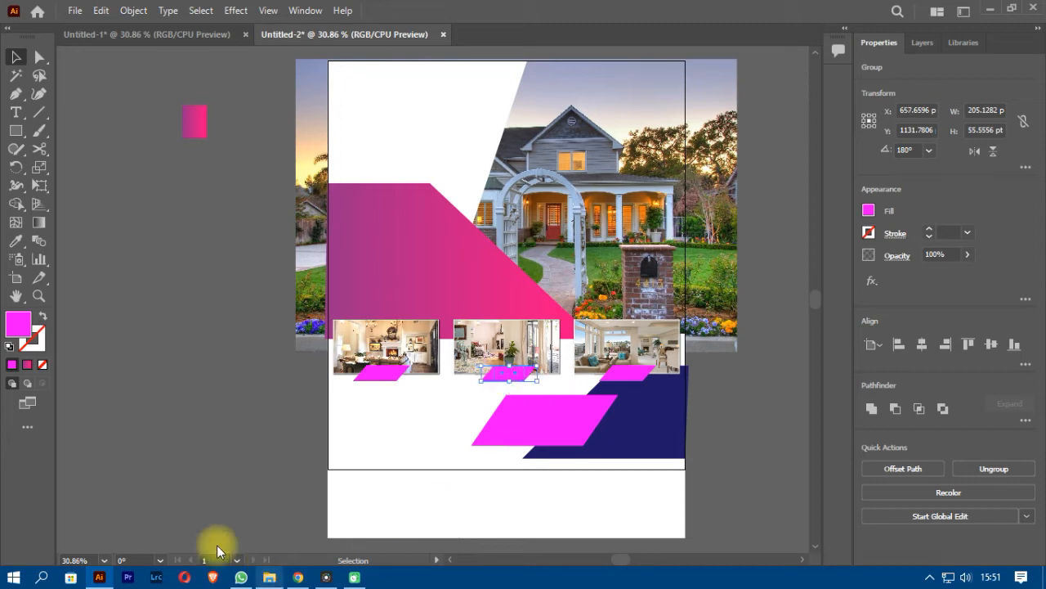
{"action": "left_click", "coordinate": [178, 369]}
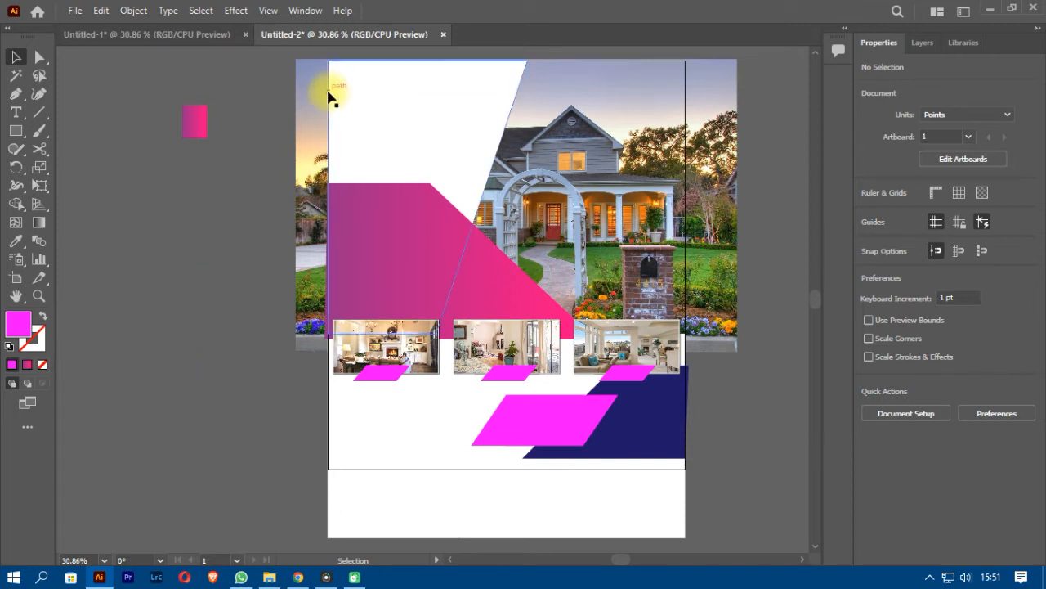
Step: Nudge the large magenta parallelogram slightly to the right over the dark blue footer shape
{"action": "scroll", "coordinate": [327, 89], "scroll_direction": "up", "scroll_amount": 1}
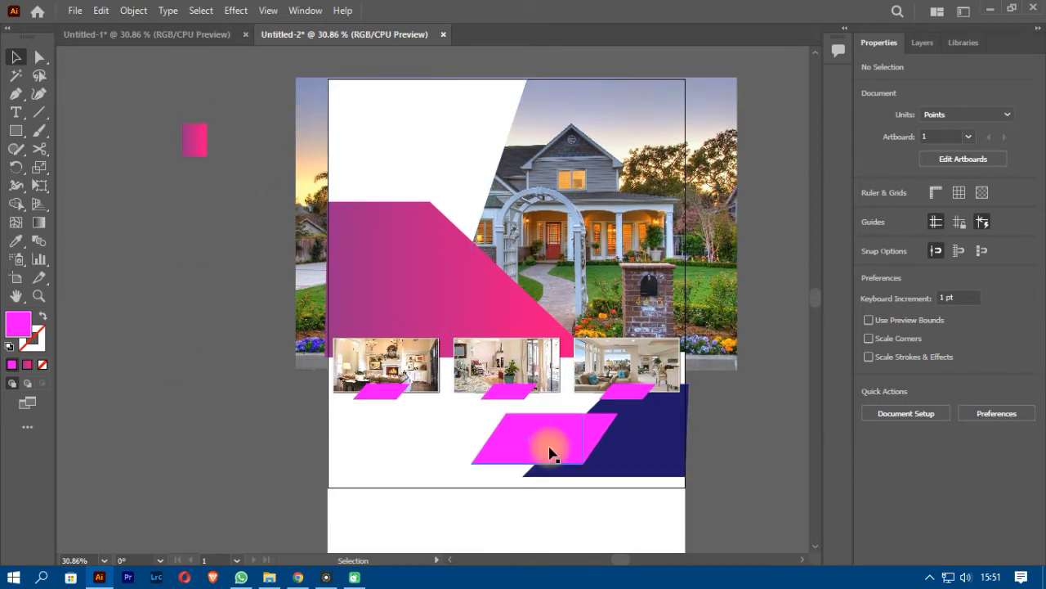
{"action": "key", "text": "Right"}
{"action": "key", "text": "Right"}
{"action": "key", "text": "Right"}
{"action": "key", "text": "Right"}
{"action": "key", "text": "Right"}
{"action": "key", "text": "Right"}
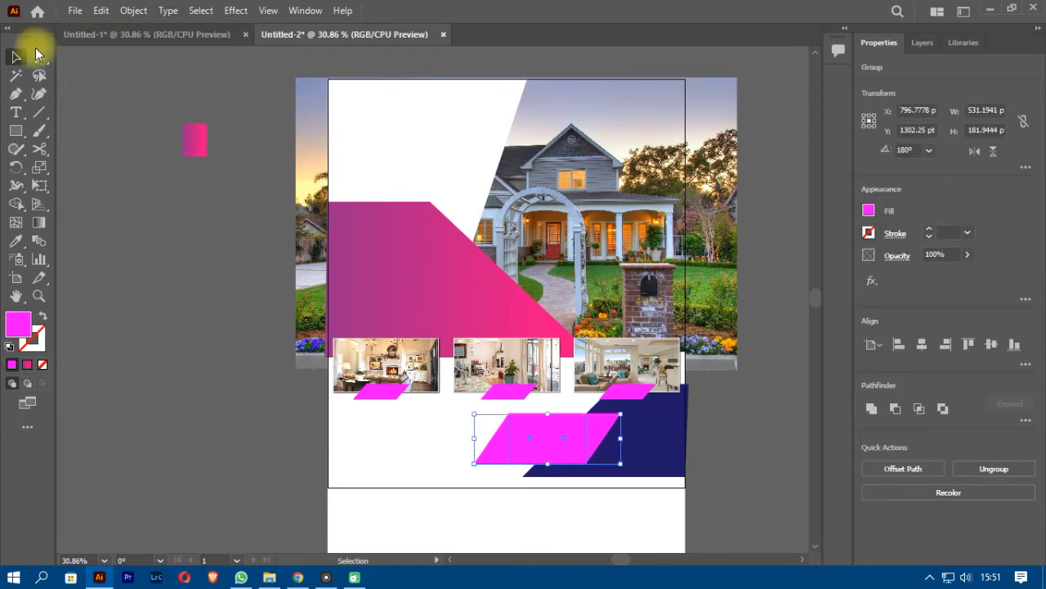
Step: Add a placeholder text frame about 167 × 49 pt beside the artboard, with 24 pt text, white fill and centred alignment
{"action": "left_click", "coordinate": [16, 112]}
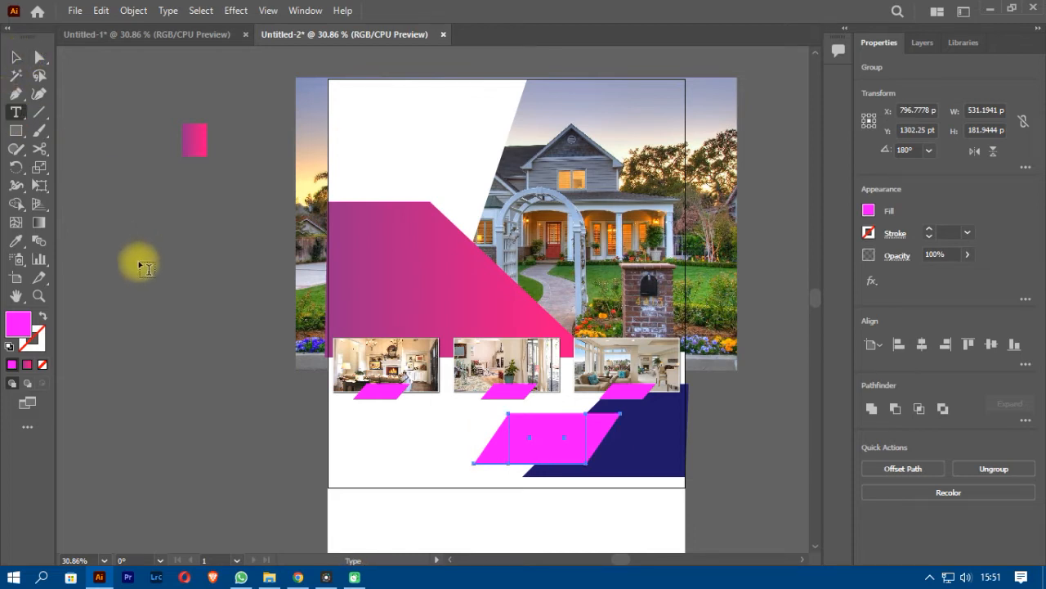
{"action": "left_click_drag", "start_coordinate": [124, 332], "coordinate": [168, 344]}
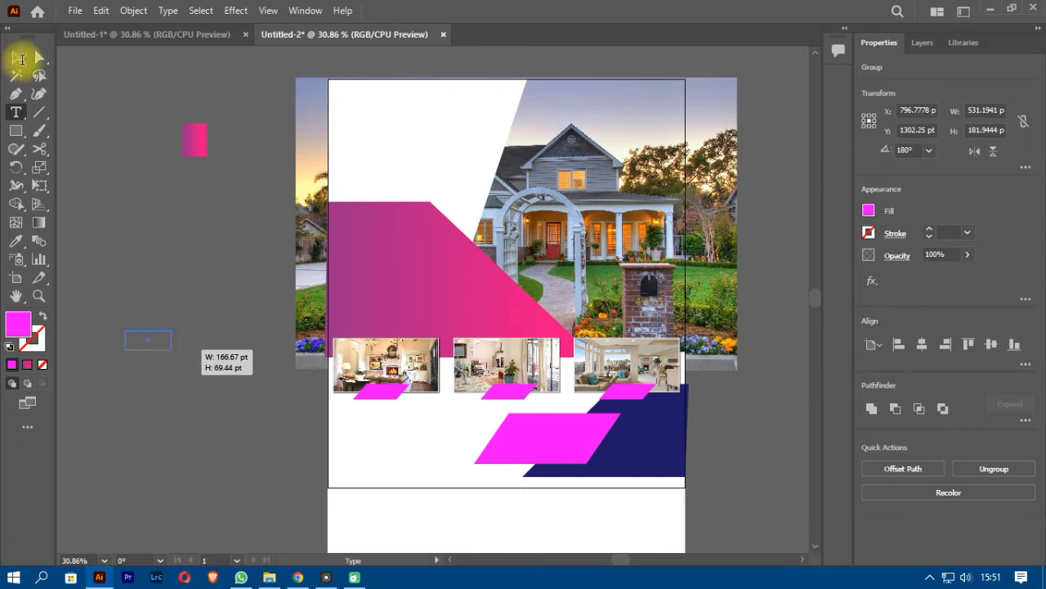
{"action": "left_click", "coordinate": [21, 64]}
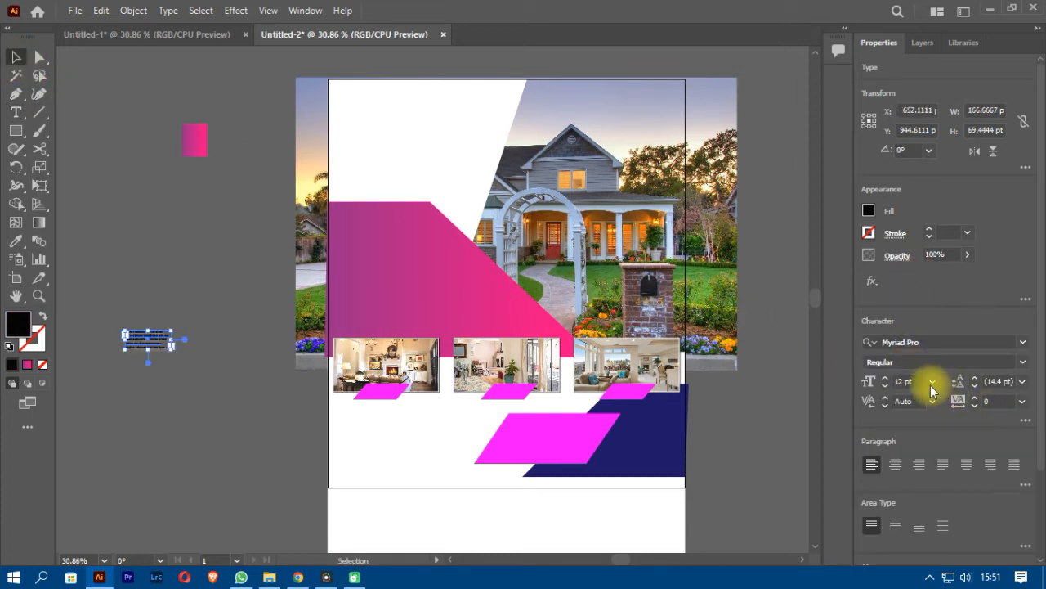
{"action": "left_click", "coordinate": [931, 384]}
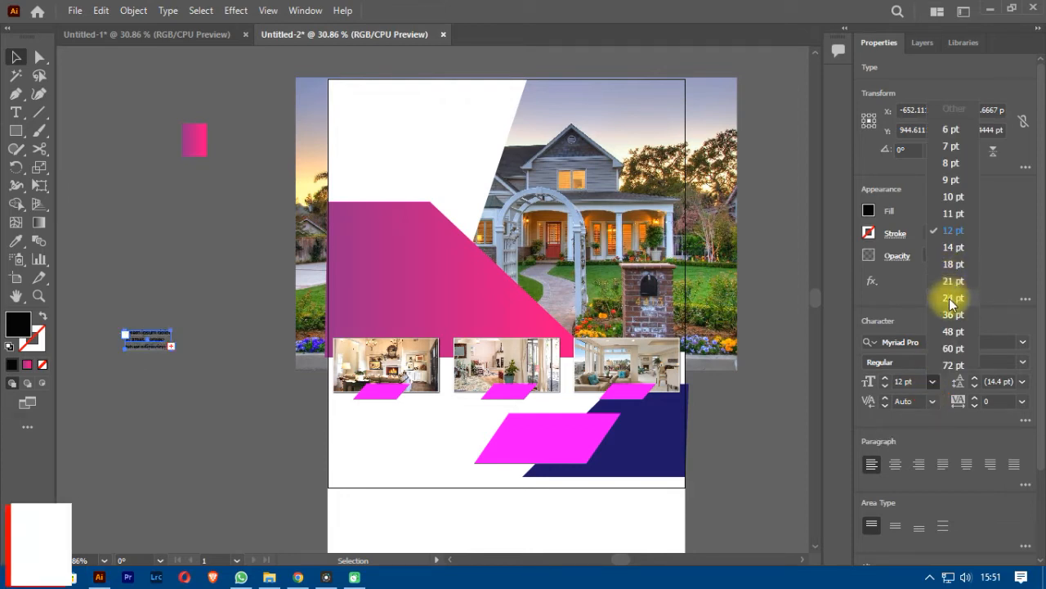
{"action": "left_click", "coordinate": [950, 299]}
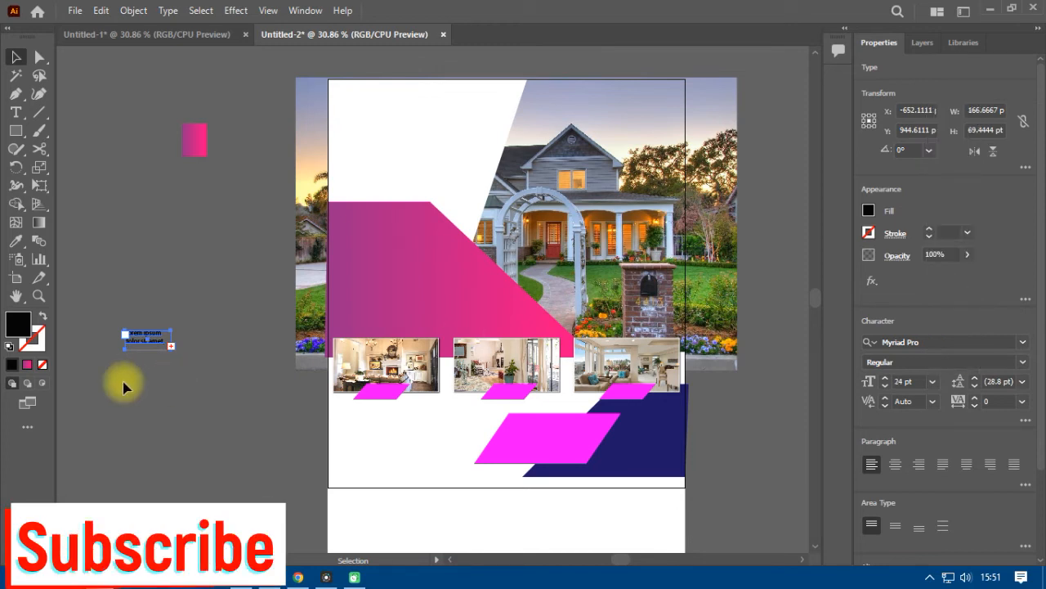
{"action": "left_click_drag", "start_coordinate": [147, 353], "coordinate": [140, 346]}
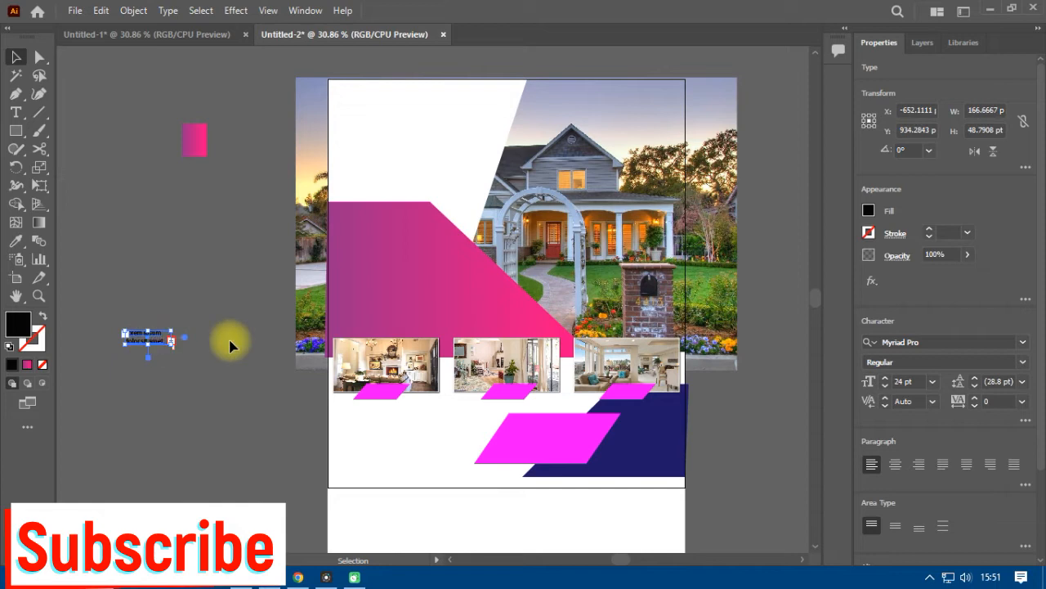
{"action": "left_click", "coordinate": [869, 212]}
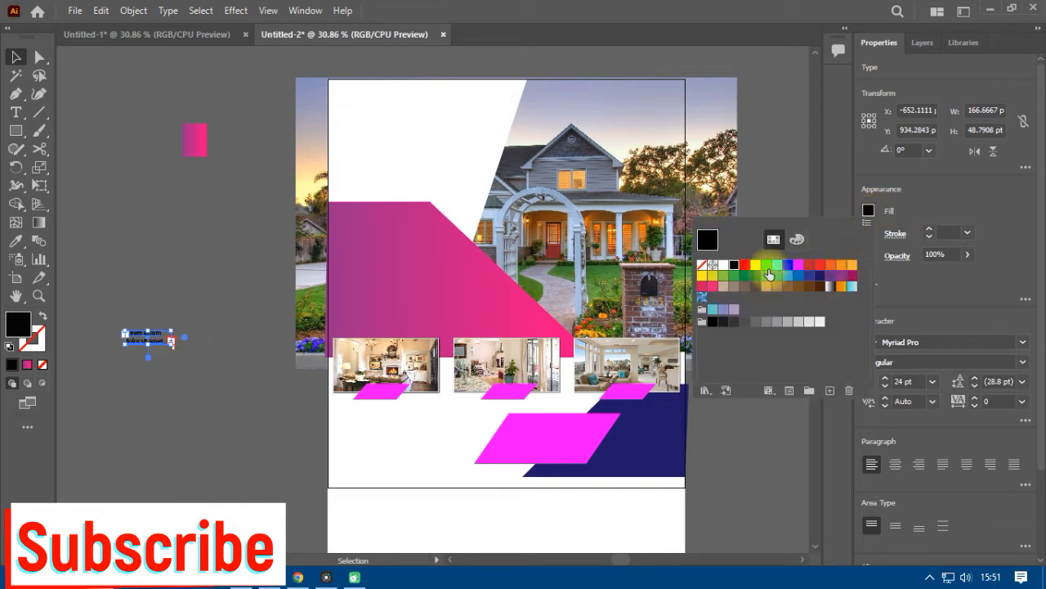
{"action": "left_click", "coordinate": [724, 266]}
{"action": "left_click", "coordinate": [895, 464]}
{"action": "left_click", "coordinate": [155, 384]}
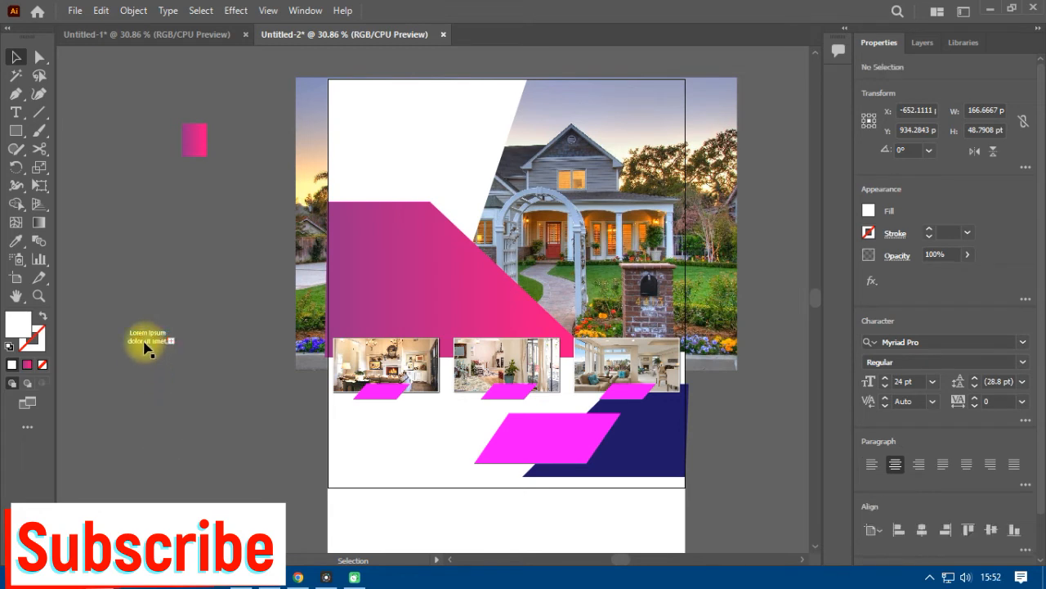
Step: Try the placeholder text at 18 pt on the first photo's label with a copy on the second label, and remove both
{"action": "left_click_drag", "start_coordinate": [147, 345], "coordinate": [387, 397]}
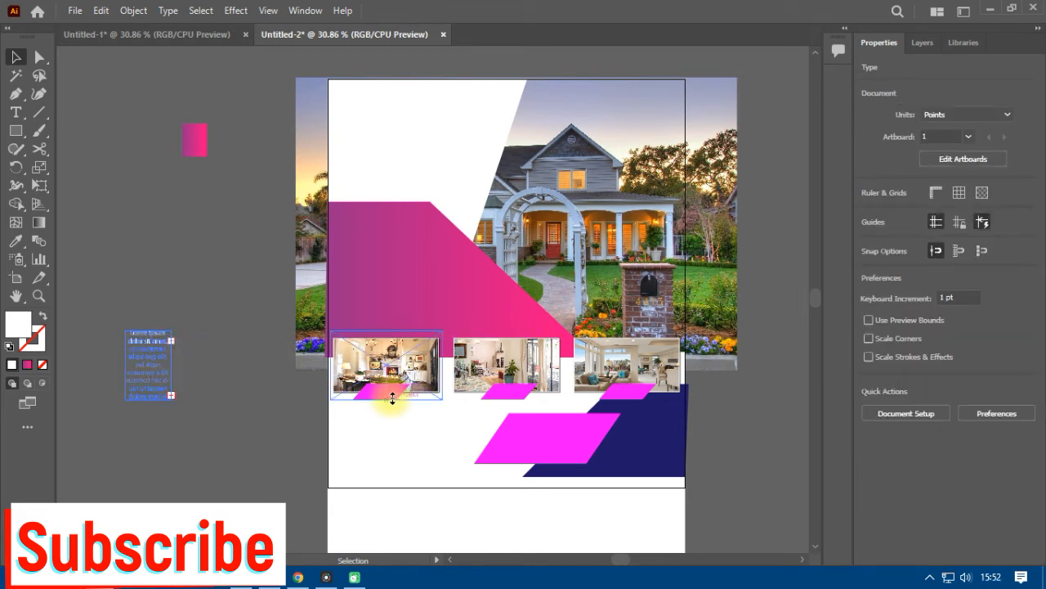
{"action": "left_click_drag", "start_coordinate": [153, 380], "coordinate": [382, 400]}
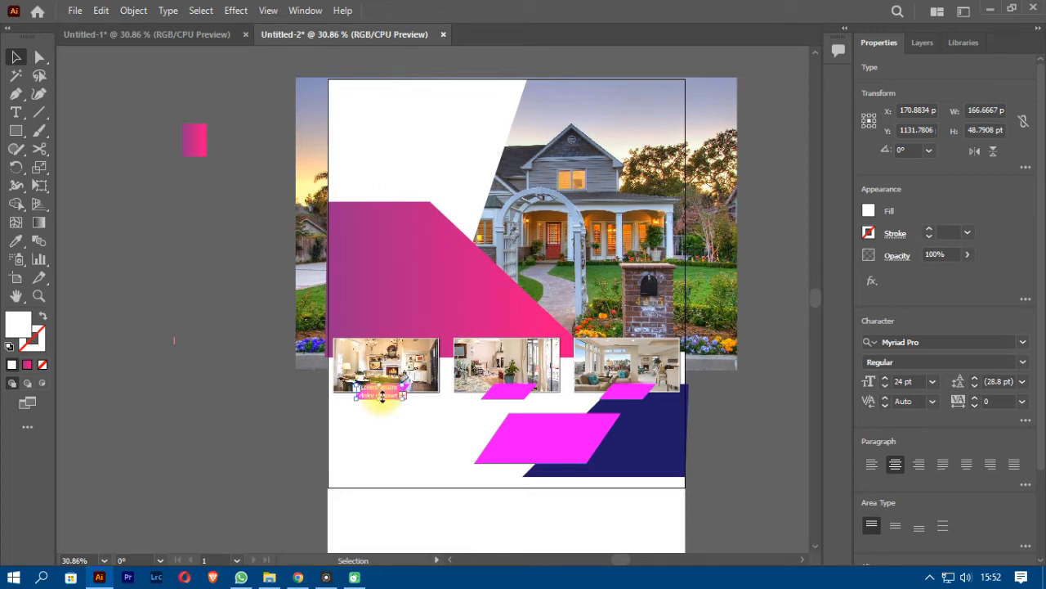
{"action": "left_click", "coordinate": [887, 387]}
{"action": "left_click", "coordinate": [887, 386]}
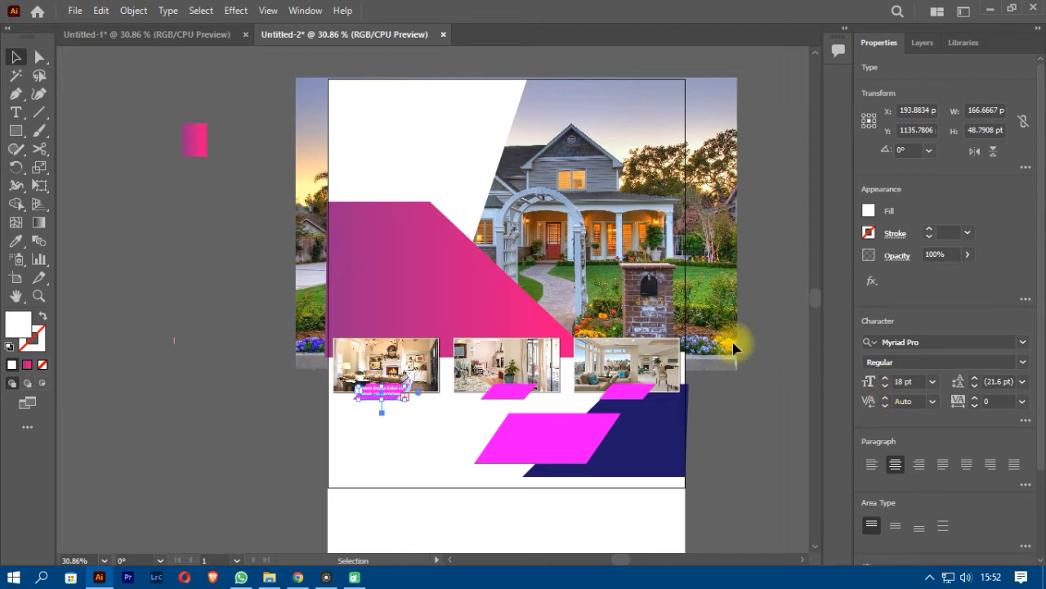
{"action": "left_click_drag", "start_coordinate": [388, 394], "coordinate": [519, 398]}
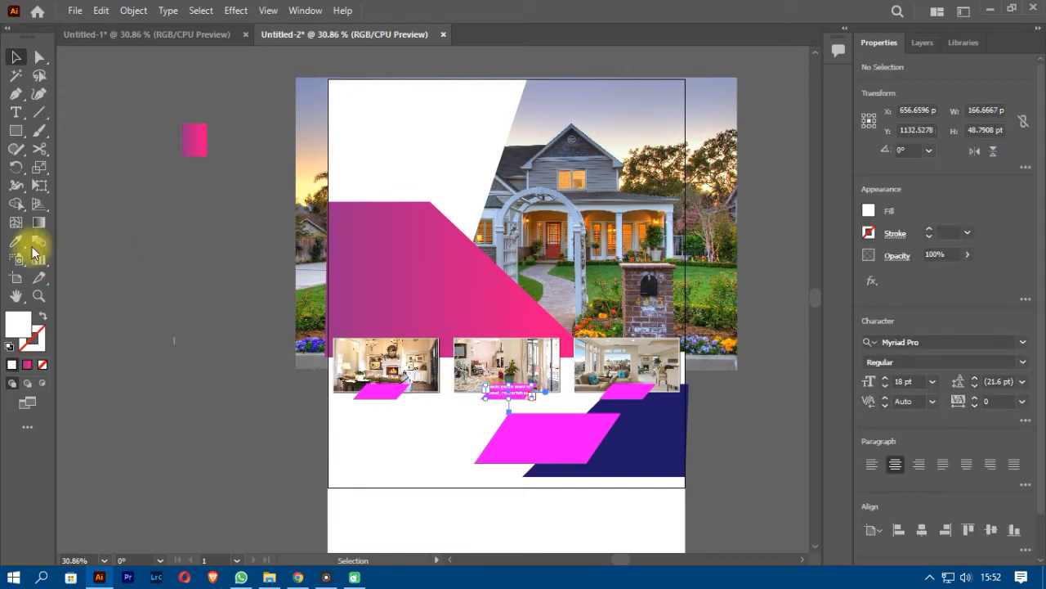
{"action": "left_click", "coordinate": [420, 343]}
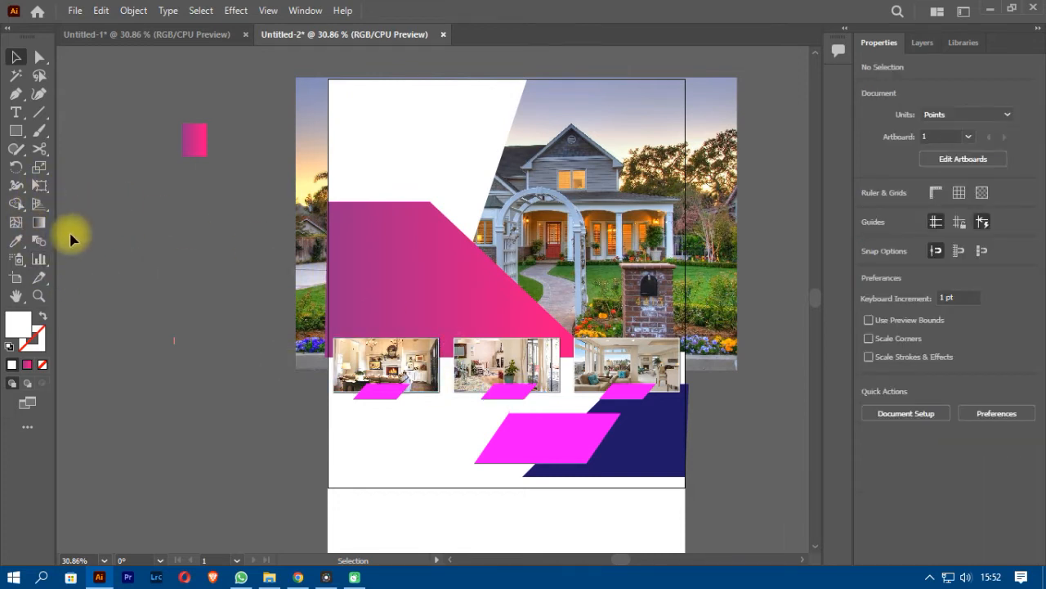
Step: Add a text frame about 228 × 106 pt beside the artboard reading "TY hdgdygt" and fill the text white
{"action": "left_click", "coordinate": [16, 112]}
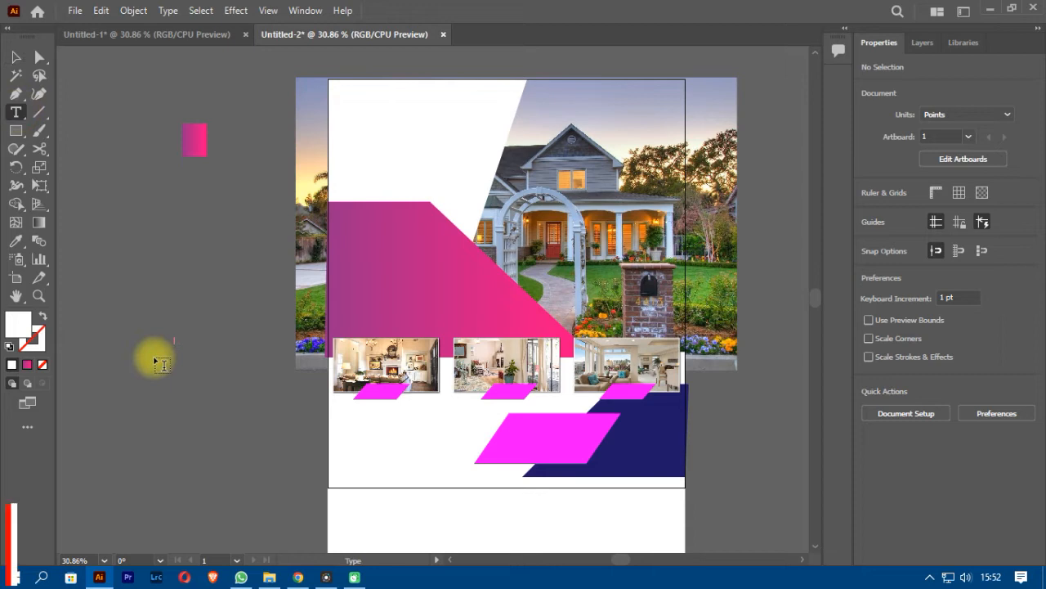
{"action": "left_click_drag", "start_coordinate": [94, 333], "coordinate": [157, 360]}
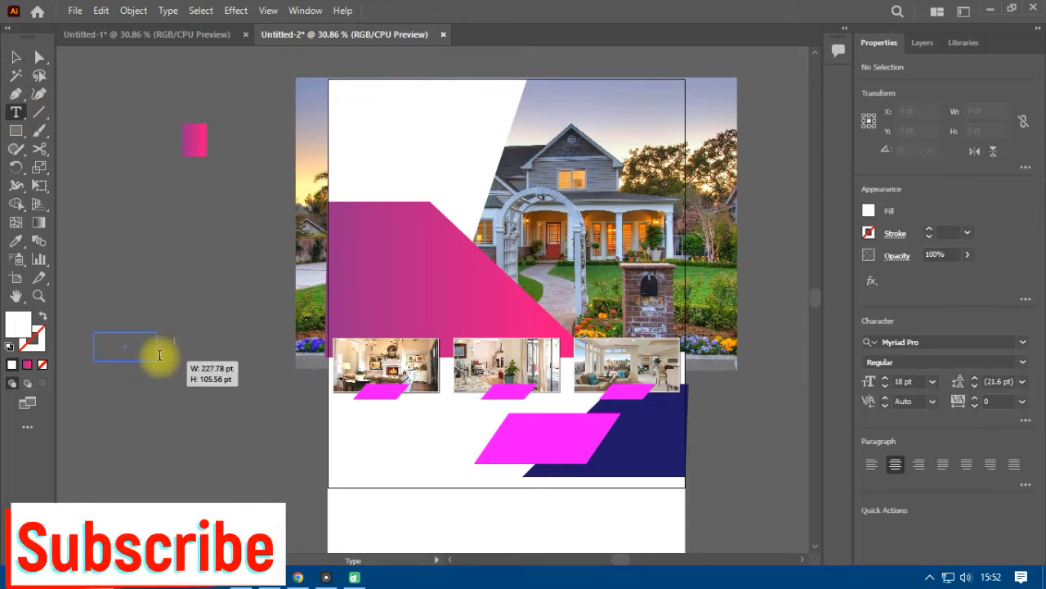
{"action": "key", "text": "BackSpace"}
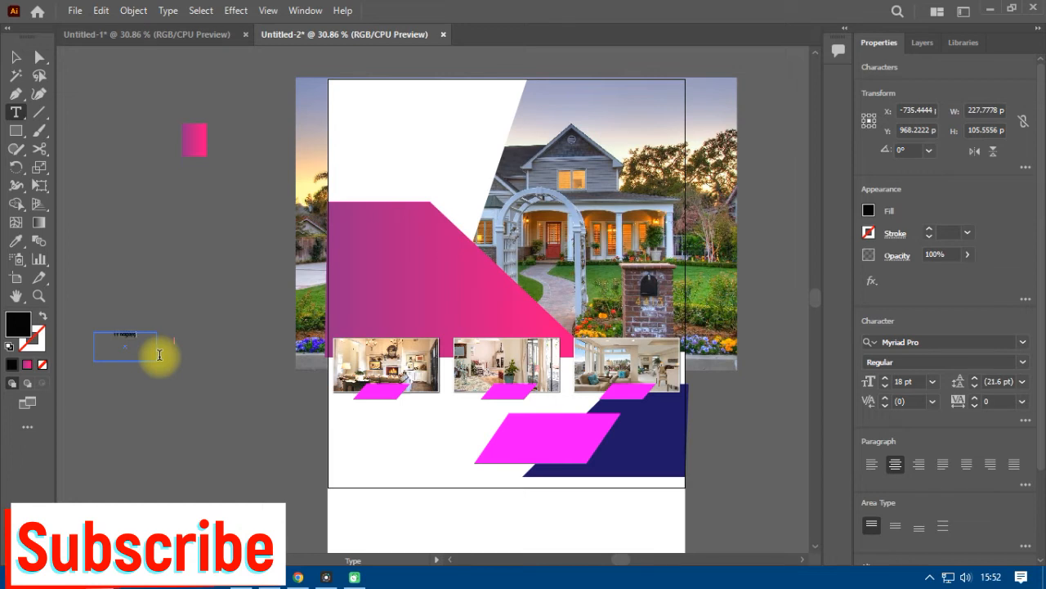
{"action": "left_click", "coordinate": [17, 58]}
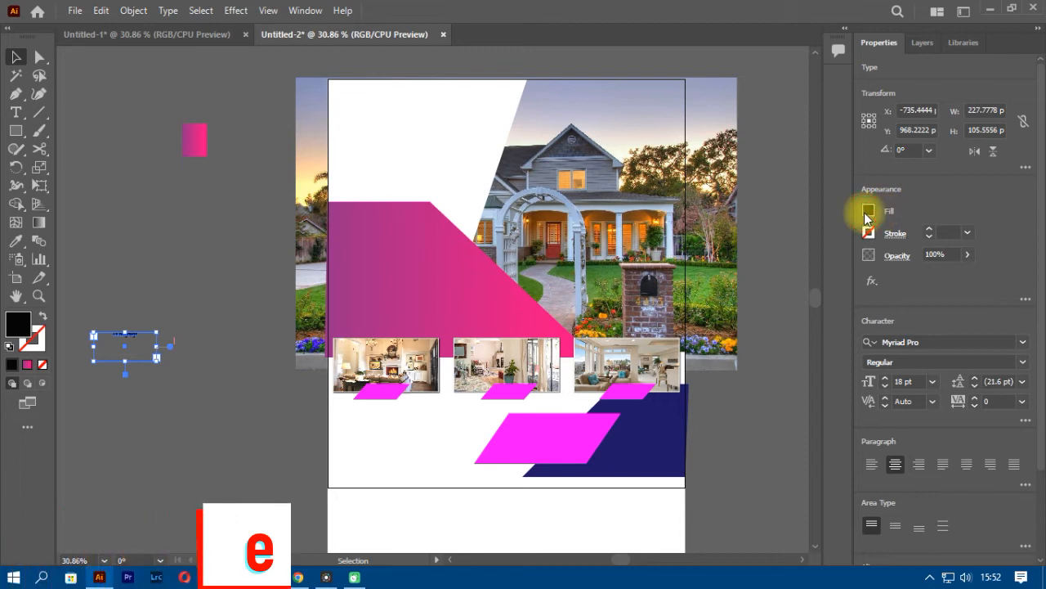
{"action": "left_click", "coordinate": [868, 215]}
{"action": "left_click", "coordinate": [704, 268]}
{"action": "left_click", "coordinate": [127, 279]}
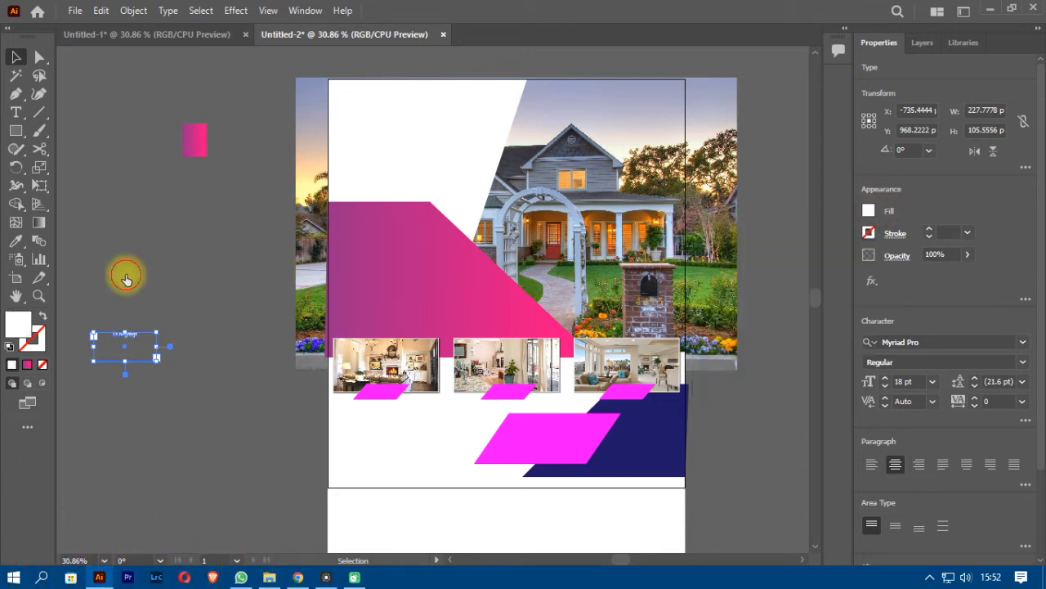
Step: Shorten the text frame to about 33 pt, set its text to 24 pt and place copies on all three photo labels
{"action": "left_click_drag", "start_coordinate": [125, 362], "coordinate": [383, 401]}
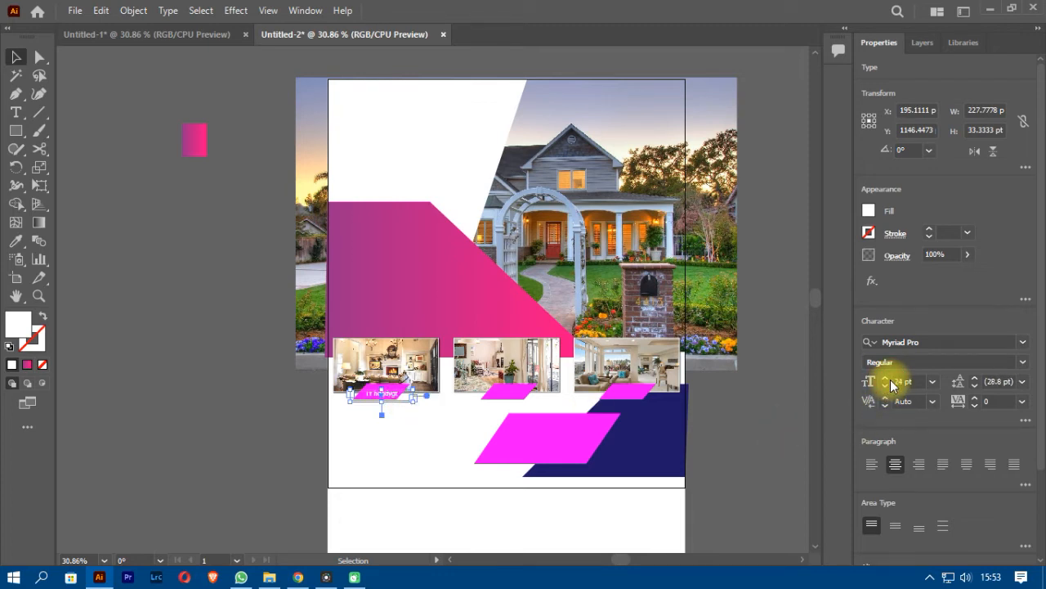
{"action": "left_click_drag", "start_coordinate": [397, 397], "coordinate": [635, 396]}
{"action": "left_click", "coordinate": [204, 334]}
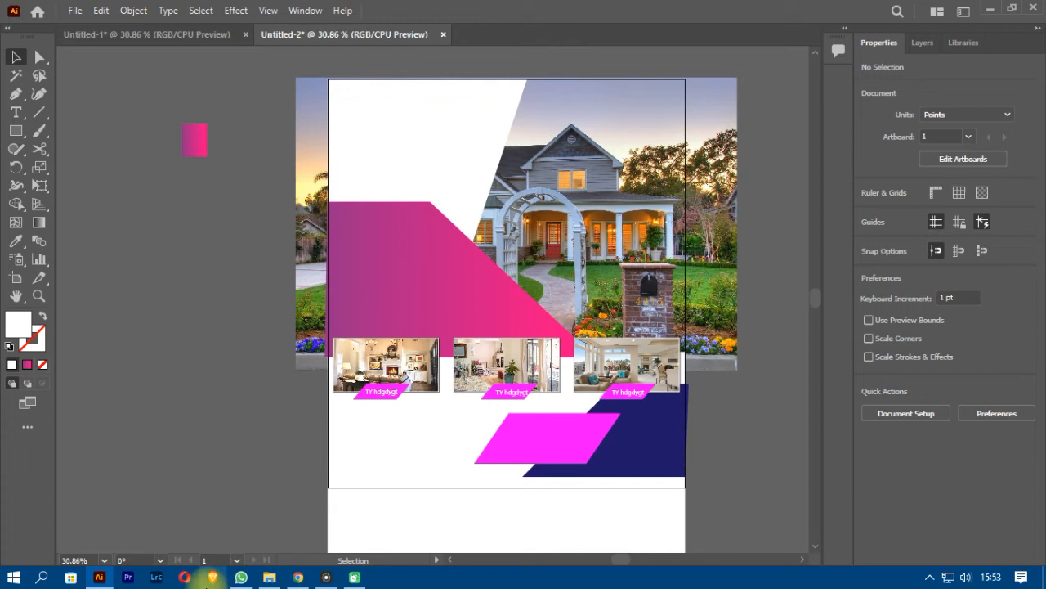
Step: Switch to File Explorer, open the Pictures folder and pick the SWD logo PNG for the flyer
{"action": "left_click", "coordinate": [269, 577]}
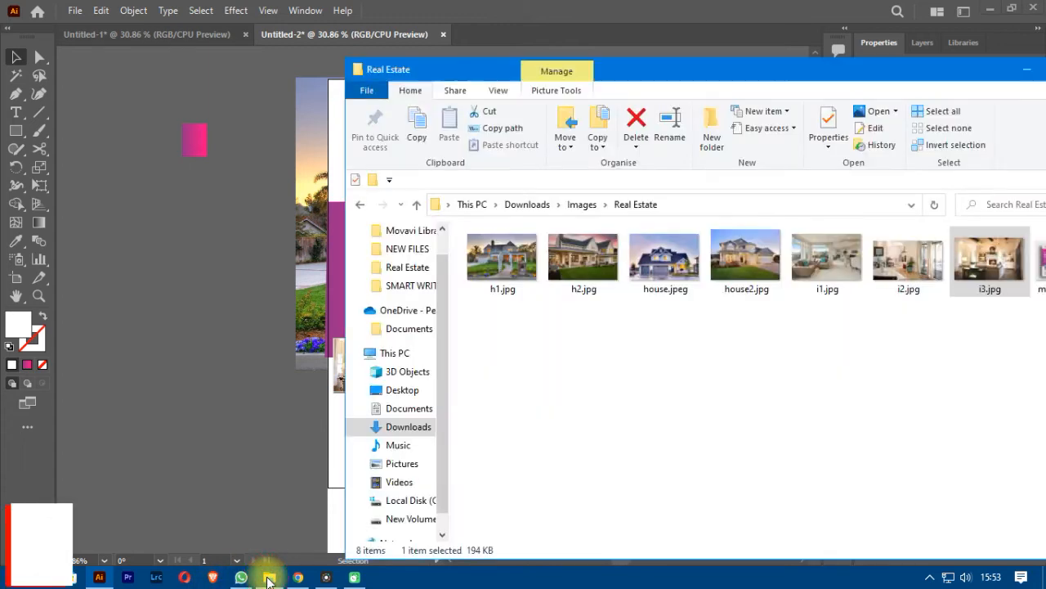
{"action": "left_click", "coordinate": [403, 464]}
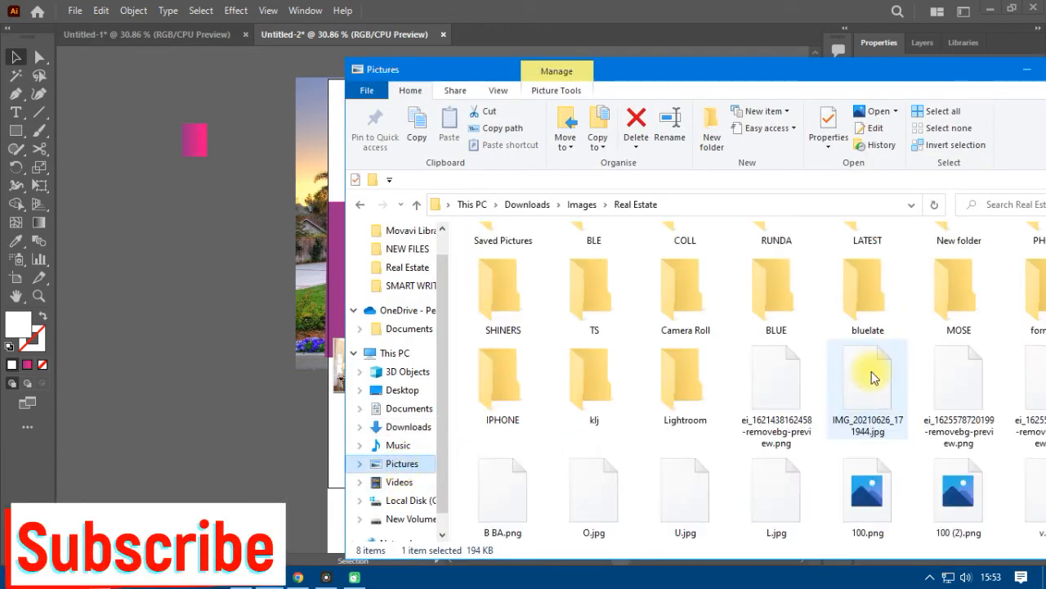
{"action": "scroll", "coordinate": [872, 376], "scroll_direction": "down", "scroll_amount": 3}
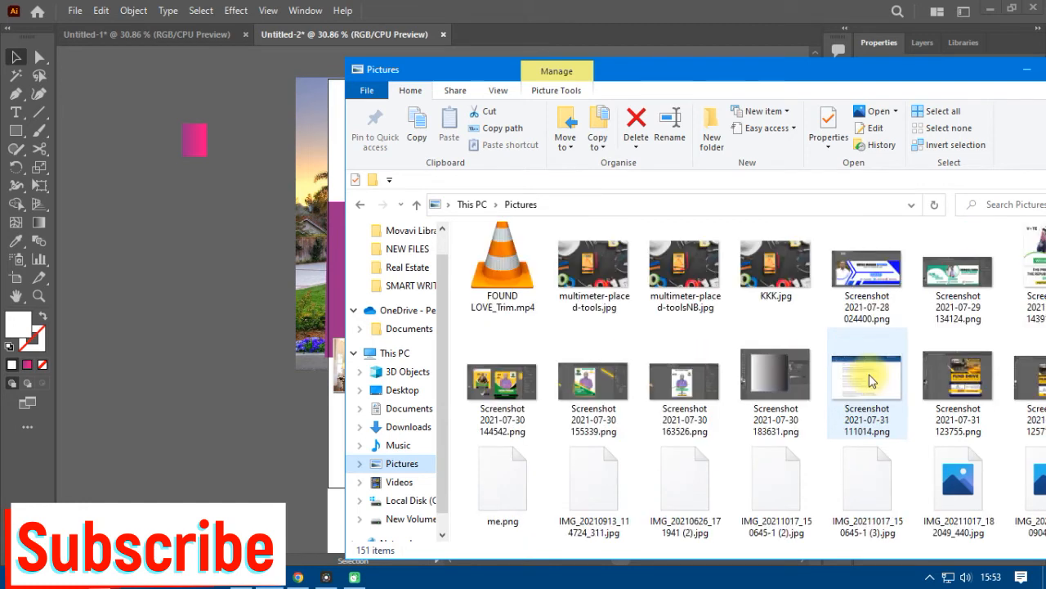
{"action": "scroll", "coordinate": [869, 378], "scroll_direction": "down", "scroll_amount": 5}
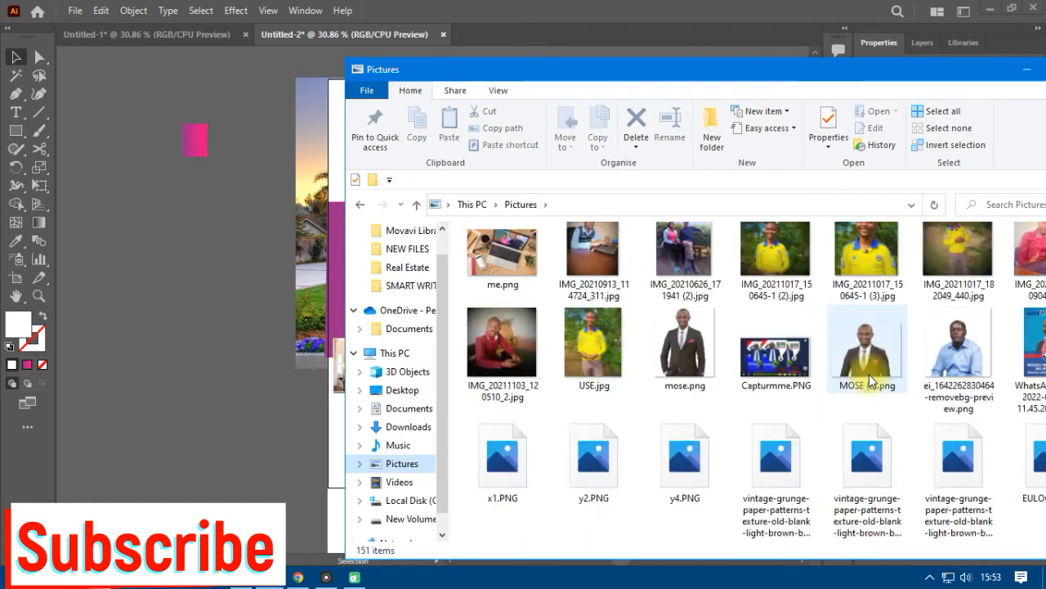
{"action": "scroll", "coordinate": [691, 469], "scroll_direction": "down", "scroll_amount": 5}
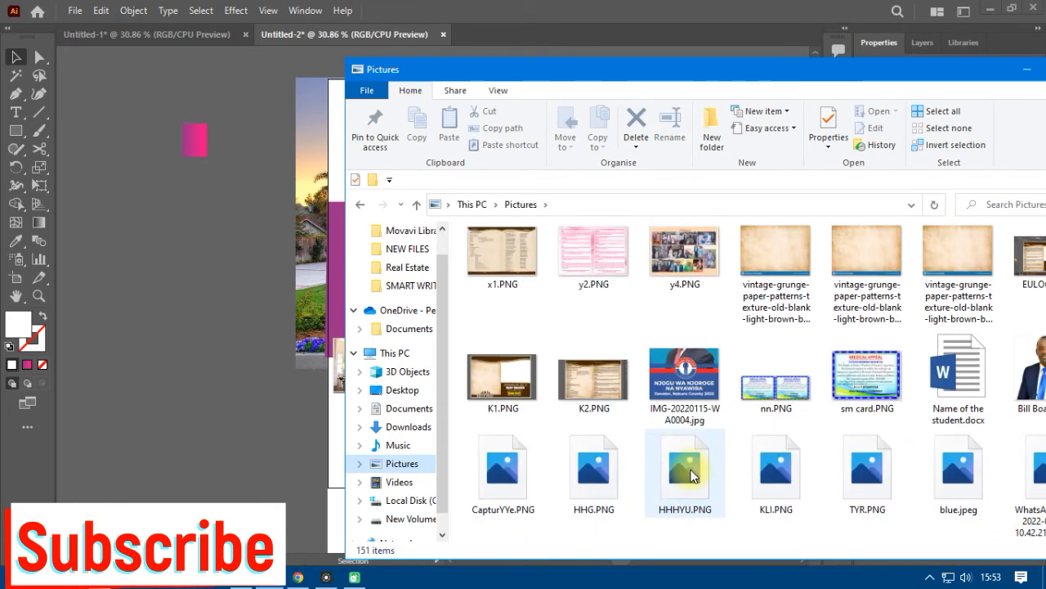
{"action": "scroll", "coordinate": [780, 417], "scroll_direction": "down", "scroll_amount": 10}
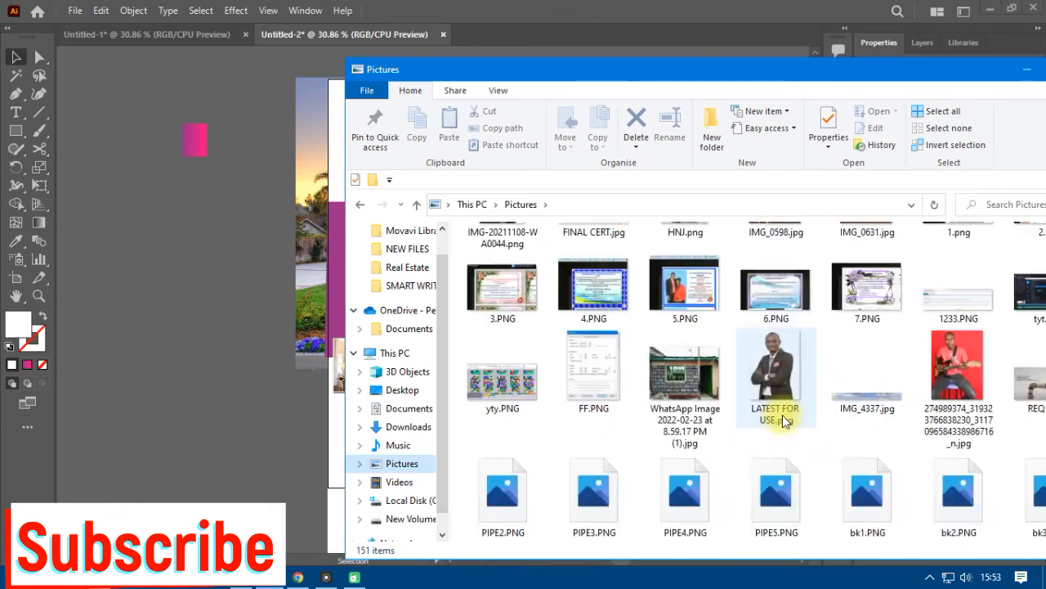
{"action": "scroll", "coordinate": [782, 417], "scroll_direction": "down", "scroll_amount": 3}
{"action": "left_click", "coordinate": [506, 499]}
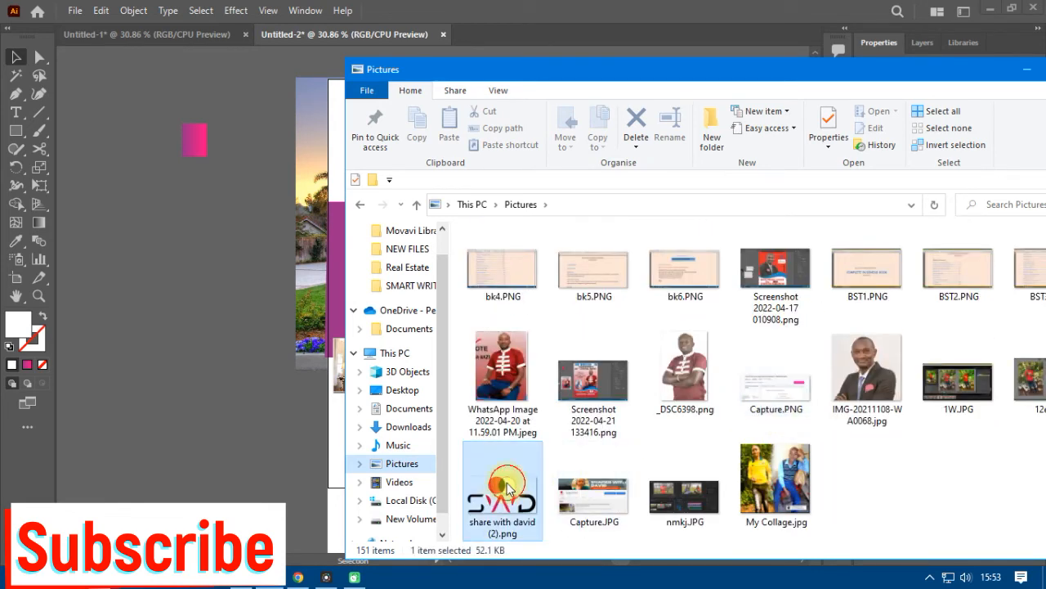
Step: Place the SWD logo in Illustrator, scale it to about 229 × 122 pt and move it onto the flyer's white upper-left area
{"action": "left_click_drag", "start_coordinate": [148, 340], "coordinate": [183, 330]}
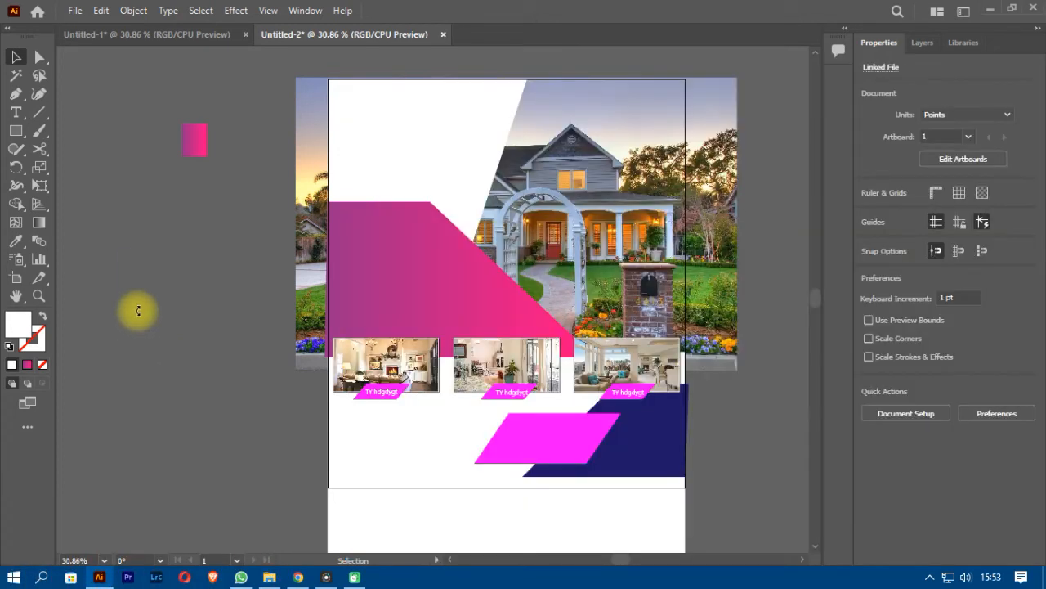
{"action": "left_click", "coordinate": [140, 306]}
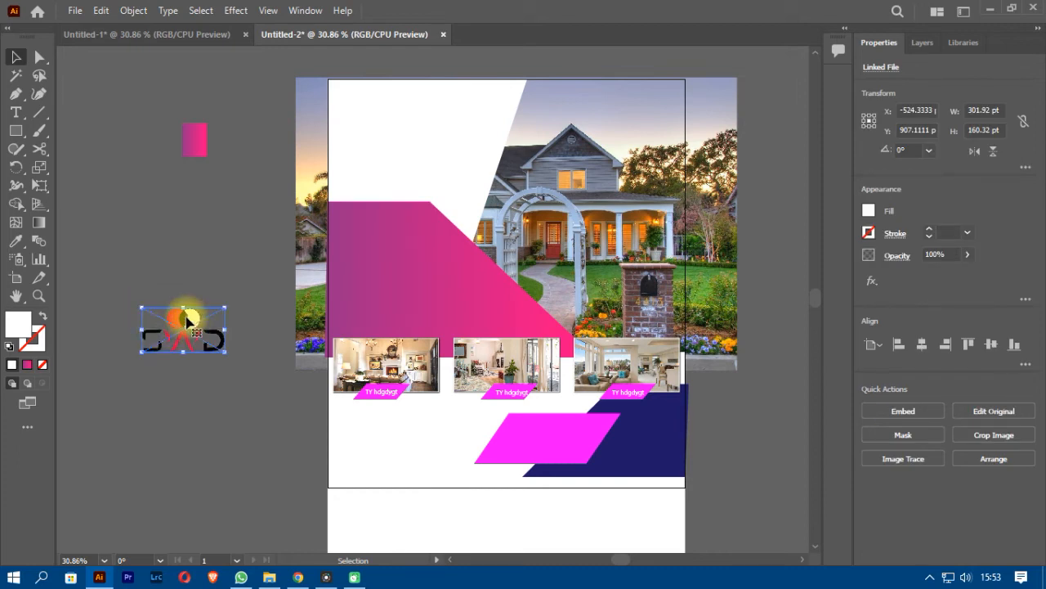
{"action": "left_click_drag", "start_coordinate": [185, 311], "coordinate": [367, 134]}
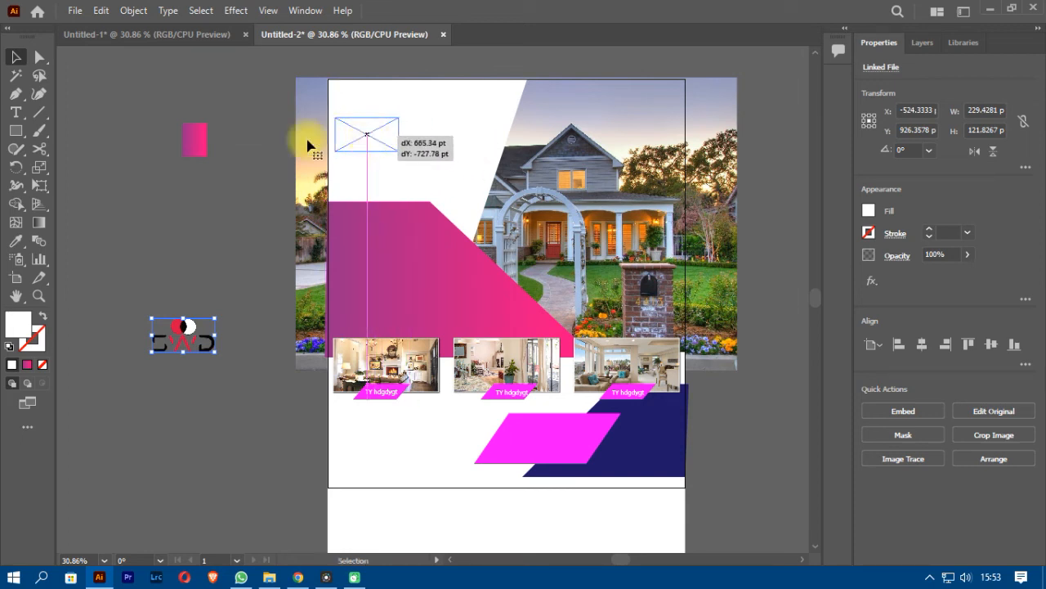
Step: Add a text frame about 683 × 314 pt beside the artboard reading "LOGO HERE" in capitals on two lines
{"action": "left_click", "coordinate": [22, 113]}
{"action": "left_click_drag", "start_coordinate": [66, 304], "coordinate": [255, 388]}
{"action": "type", "text": "logo"}
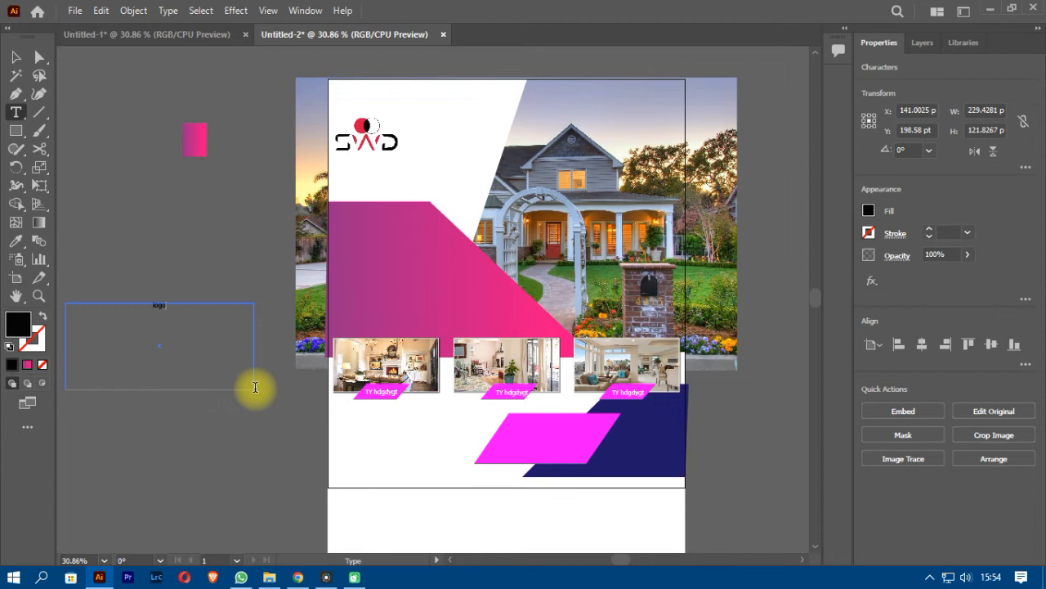
{"action": "key", "text": "BackSpace"}
{"action": "key", "text": "BackSpace"}
{"action": "key", "text": "BackSpace"}
{"action": "key", "text": "BackSpace"}
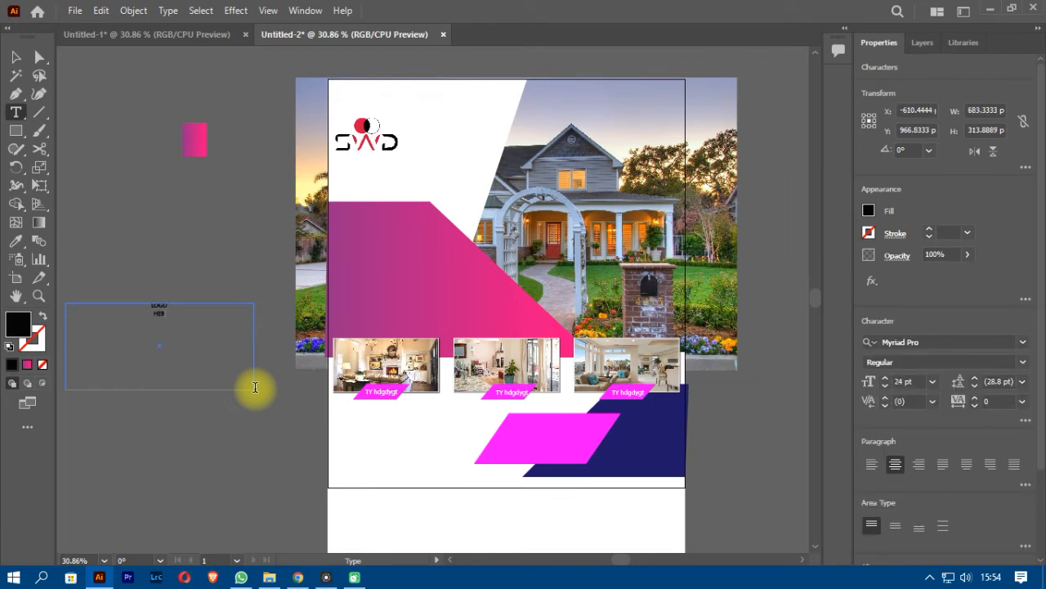
{"action": "left_click", "coordinate": [15, 56]}
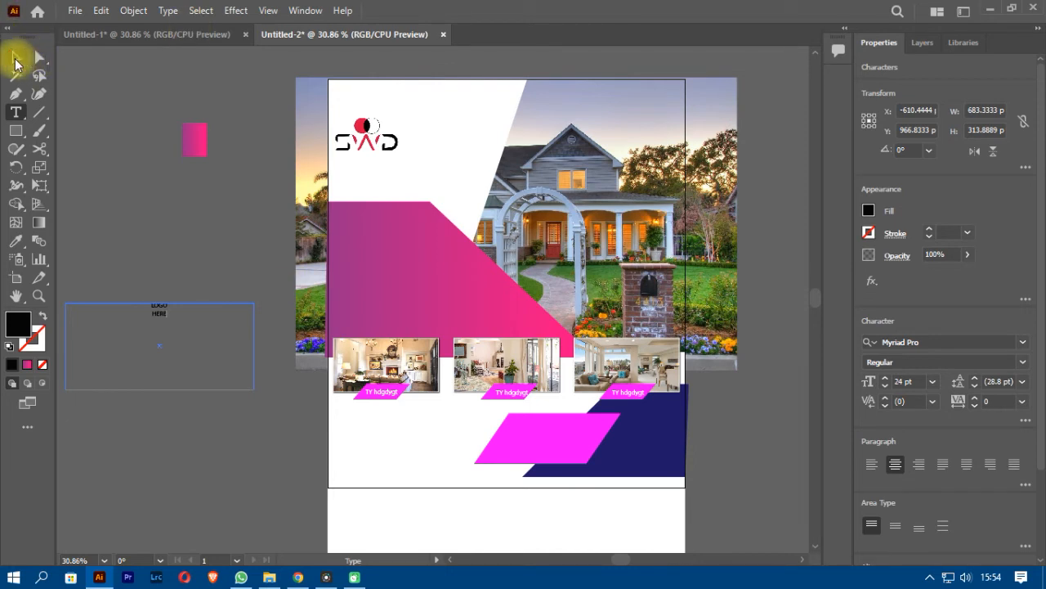
Step: Set the "LOGO HERE" text size to 84 pt
{"action": "left_click", "coordinate": [900, 382]}
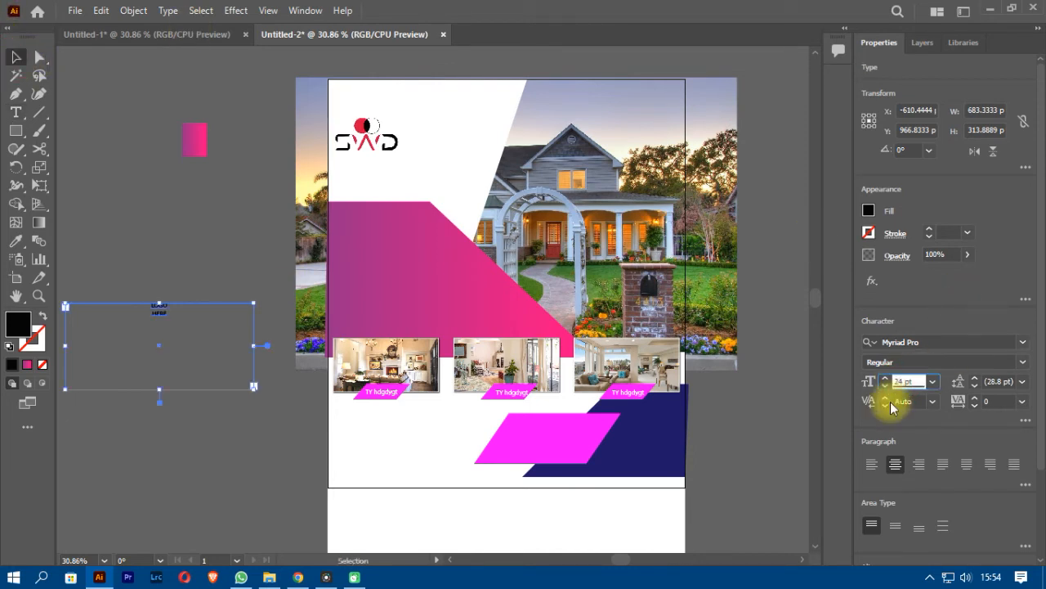
{"action": "key", "text": "BackSpace"}
{"action": "key", "text": "Return"}
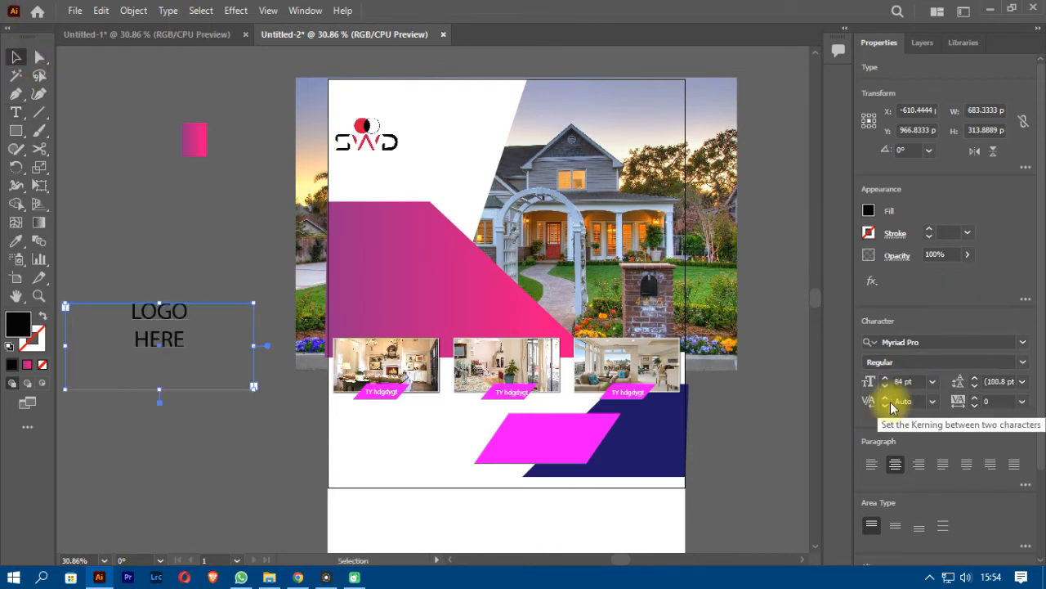
Step: Set the "LOGO HERE" text in the Impact font with a tracking of 100
{"action": "left_click", "coordinate": [1022, 341]}
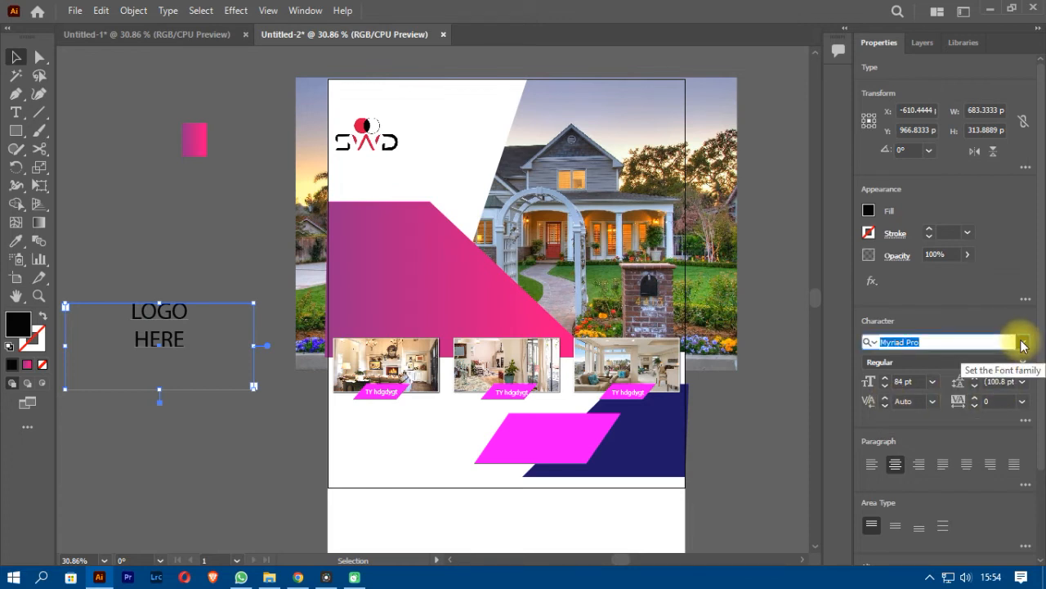
{"action": "type", "text": "I"}
{"action": "key", "text": "Return"}
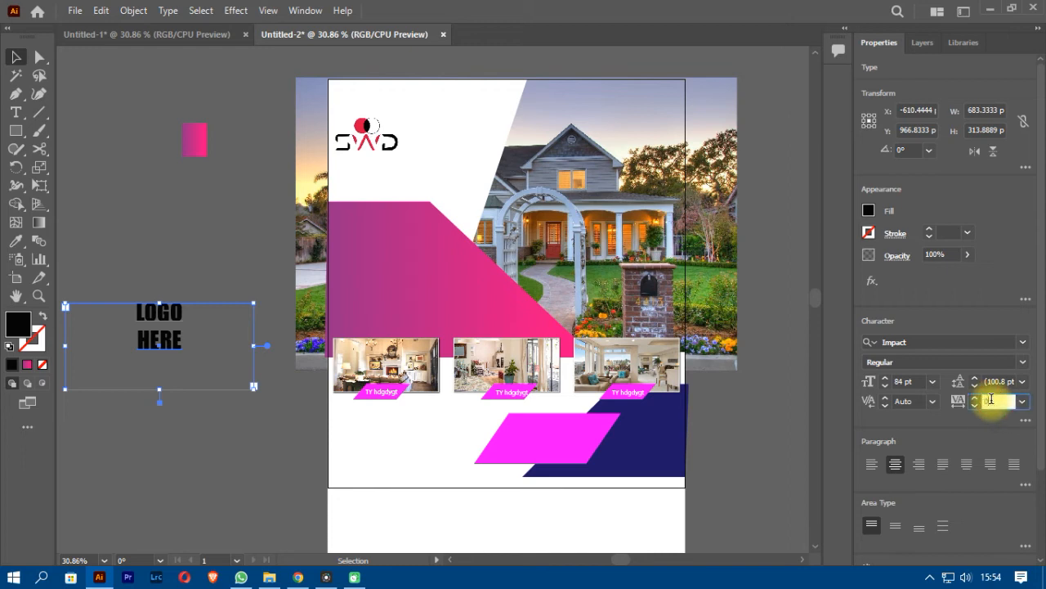
{"action": "key", "text": "Return"}
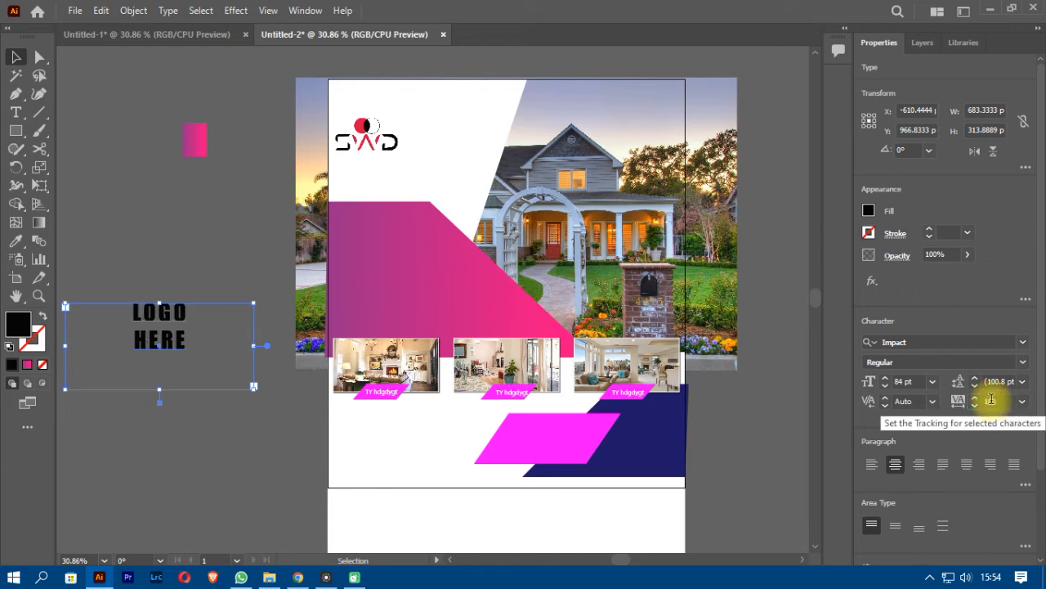
Step: Shrink the "LOGO HERE" frame to about 225 × 197 pt and move it beside the SWD logo on the flyer
{"action": "left_click", "coordinate": [160, 390]}
{"action": "left_click_drag", "start_coordinate": [159, 390], "coordinate": [446, 152]}
{"action": "left_click", "coordinate": [234, 295]}
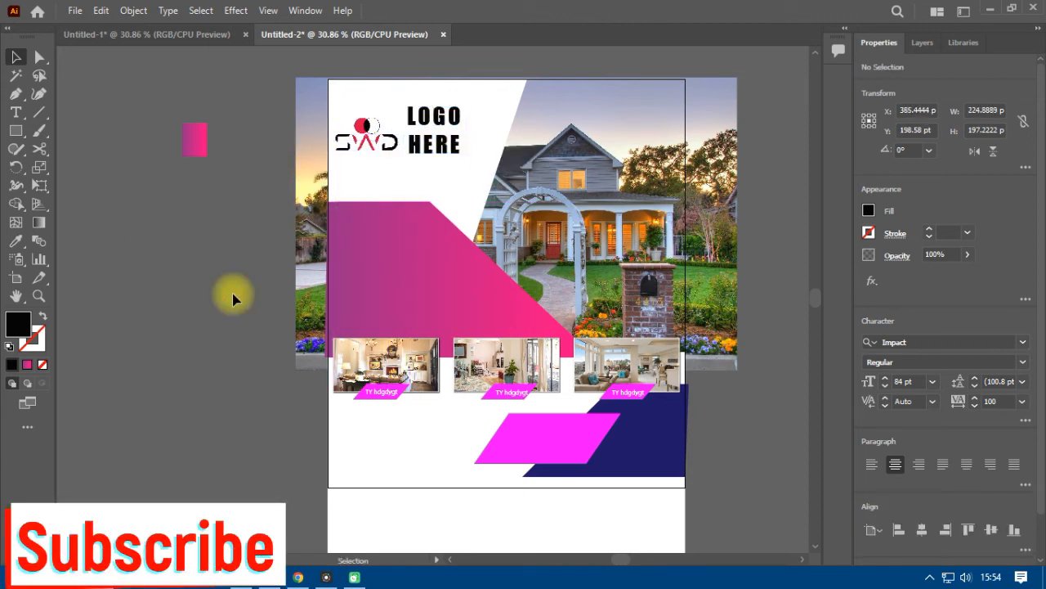
Step: Add a text frame about 697 × 247 pt beside the artboard reading "WHY US"
{"action": "left_click", "coordinate": [17, 117]}
{"action": "left_click_drag", "start_coordinate": [74, 402], "coordinate": [268, 466]}
{"action": "key", "text": "BackSpace"}
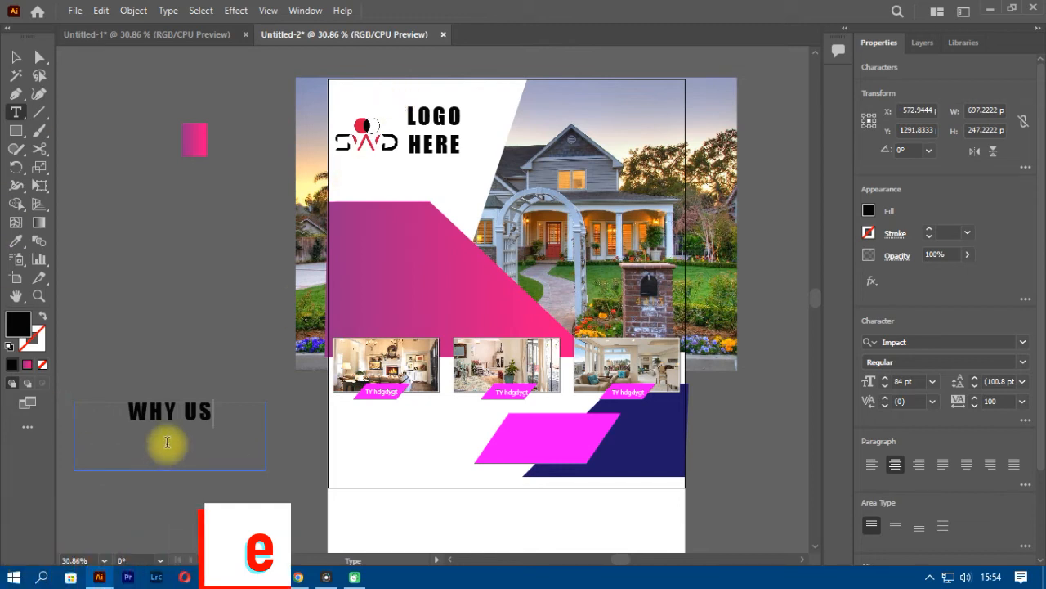
Step: Color the word "WHY" in the heading with the magenta swatch used for the photo labels
{"action": "left_click_drag", "start_coordinate": [175, 414], "coordinate": [118, 415]}
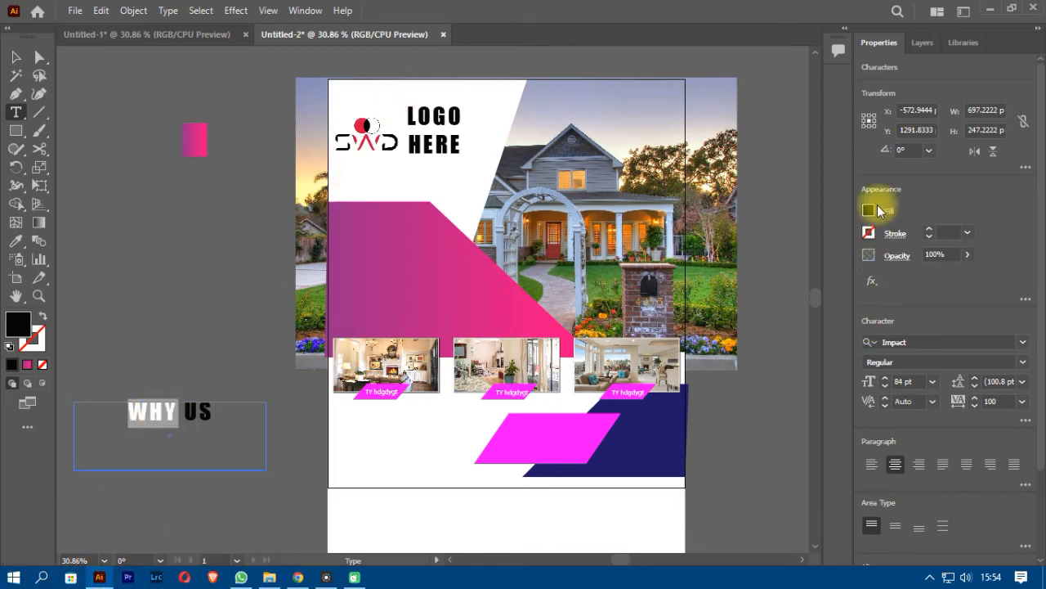
{"action": "left_click", "coordinate": [867, 212]}
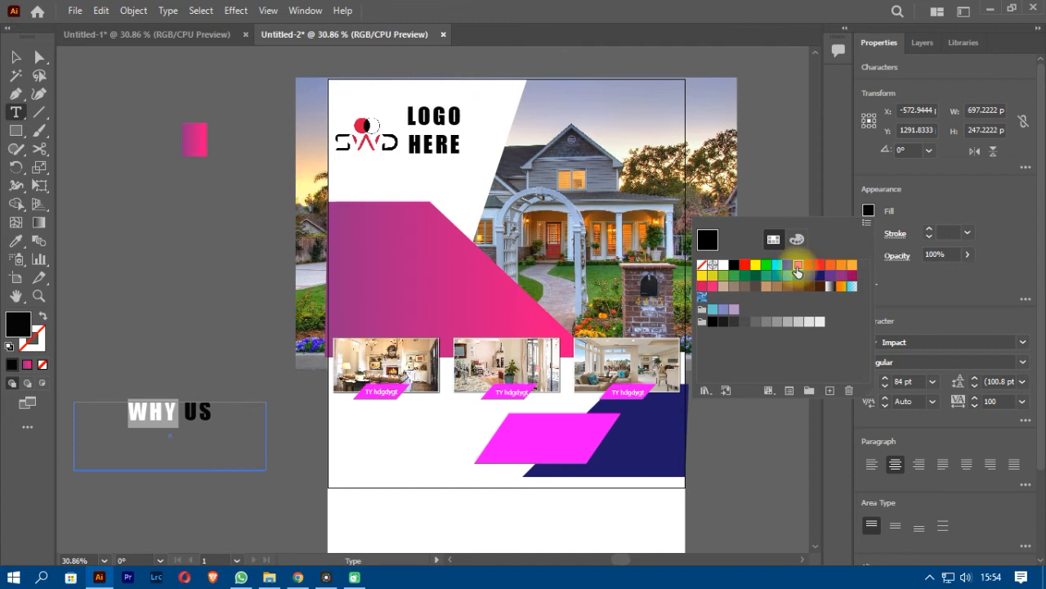
{"action": "left_click", "coordinate": [798, 269]}
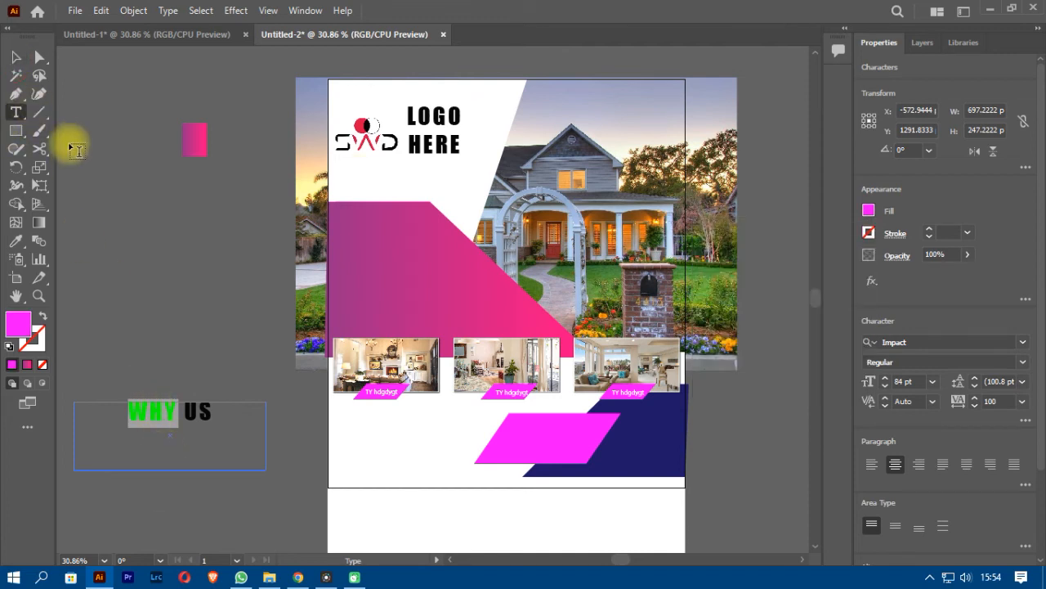
Step: Reduce the "WHY US" frame's height to about 104 pt and add a colon after the heading
{"action": "left_click", "coordinate": [16, 57]}
{"action": "left_click_drag", "start_coordinate": [170, 472], "coordinate": [210, 416]}
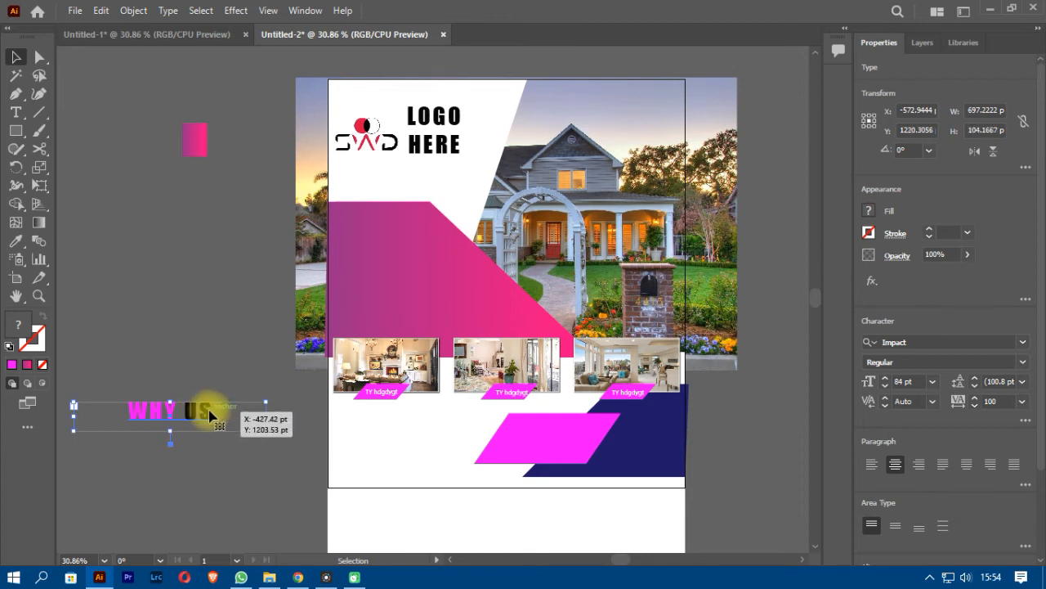
{"action": "key", "text": "t"}
{"action": "left_click", "coordinate": [211, 423]}
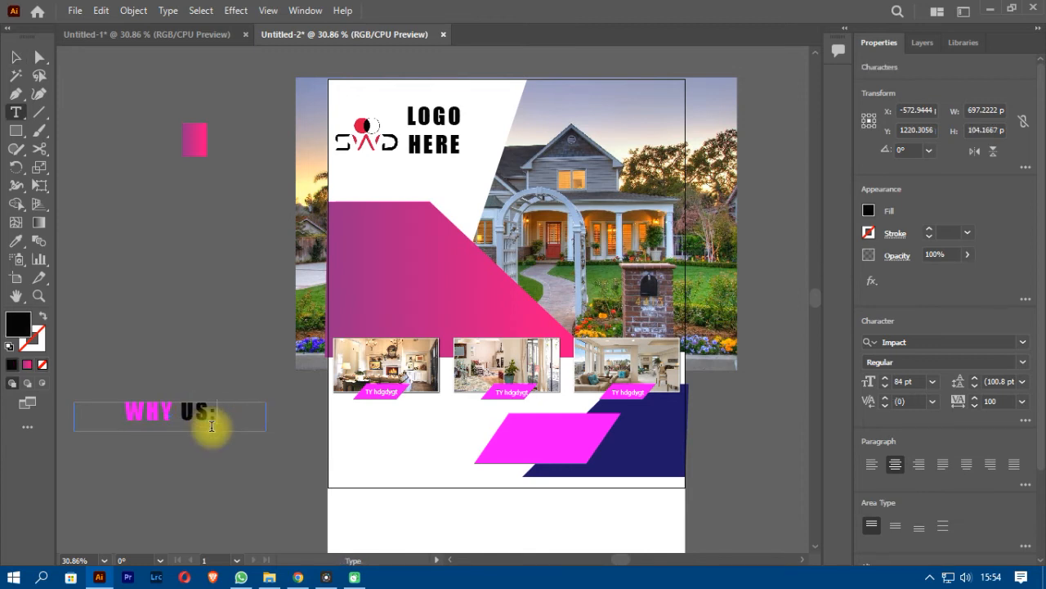
Step: Narrow the "WHY US:" frame to about 349 pt and move it onto the flyer below the first interior photo
{"action": "left_click", "coordinate": [16, 57]}
{"action": "left_click_drag", "start_coordinate": [265, 417], "coordinate": [402, 439]}
{"action": "left_click", "coordinate": [570, 219]}
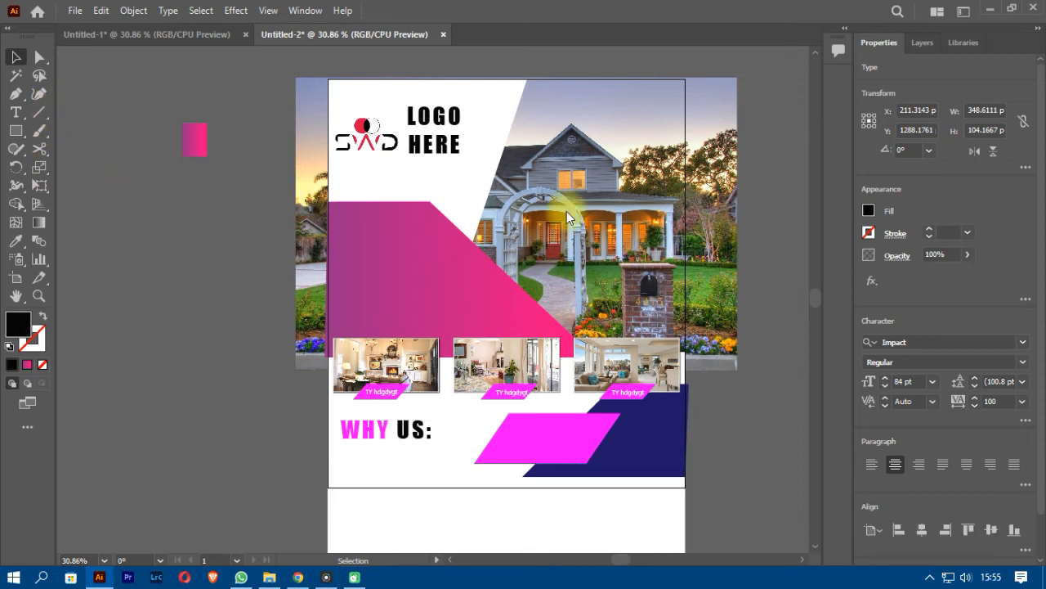
{"action": "left_click", "coordinate": [16, 112]}
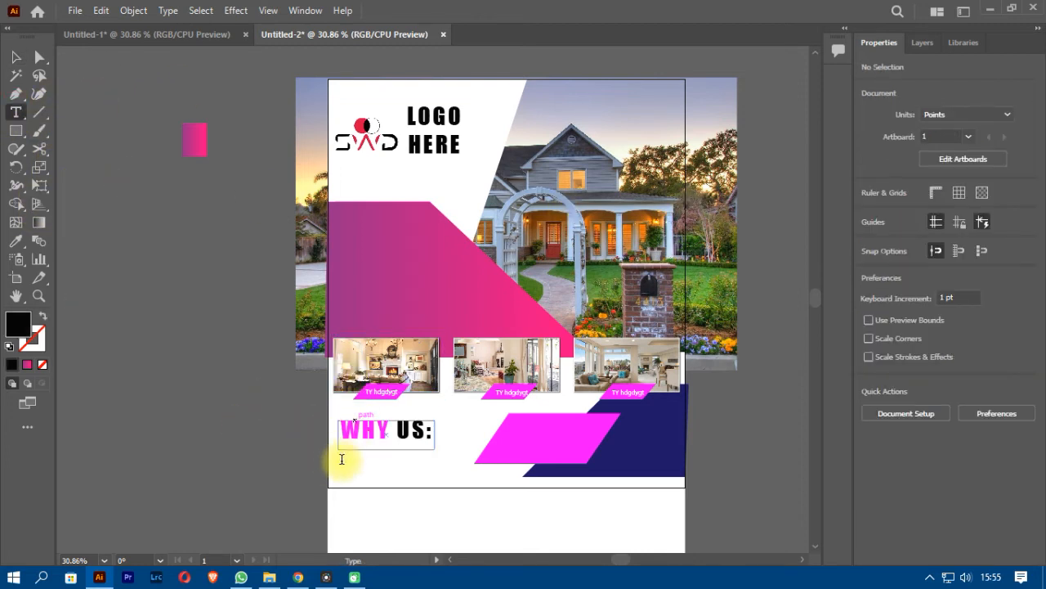
{"action": "left_click", "coordinate": [341, 461]}
{"action": "left_click_drag", "start_coordinate": [336, 448], "coordinate": [397, 480]}
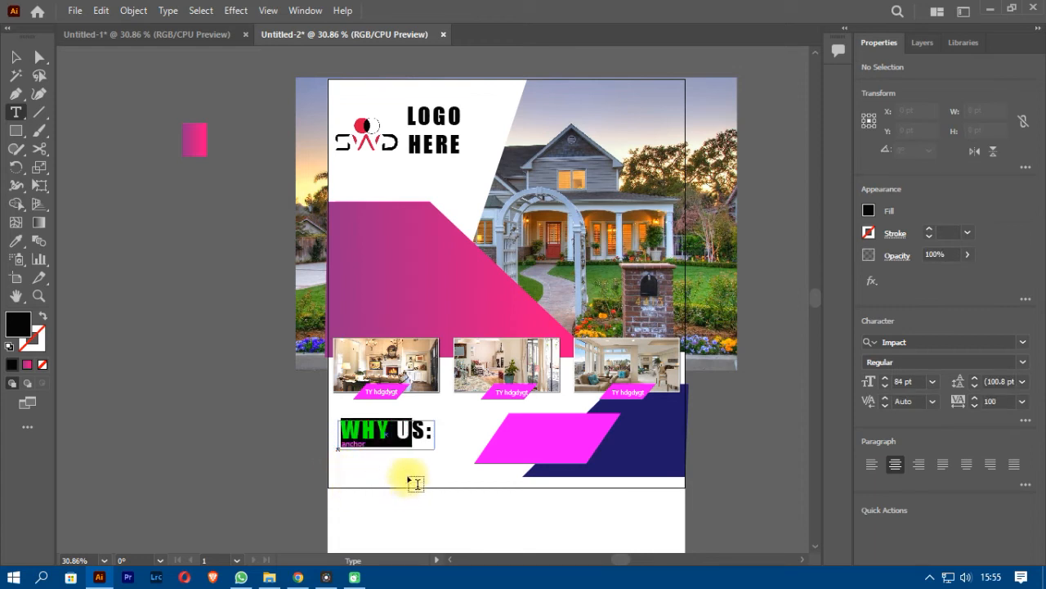
{"action": "key", "text": "Escape"}
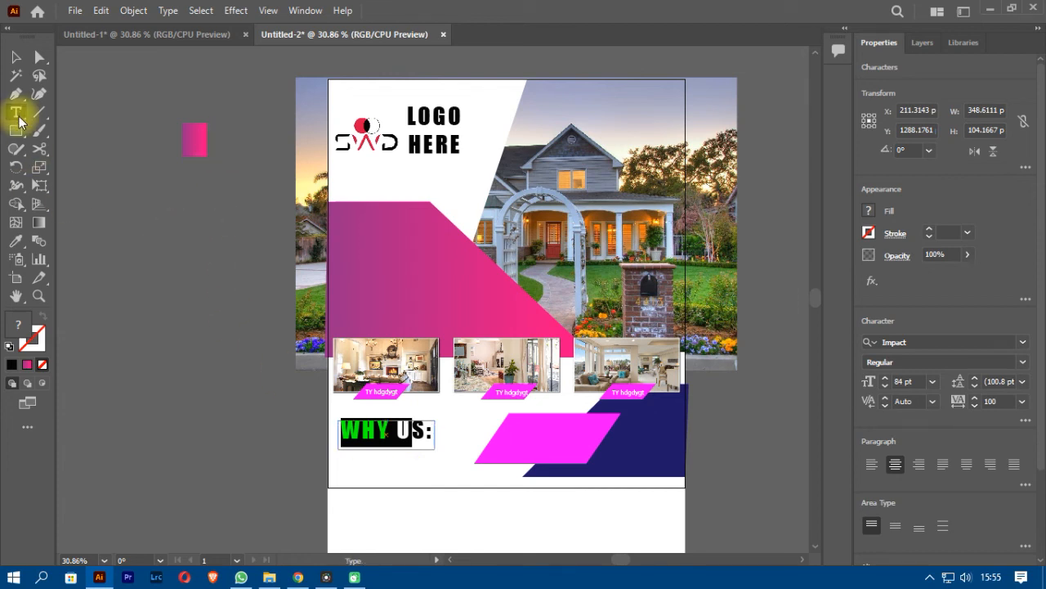
{"action": "left_click", "coordinate": [10, 54]}
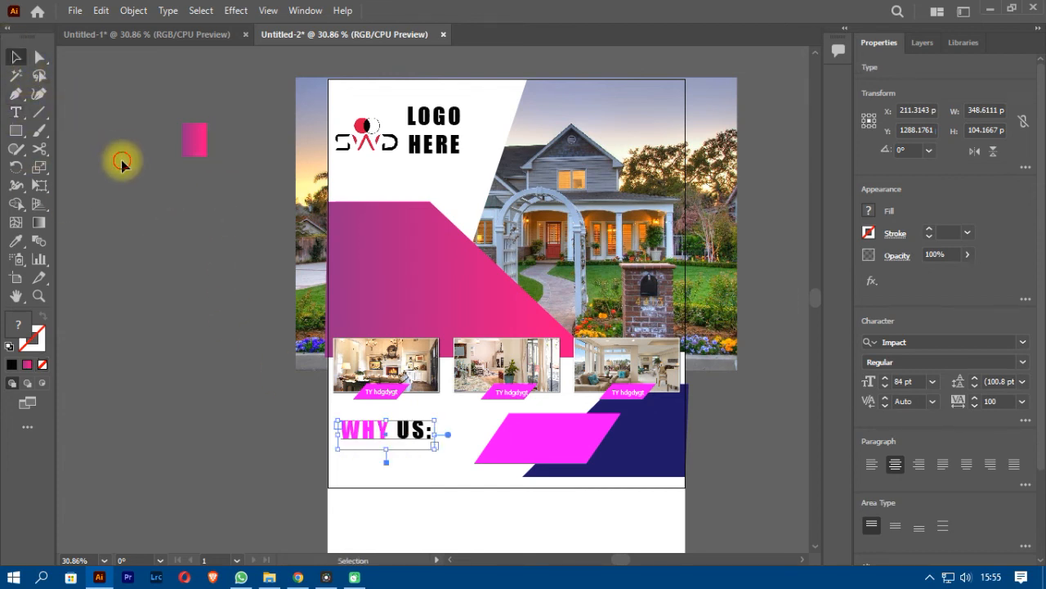
{"action": "left_click", "coordinate": [203, 238]}
Step: Add a text frame about 436 × 181 pt beside the artboard with the numbered lines "1.Gsdjdij", "2. Flsdjjf" and "3. Tkjsdkfjd"
{"action": "left_click", "coordinate": [15, 113]}
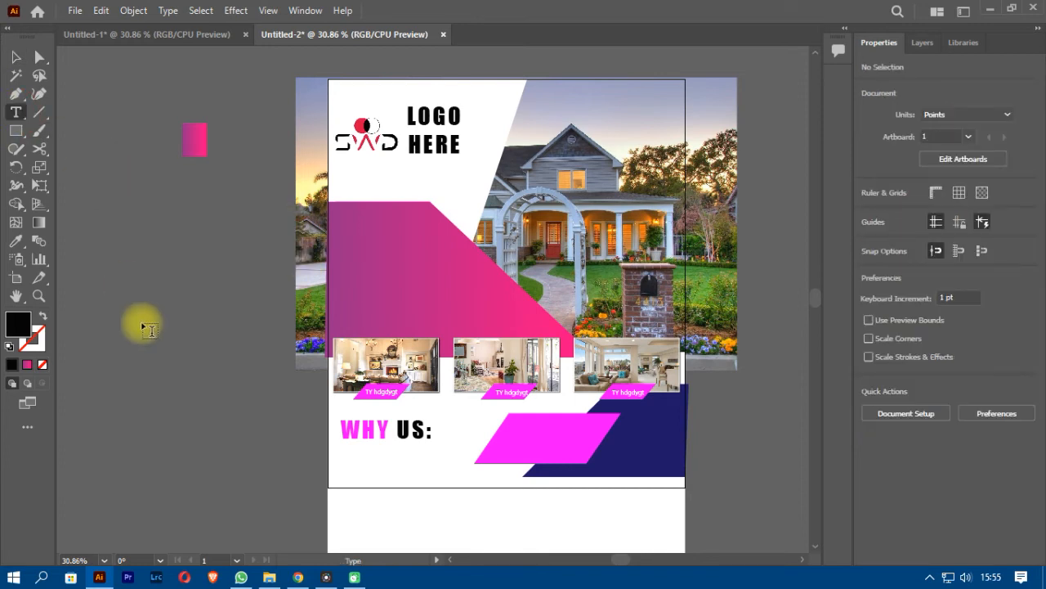
{"action": "left_click_drag", "start_coordinate": [92, 271], "coordinate": [208, 319]}
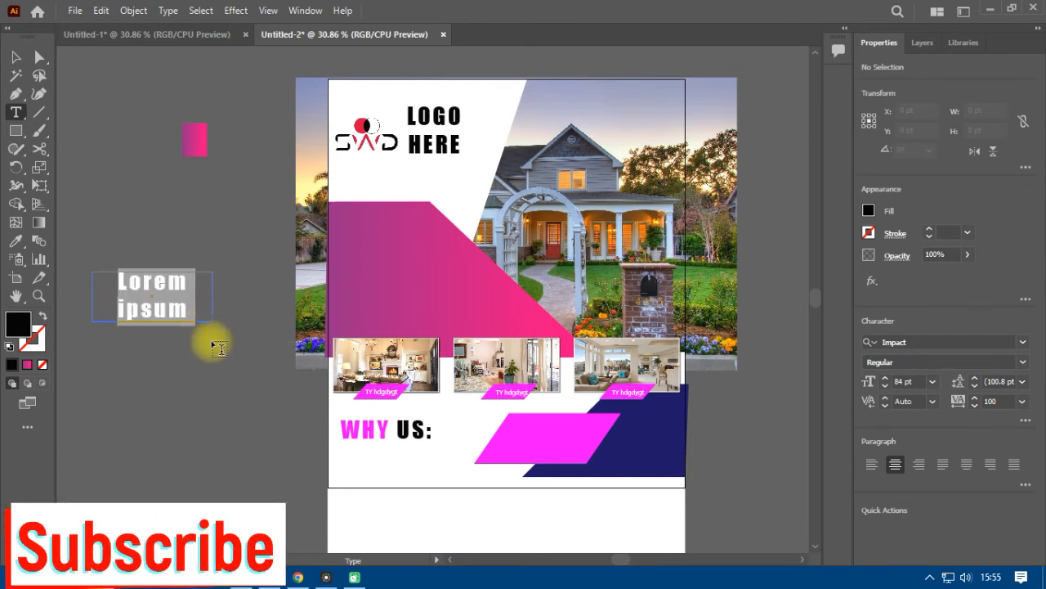
{"action": "left_click", "coordinate": [900, 381]}
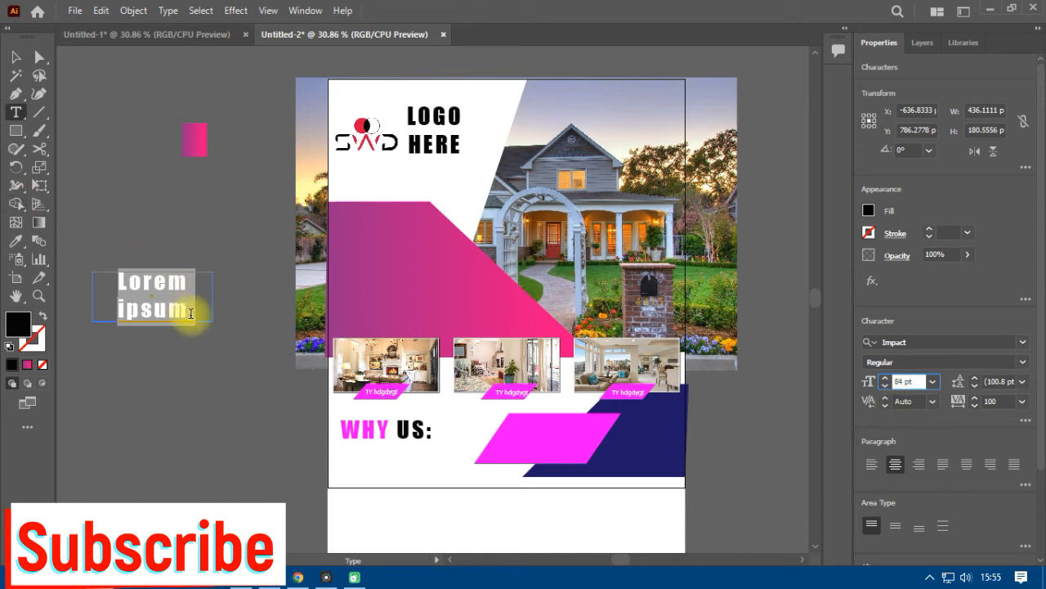
{"action": "left_click", "coordinate": [119, 297]}
{"action": "triple_click", "coordinate": [117, 290]}
{"action": "type", "text": "1"}
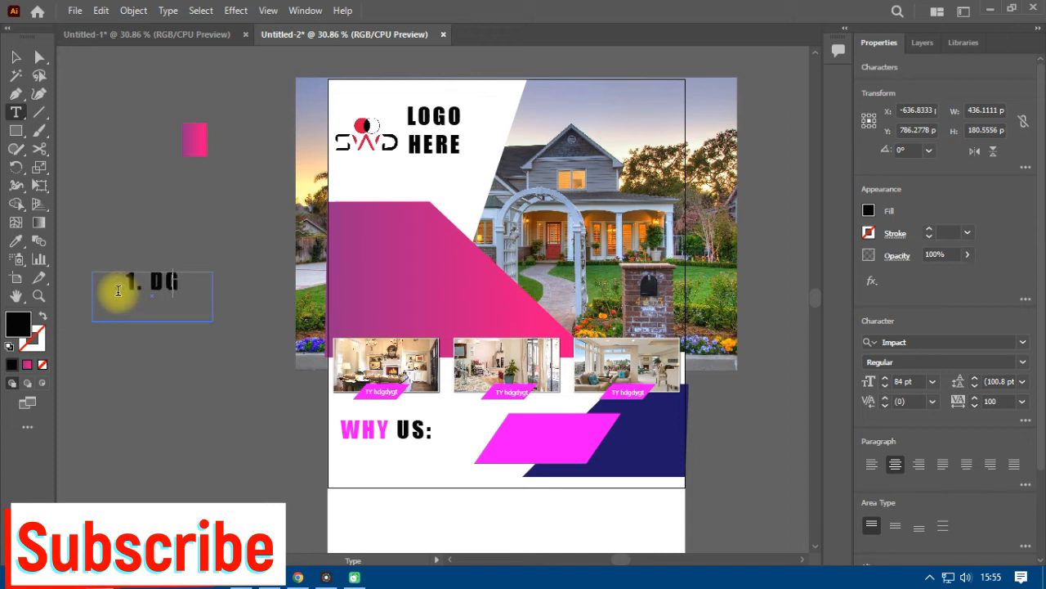
{"action": "type", "text": "."}
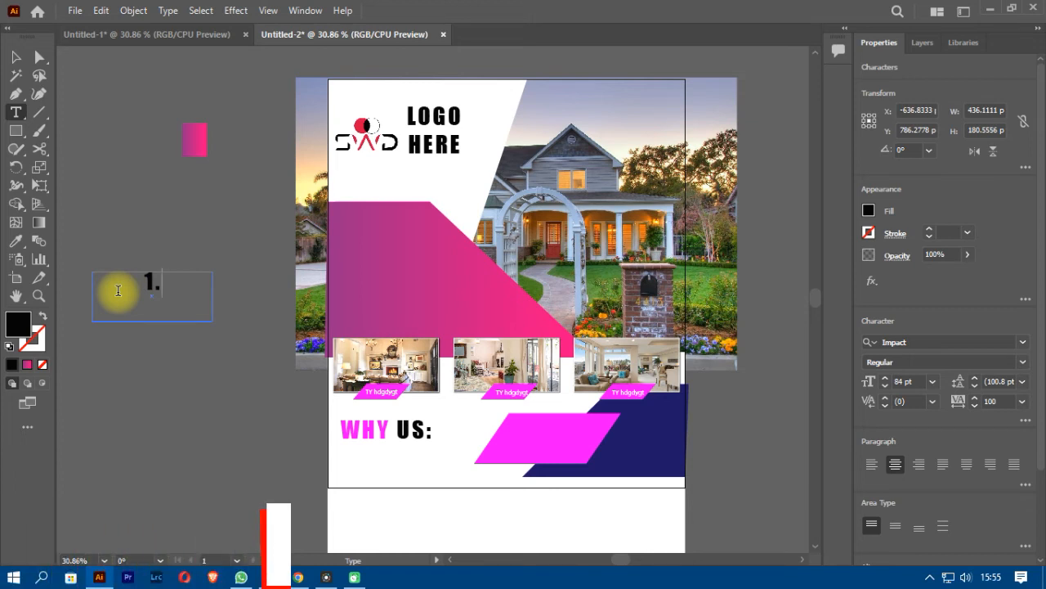
{"action": "type", "text": "Gsdjdij"}
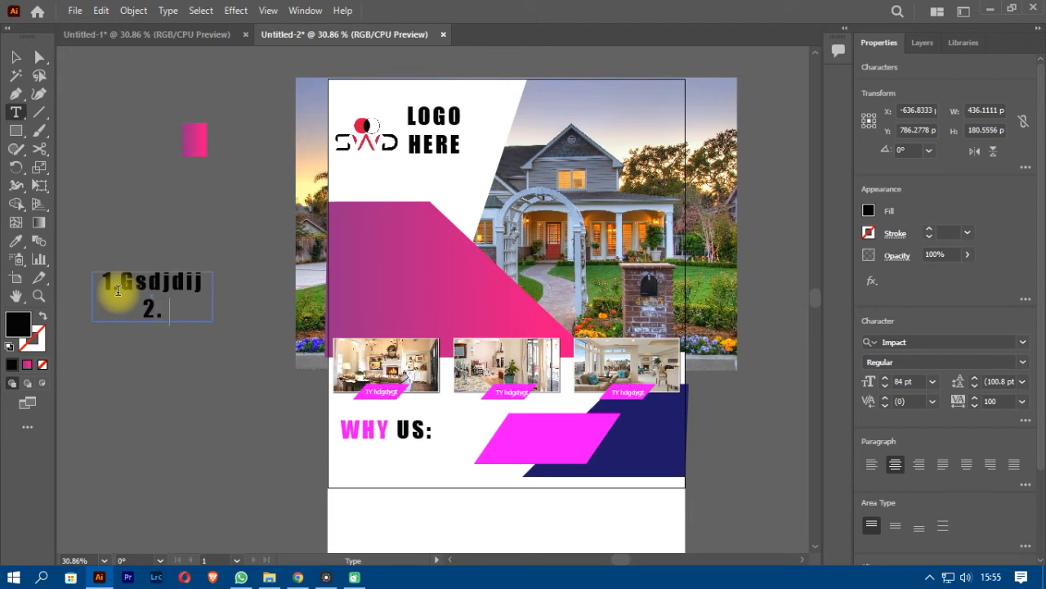
{"action": "type", "text": "sdjjf"}
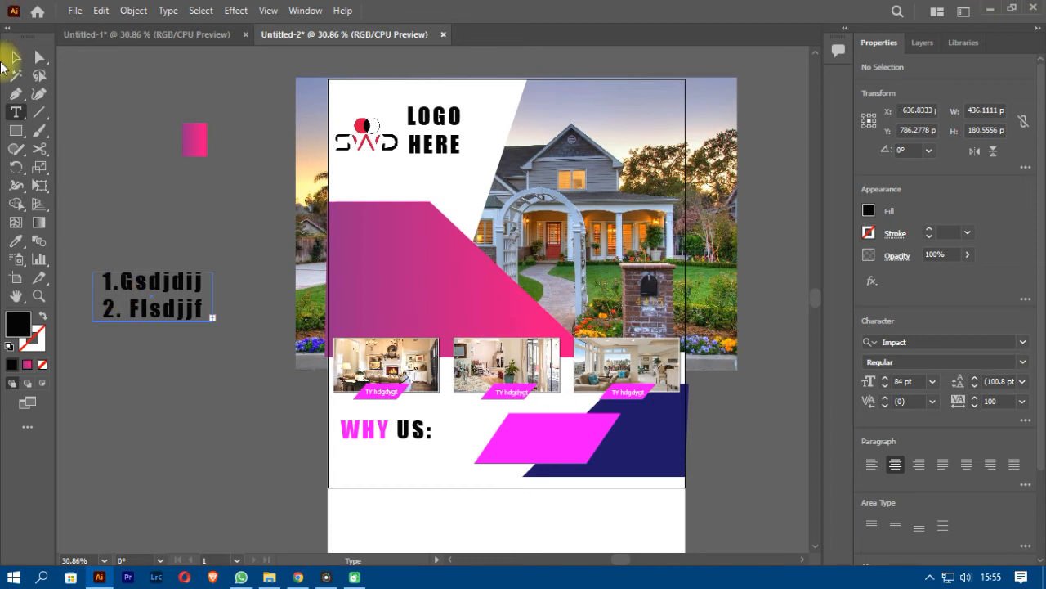
Step: Extend the numbered list's frame to about 339 pt high and reduce its text size to 73 pt
{"action": "left_click", "coordinate": [13, 54]}
{"action": "left_click_drag", "start_coordinate": [152, 321], "coordinate": [157, 370]}
{"action": "left_click", "coordinate": [885, 386]}
{"action": "left_click", "coordinate": [885, 386]}
{"action": "left_click", "coordinate": [886, 385]}
{"action": "left_click", "coordinate": [885, 385]}
{"action": "left_click", "coordinate": [886, 385]}
{"action": "left_click", "coordinate": [885, 385]}
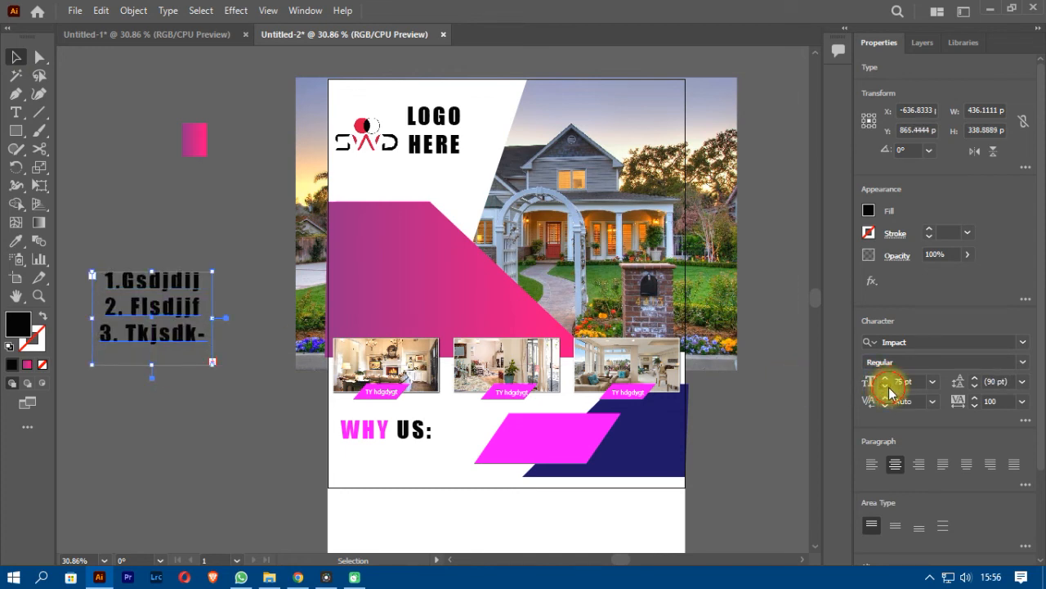
Step: Change the numbered list's font to Bell MT and widen its frame to about 561 pt
{"action": "left_click", "coordinate": [1021, 342]}
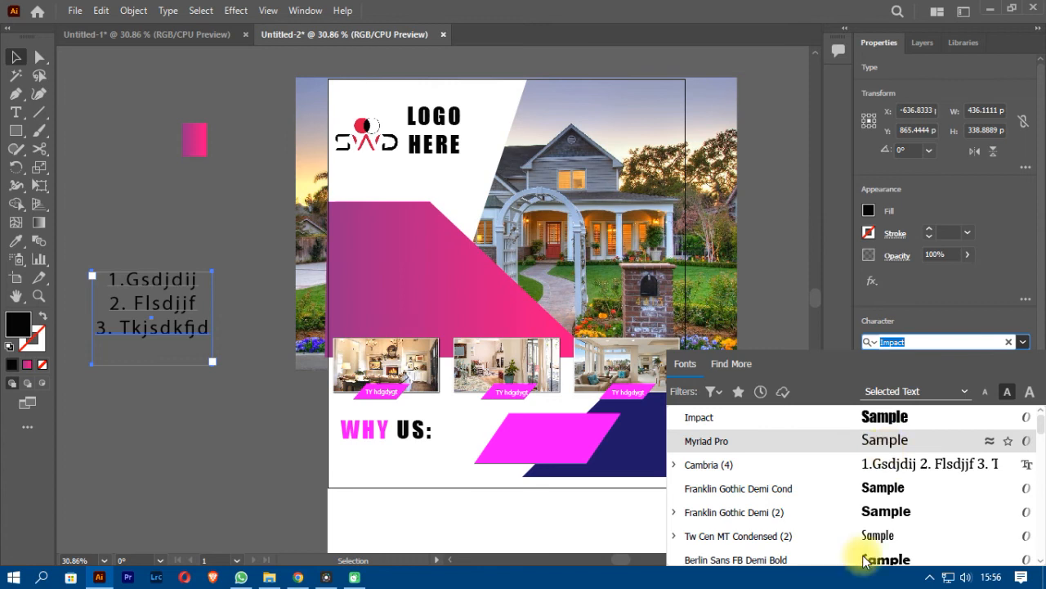
{"action": "scroll", "coordinate": [879, 536], "scroll_direction": "down", "scroll_amount": 1}
{"action": "left_click", "coordinate": [879, 536]}
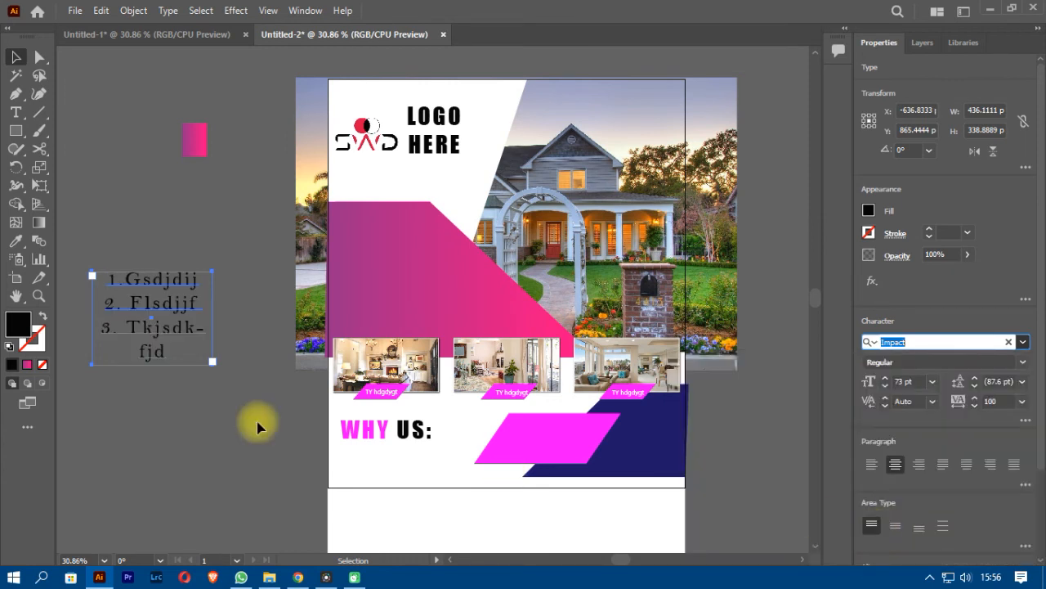
{"action": "left_click_drag", "start_coordinate": [215, 317], "coordinate": [247, 317]}
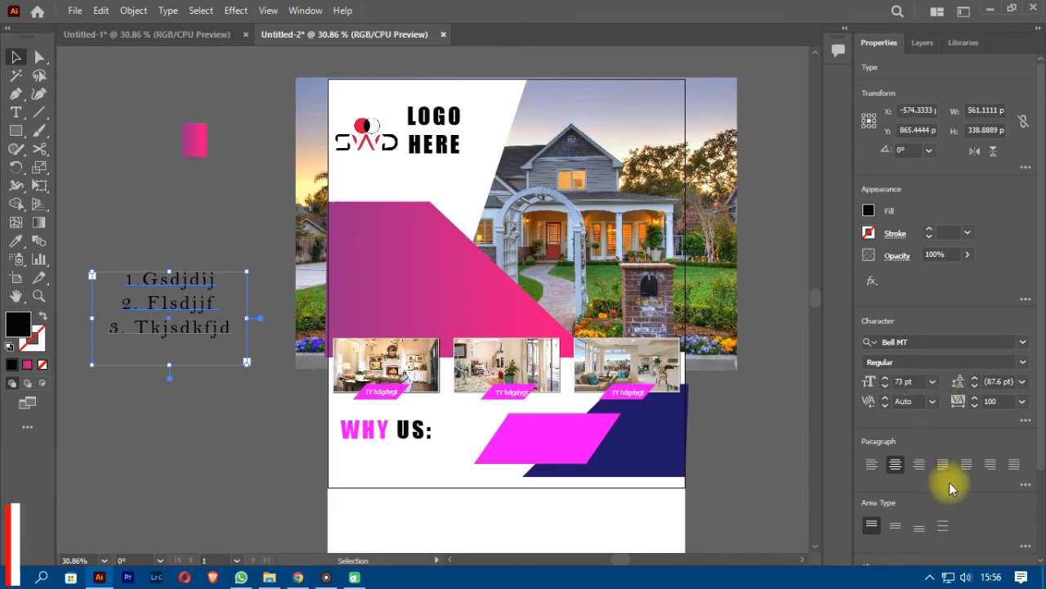
Step: Left-align the numbered list and set its text size to 43 pt
{"action": "left_click", "coordinate": [872, 464]}
{"action": "left_click", "coordinate": [898, 381]}
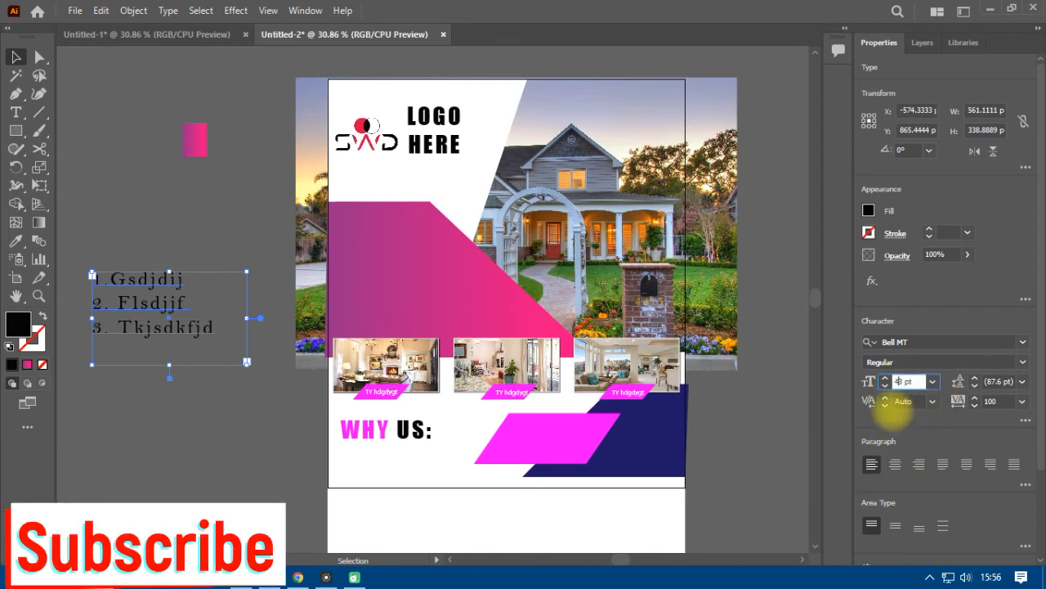
Step: Shrink the numbered list's frame to about 258 × 143 pt and place it directly under the "WHY US:" heading
{"action": "left_click_drag", "start_coordinate": [169, 365], "coordinate": [164, 310]}
{"action": "left_click_drag", "start_coordinate": [244, 290], "coordinate": [377, 464]}
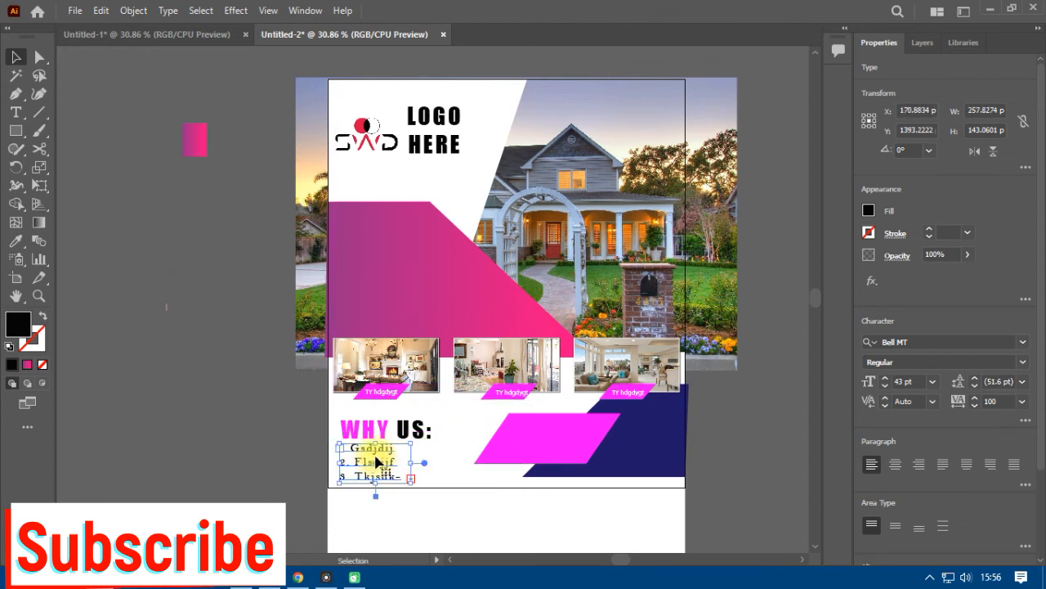
{"action": "left_click_drag", "start_coordinate": [375, 462], "coordinate": [375, 462]}
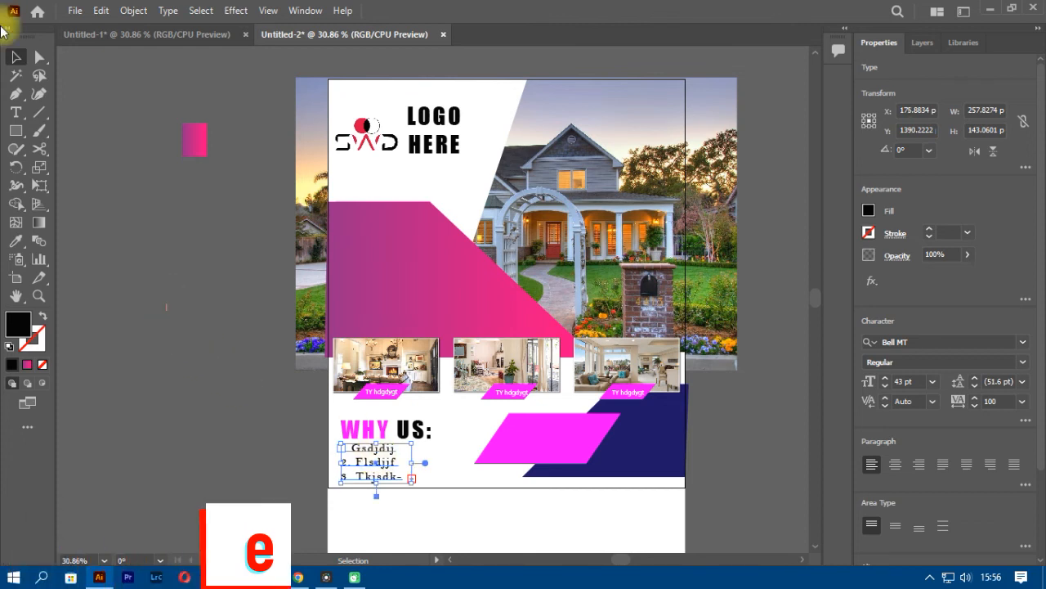
Step: Add a text frame about 567 × 178 pt beside the artboard reading "Contact Us"
{"action": "left_click", "coordinate": [16, 118]}
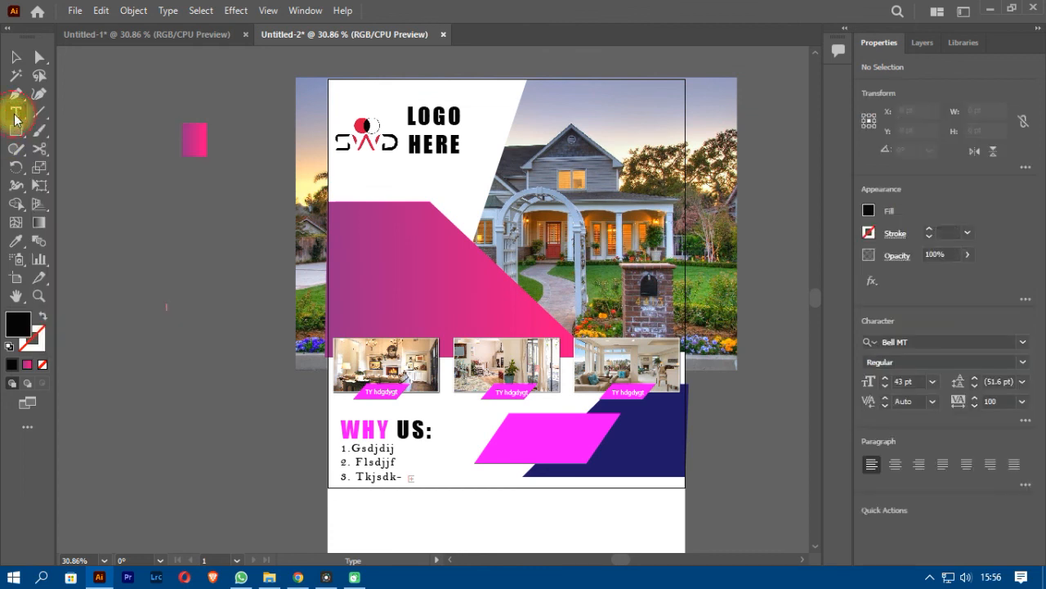
{"action": "left_click_drag", "start_coordinate": [80, 363], "coordinate": [237, 408]}
{"action": "key", "text": "BackSpace"}
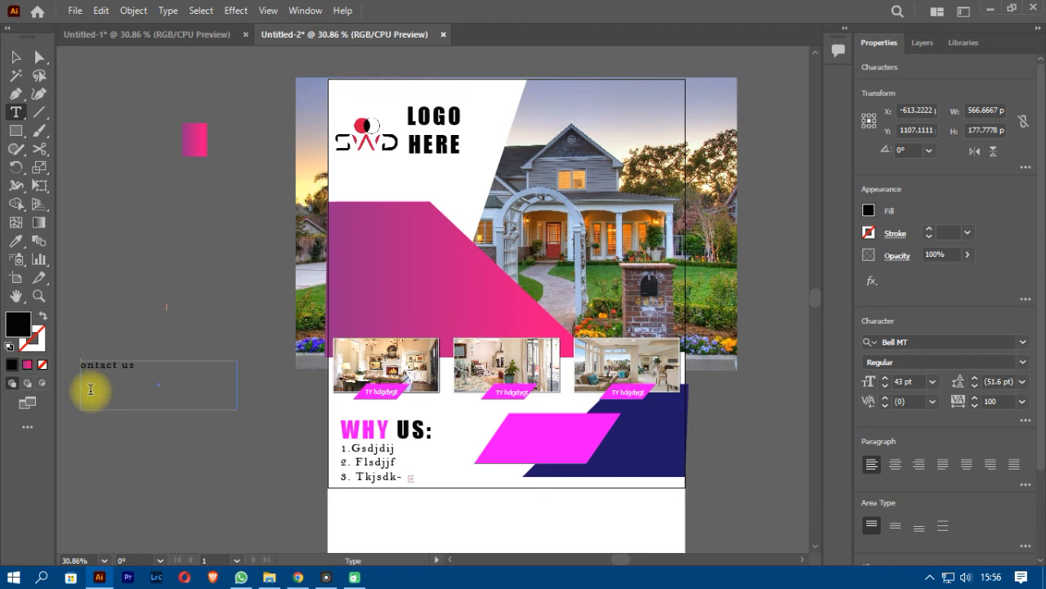
{"action": "double_click", "coordinate": [136, 372]}
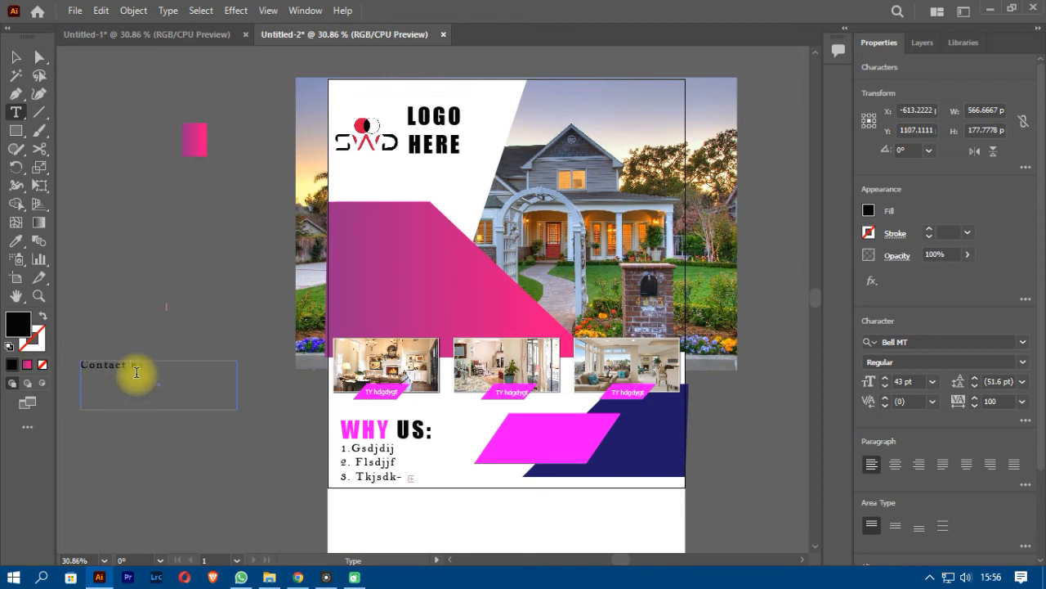
{"action": "left_click", "coordinate": [16, 56]}
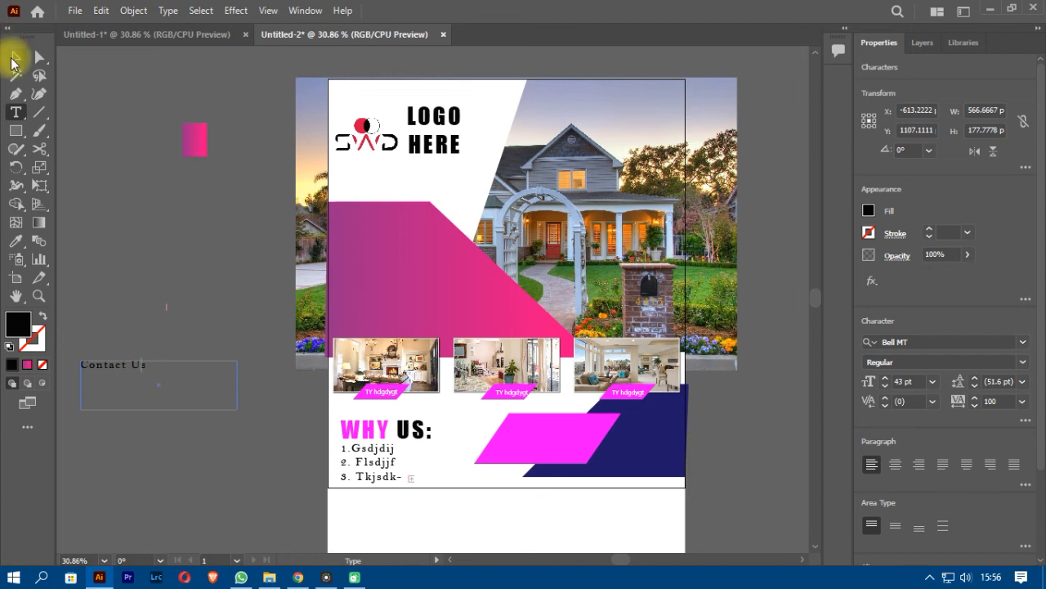
Step: Set the "Contact Us" text's font to Impact and its size to 90 pt
{"action": "left_click", "coordinate": [907, 344]}
{"action": "type", "text": "impact"}
{"action": "key", "text": "Return"}
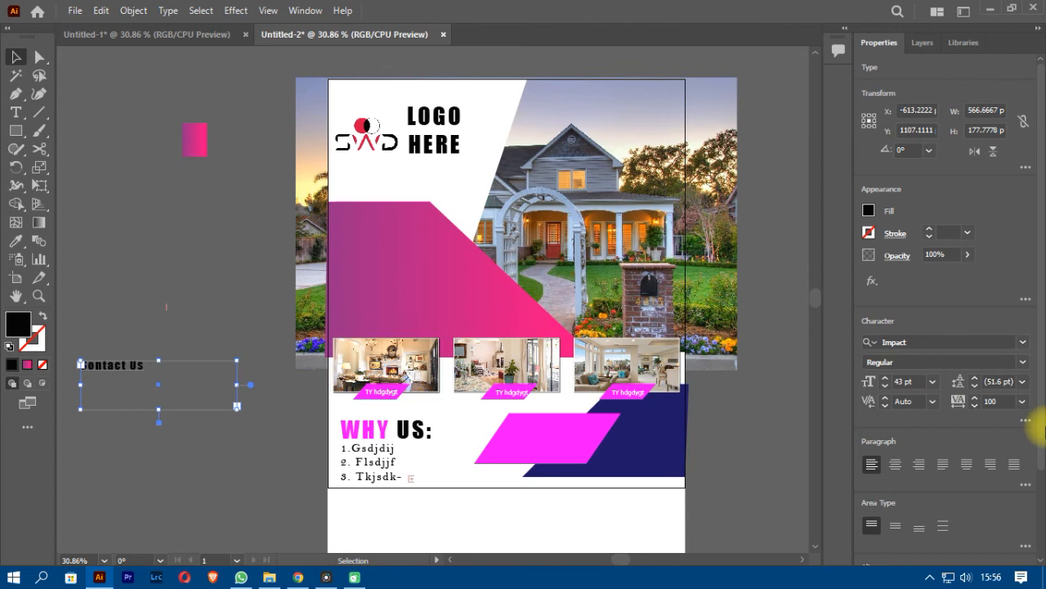
{"action": "left_click", "coordinate": [902, 381]}
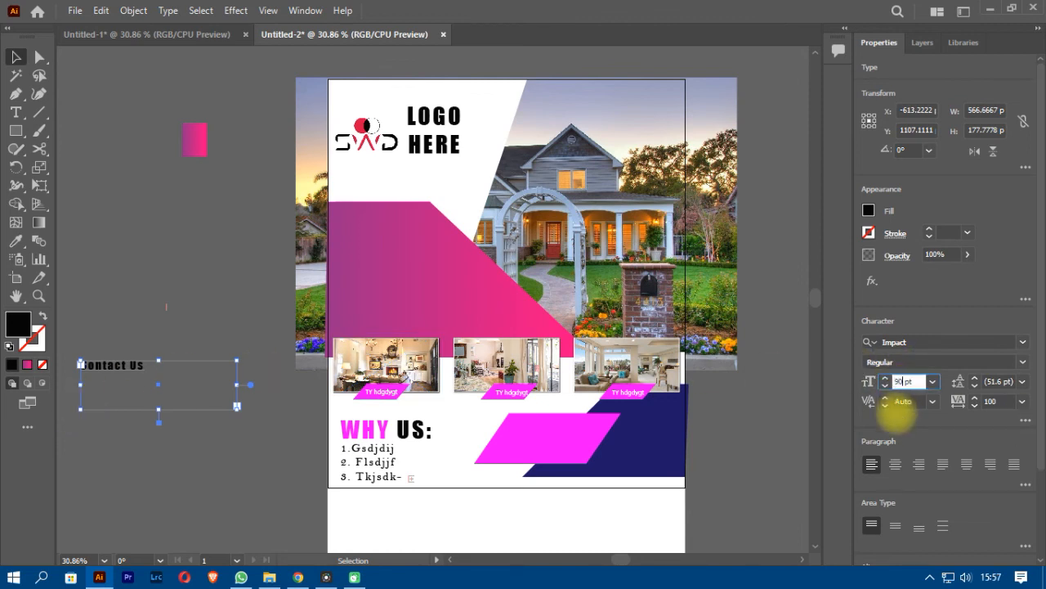
{"action": "key", "text": "Return"}
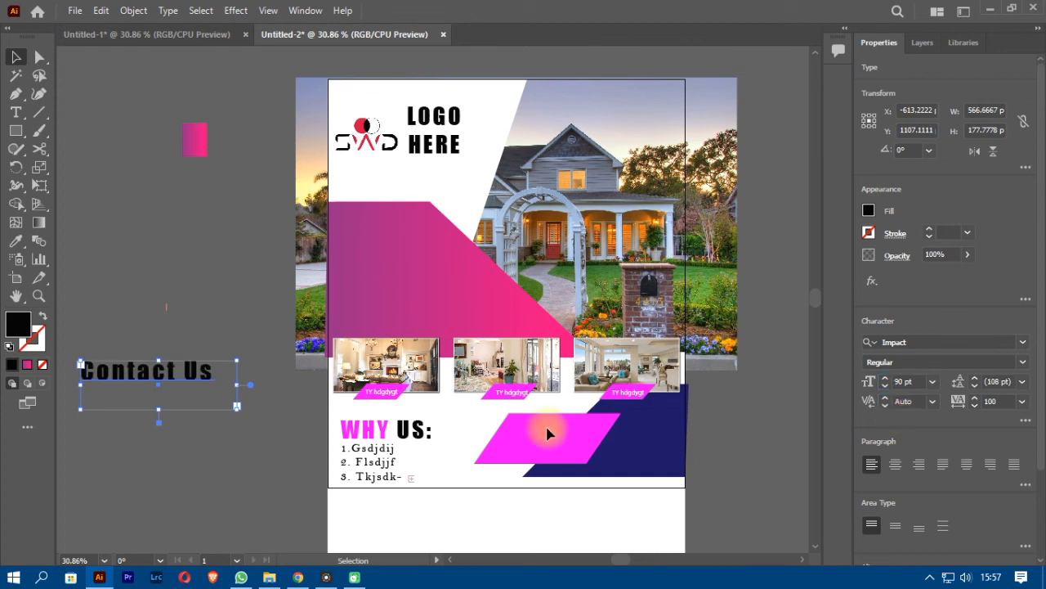
Step: Move the "Contact Us" text onto the large magenta parallelogram and set its size to 70 pt
{"action": "left_click_drag", "start_coordinate": [121, 381], "coordinate": [556, 437]}
{"action": "left_click", "coordinate": [899, 381]}
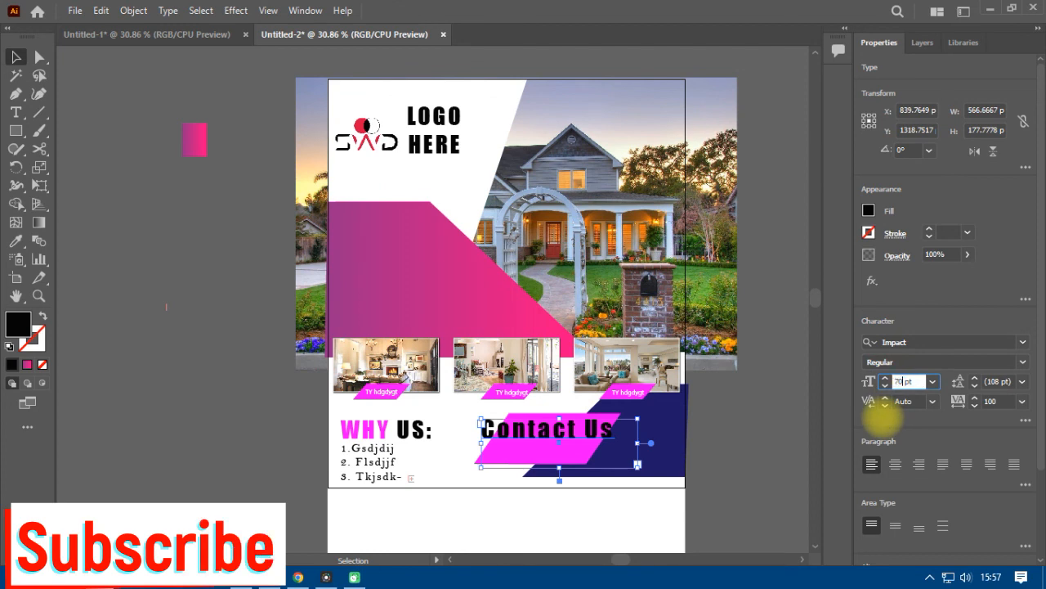
{"action": "type", "text": "70"}
{"action": "key", "text": "Return"}
{"action": "left_click_drag", "start_coordinate": [536, 436], "coordinate": [559, 436]}
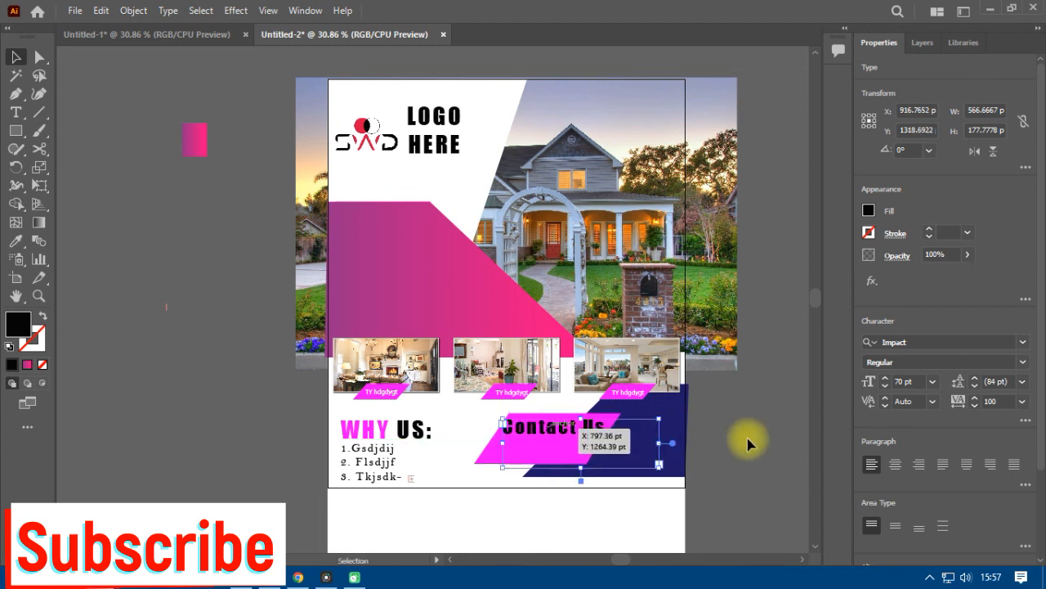
Step: Fill the "Contact Us" text with white
{"action": "left_click", "coordinate": [869, 211]}
{"action": "left_click", "coordinate": [713, 260]}
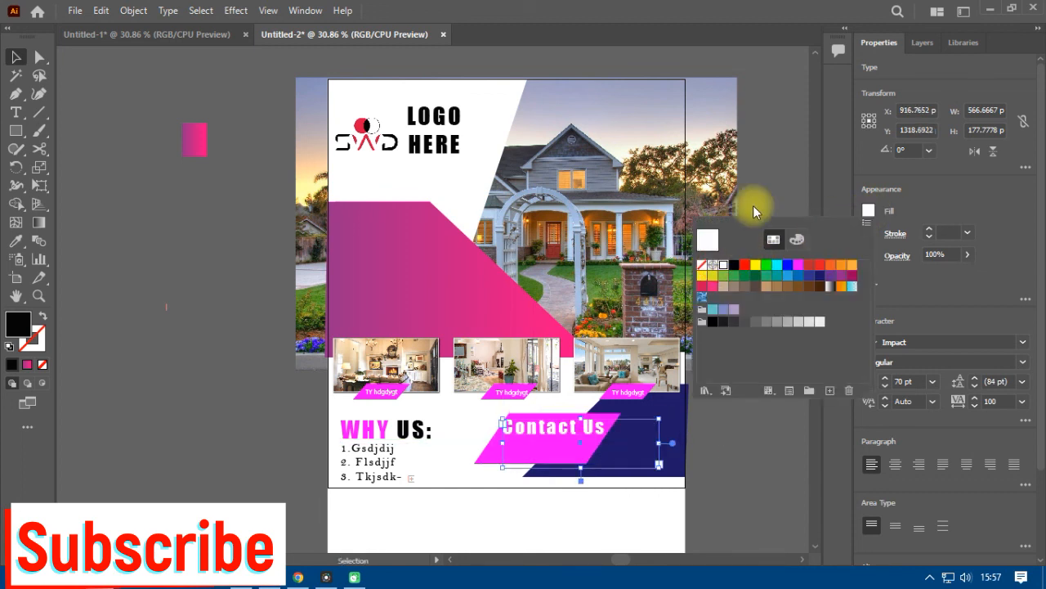
{"action": "left_click", "coordinate": [124, 286]}
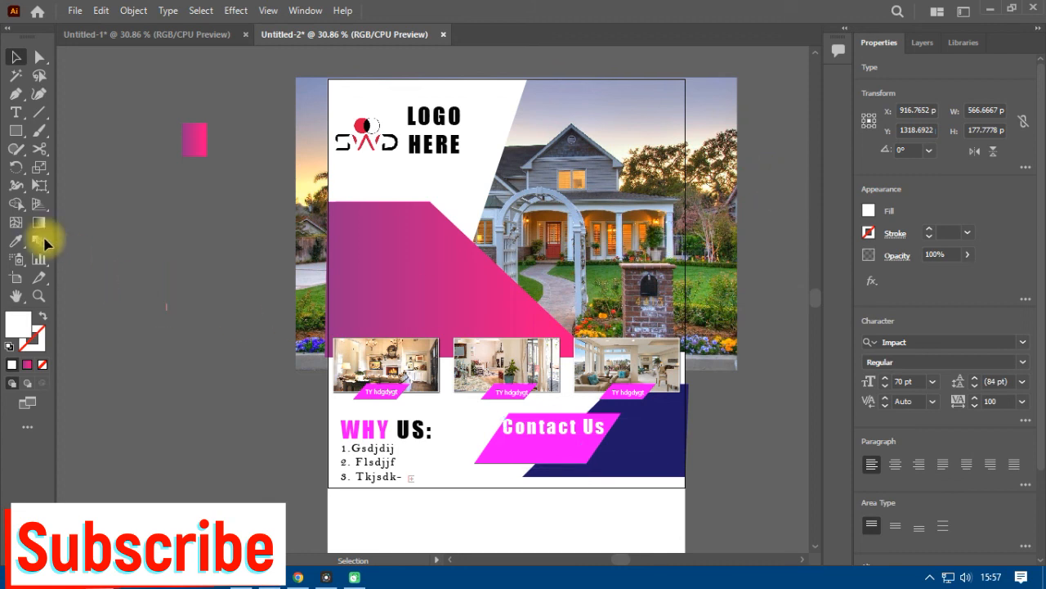
{"action": "left_click", "coordinate": [529, 429]}
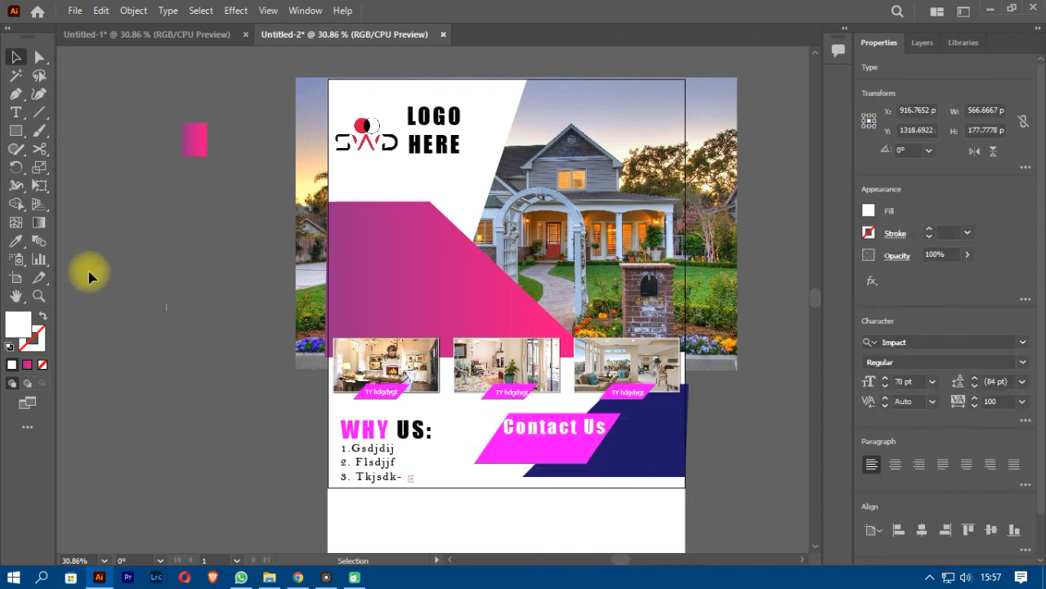
Step: Add a phone-number text frame, shrink it to about 492 × 75 pt and place it beneath "Contact Us" on the magenta parallelogram
{"action": "left_click", "coordinate": [15, 112]}
{"action": "left_click_drag", "start_coordinate": [124, 389], "coordinate": [317, 429]}
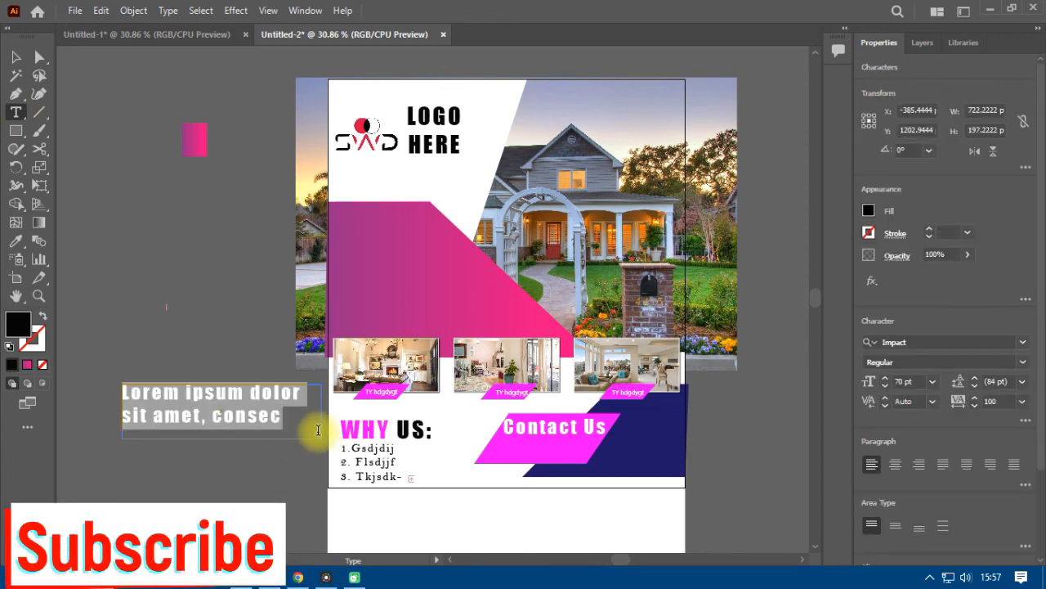
{"action": "key", "text": "BackSpace"}
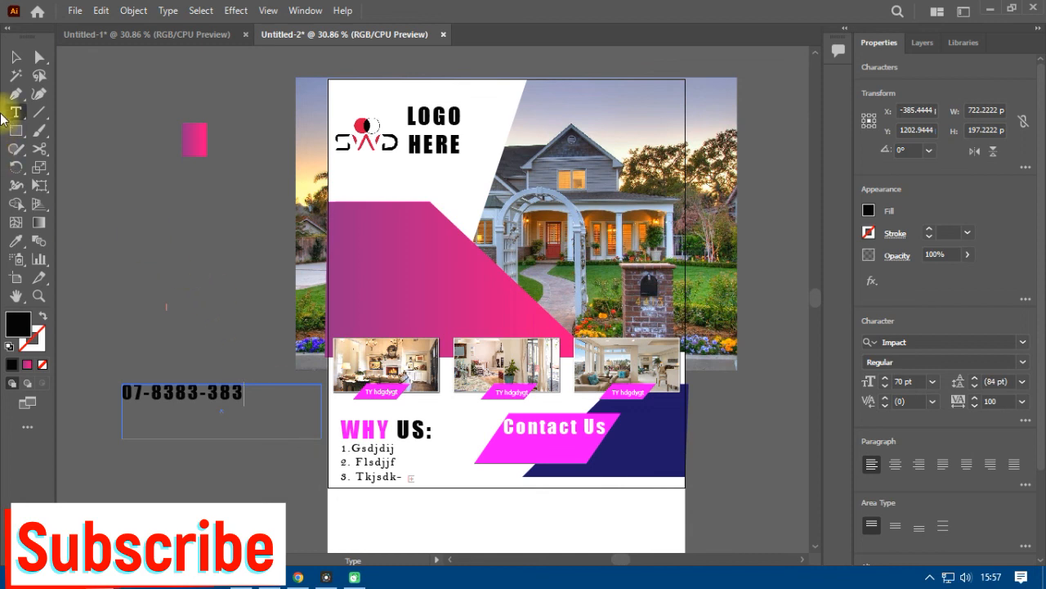
{"action": "left_click", "coordinate": [16, 56]}
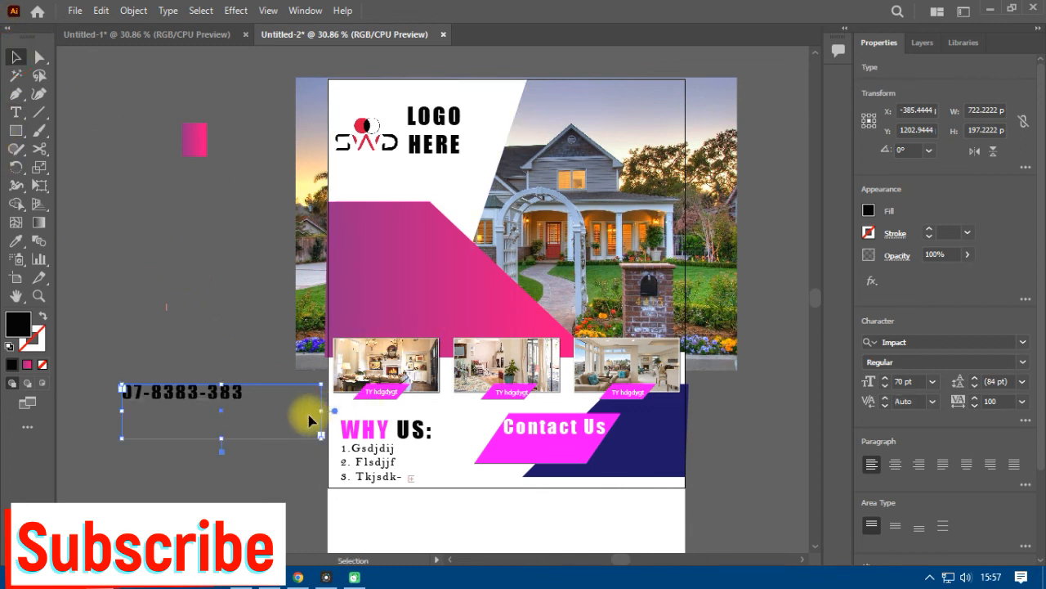
{"action": "left_click_drag", "start_coordinate": [320, 411], "coordinate": [258, 408]}
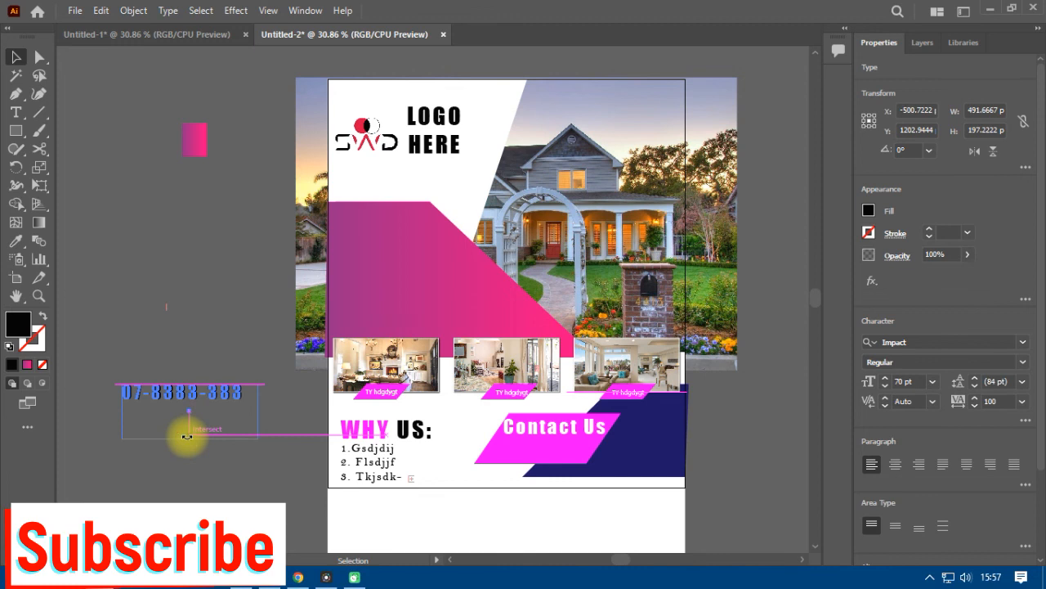
{"action": "left_click_drag", "start_coordinate": [190, 438], "coordinate": [557, 464]}
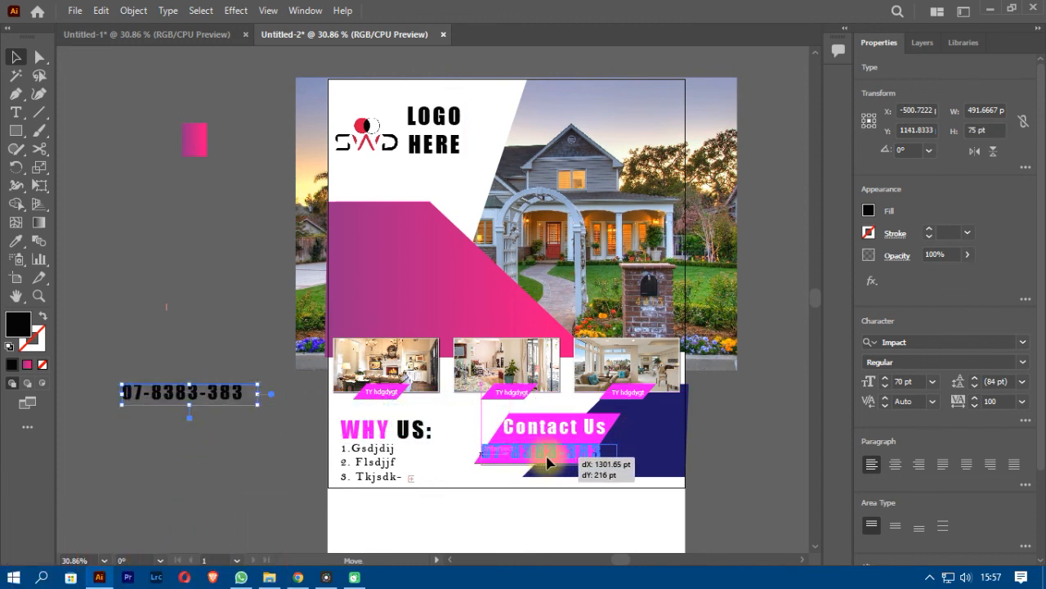
Step: Format the phone number in Cambria at 56 pt with a white fill
{"action": "left_click", "coordinate": [1022, 342]}
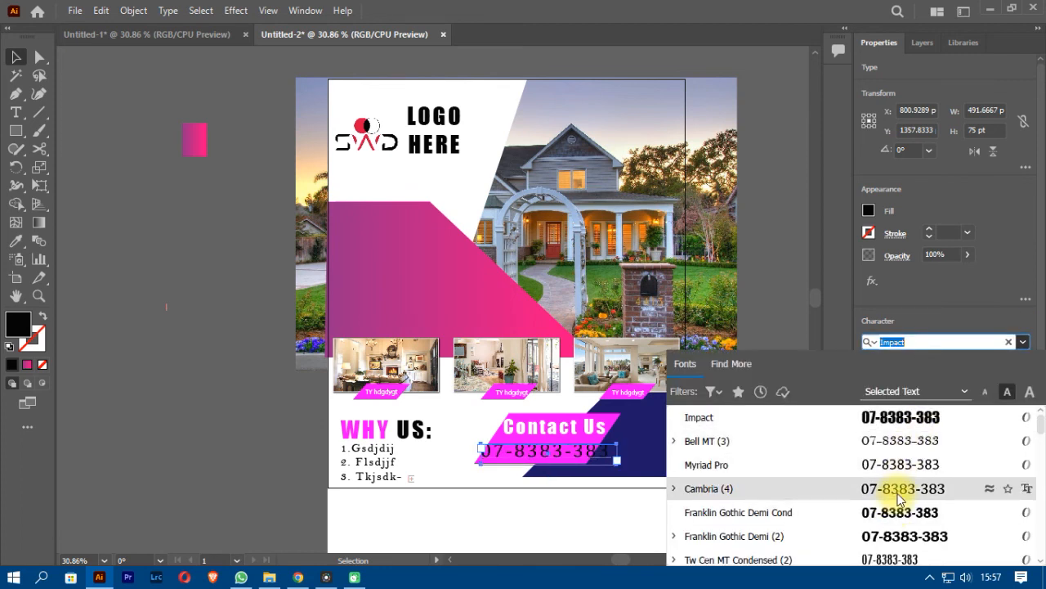
{"action": "left_click", "coordinate": [898, 495]}
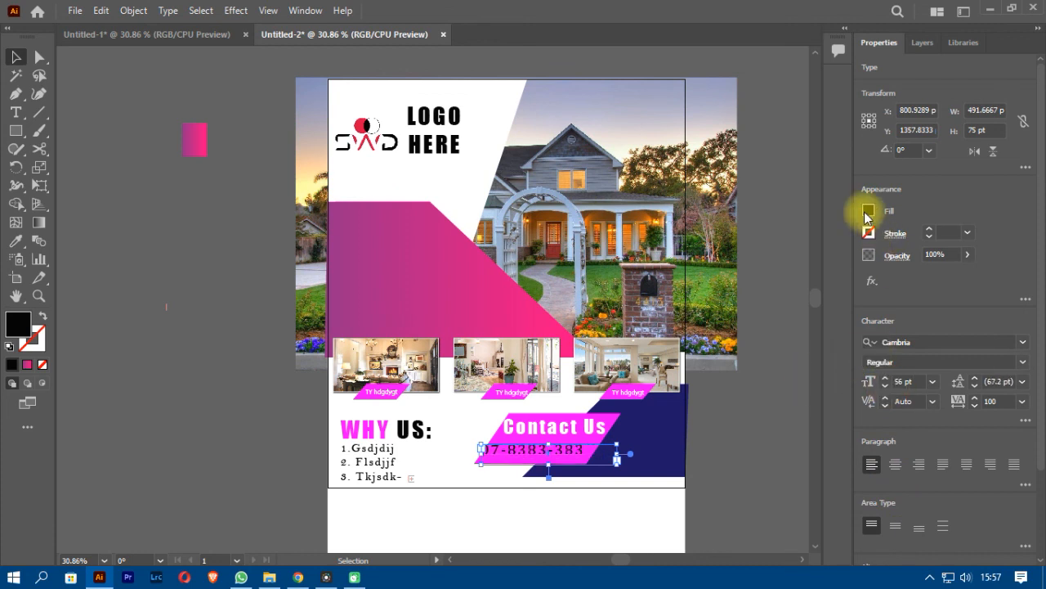
{"action": "left_click", "coordinate": [868, 214]}
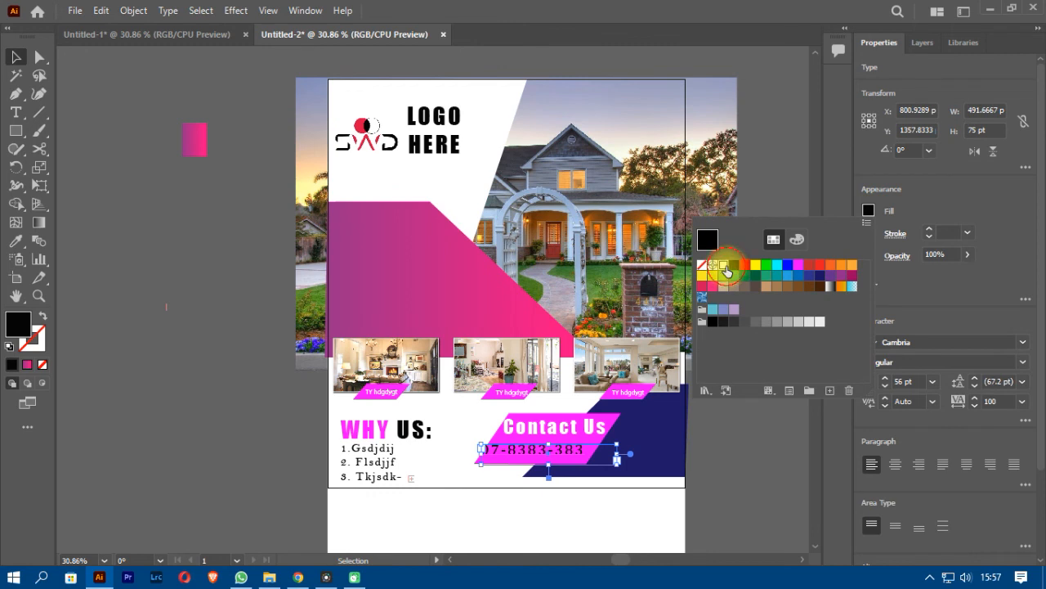
{"action": "left_click", "coordinate": [726, 268]}
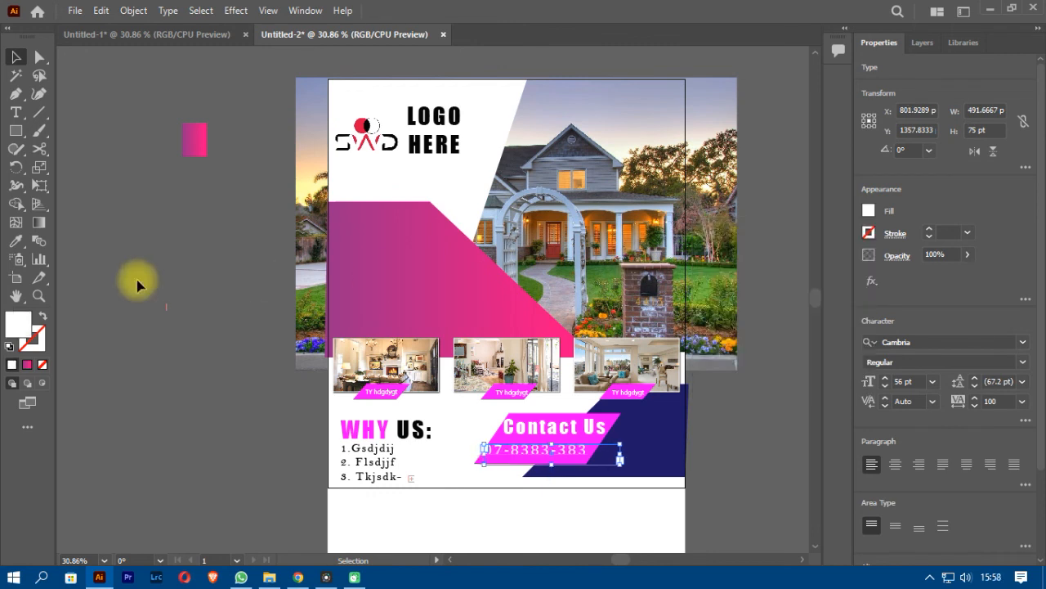
Step: Nudge the phone-number text about 25 pt to the right within the magenta parallelogram
{"action": "key", "text": "Right"}
{"action": "key", "text": "Right"}
{"action": "key", "text": "Right"}
{"action": "key", "text": "Right"}
{"action": "key", "text": "Right"}
{"action": "key", "text": "Right"}
{"action": "key", "text": "Right"}
{"action": "key", "text": "Right"}
{"action": "key", "text": "Right"}
{"action": "key", "text": "Right"}
{"action": "key", "text": "Right"}
{"action": "key", "text": "Right"}
{"action": "key", "text": "Right"}
{"action": "key", "text": "Right"}
{"action": "key", "text": "Right"}
{"action": "key", "text": "Right"}
{"action": "key", "text": "Right"}
{"action": "key", "text": "Right"}
{"action": "key", "text": "Right"}
{"action": "key", "text": "Right"}
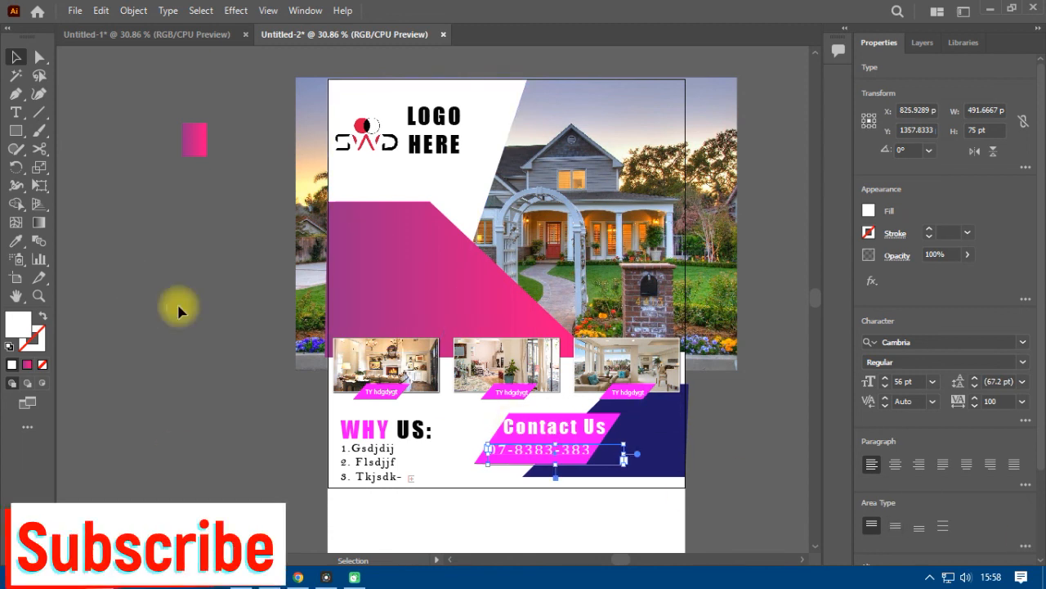
Step: Remove the spare gradient square beside the artboard and draw a gradient rectangle about 1296 × 1479 pt over the whole flyer
{"action": "left_click", "coordinate": [189, 146]}
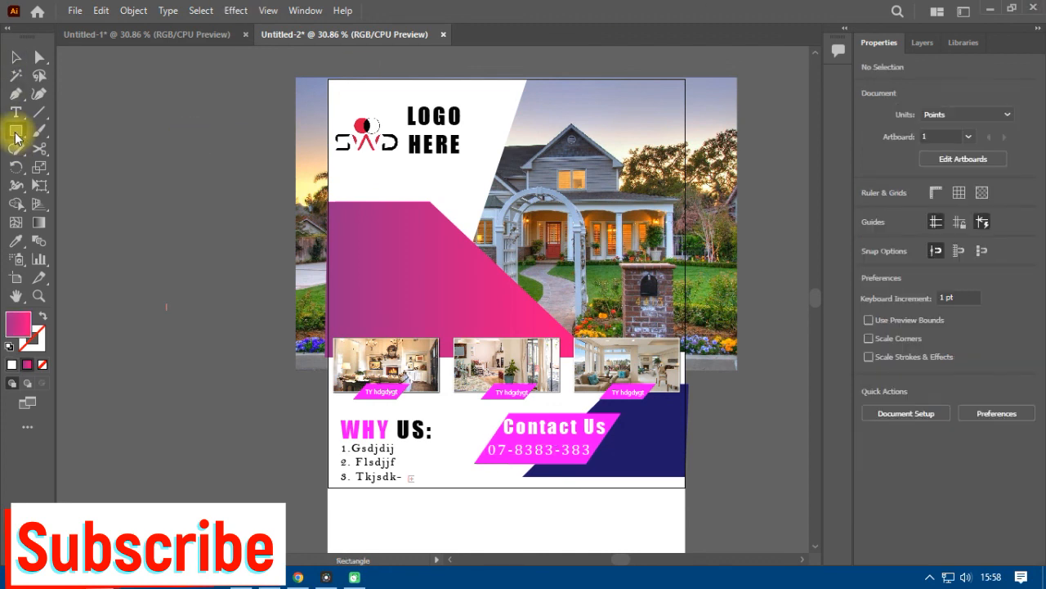
{"action": "left_click_drag", "start_coordinate": [329, 78], "coordinate": [685, 487]}
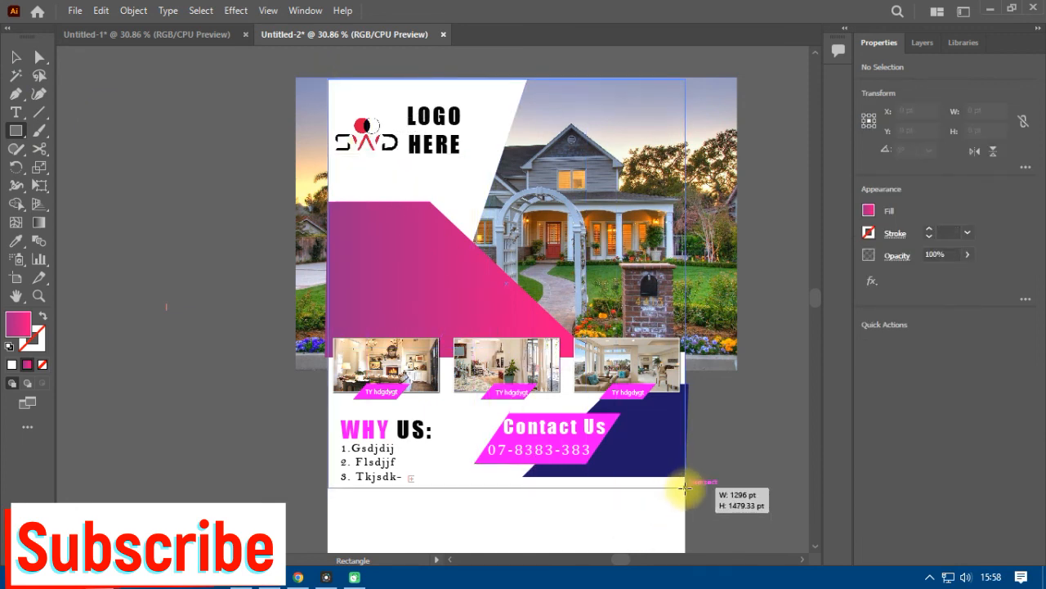
Step: Unlock all objects and clip the entire artwork to the covering gradient rectangle with a clipping mask
{"action": "left_click", "coordinate": [134, 11]}
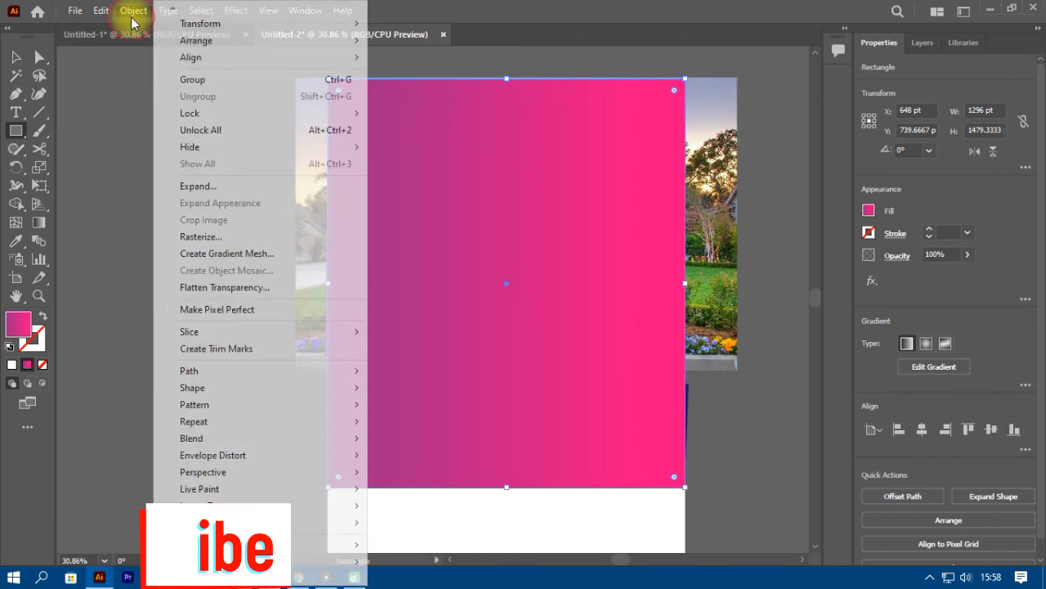
{"action": "left_click", "coordinate": [192, 130]}
{"action": "left_click", "coordinate": [14, 58]}
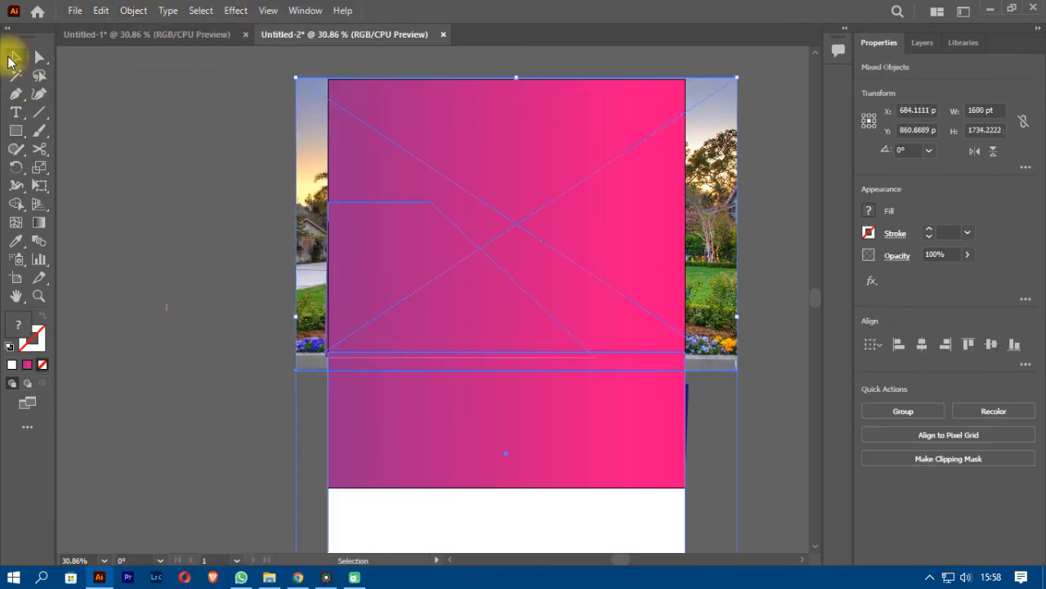
{"action": "left_click", "coordinate": [200, 10]}
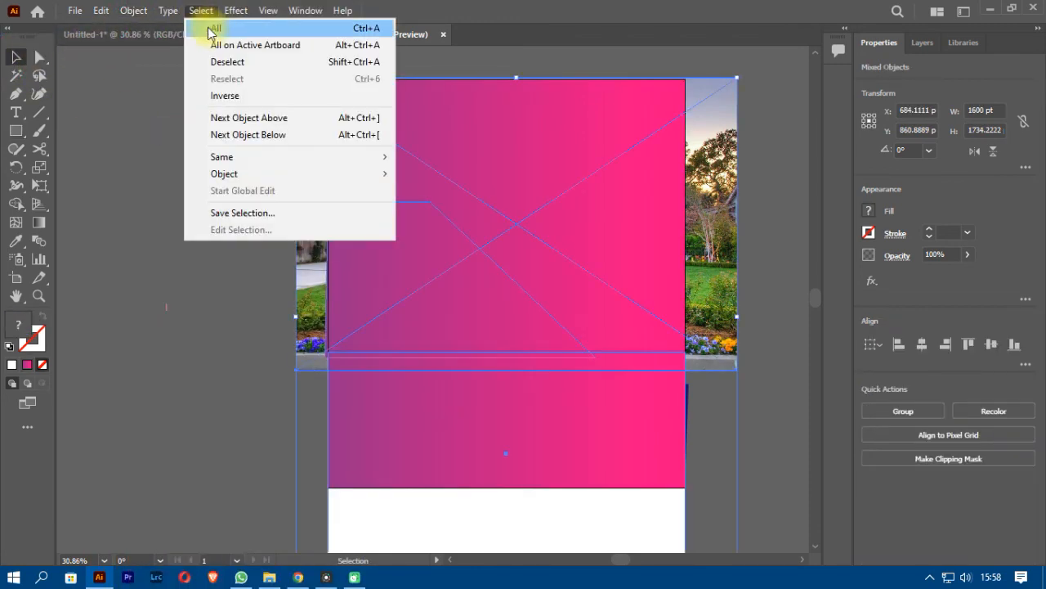
{"action": "left_click", "coordinate": [215, 27]}
{"action": "right_click", "coordinate": [416, 172]}
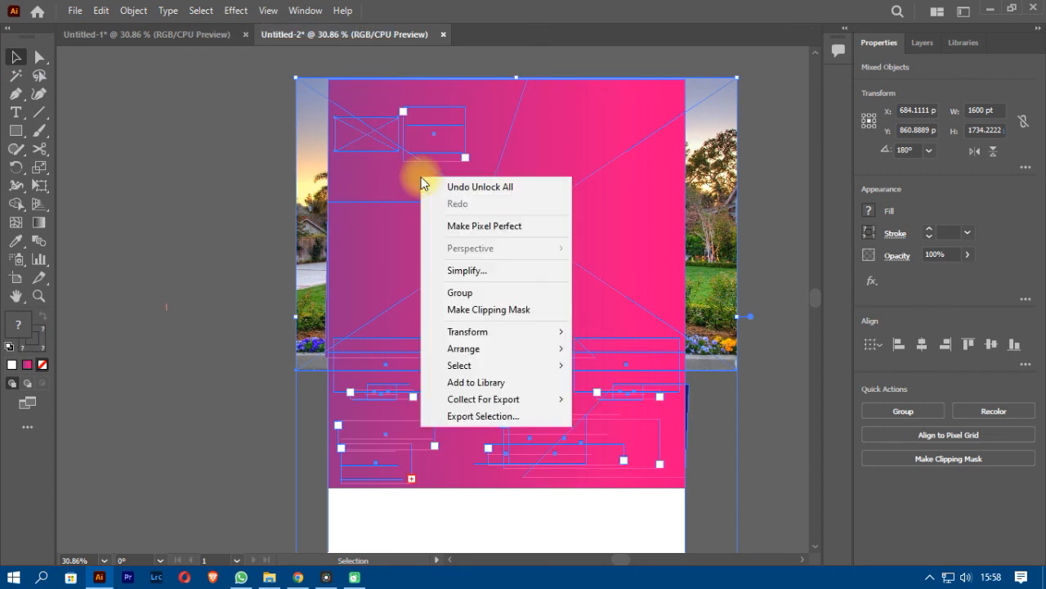
{"action": "left_click", "coordinate": [448, 306]}
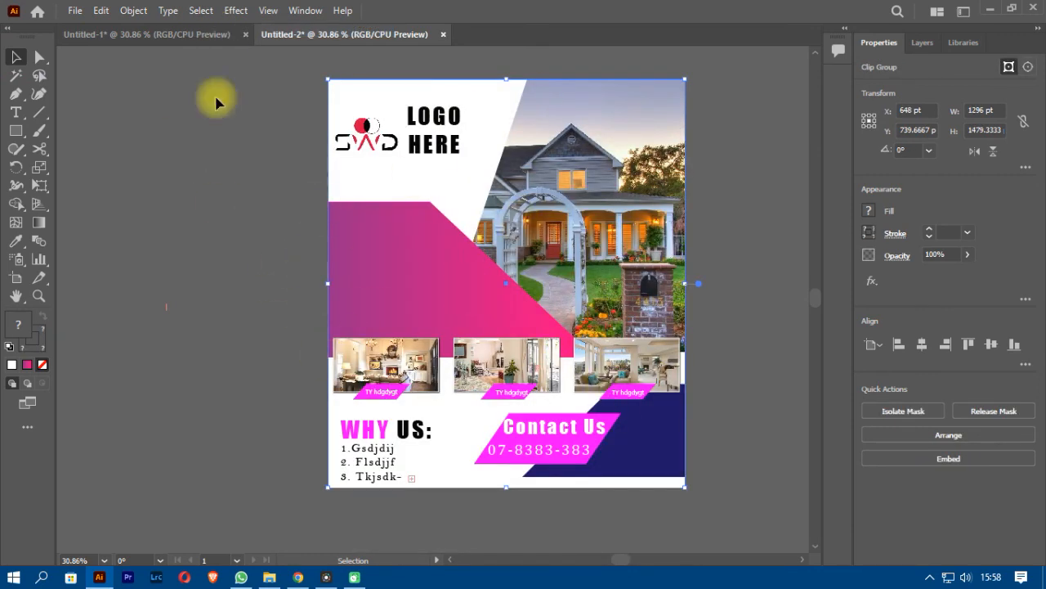
{"action": "left_click", "coordinate": [161, 214]}
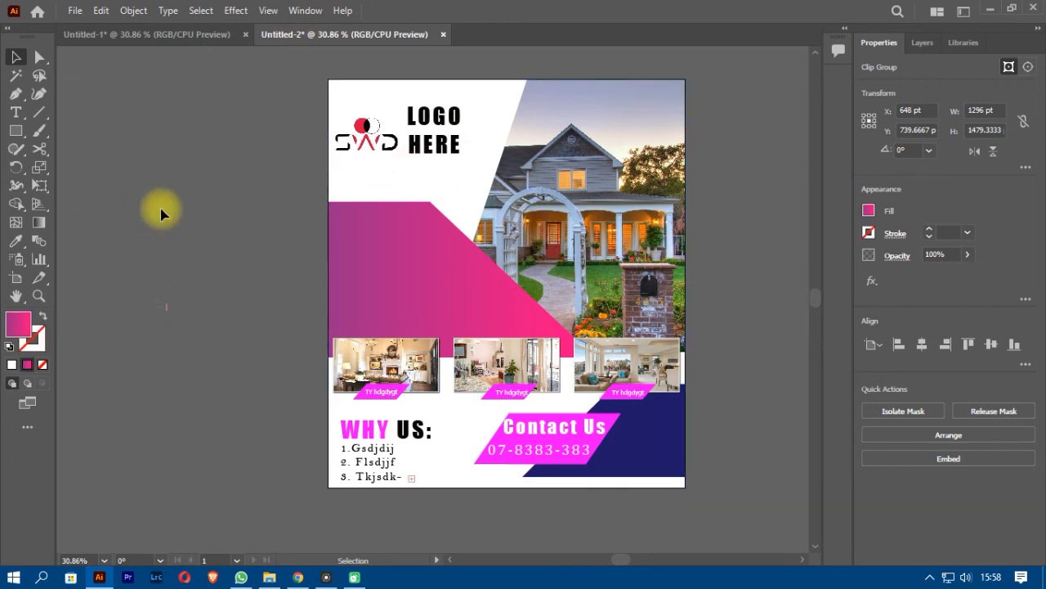